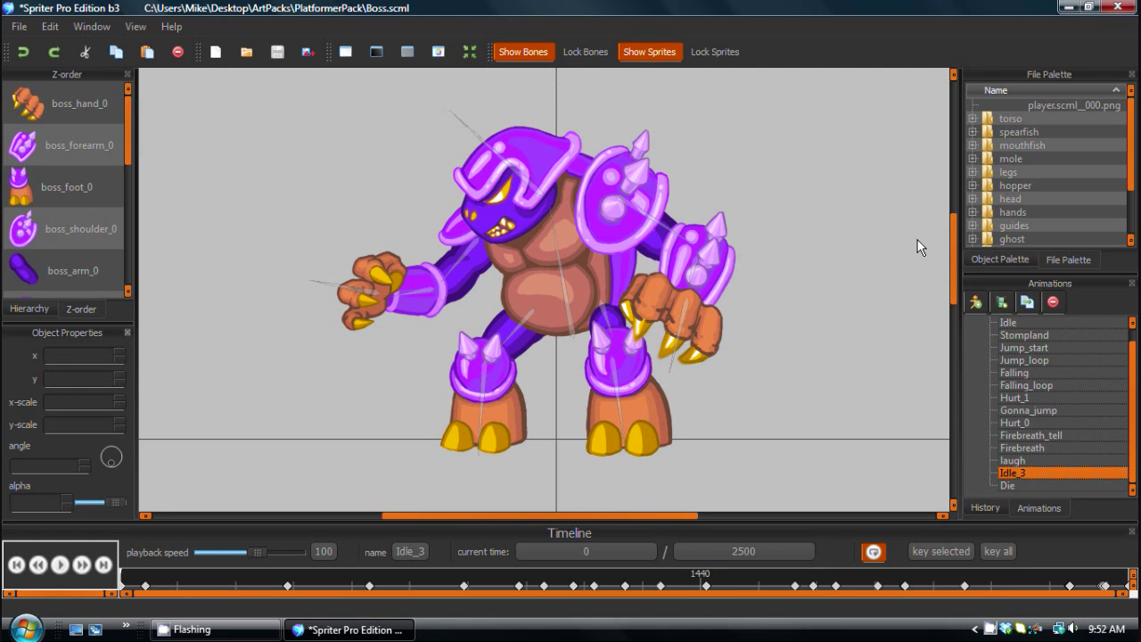
# Play back the Idle_3 animation, stop it and return the playhead to time 0
pyautogui.click(60, 565)
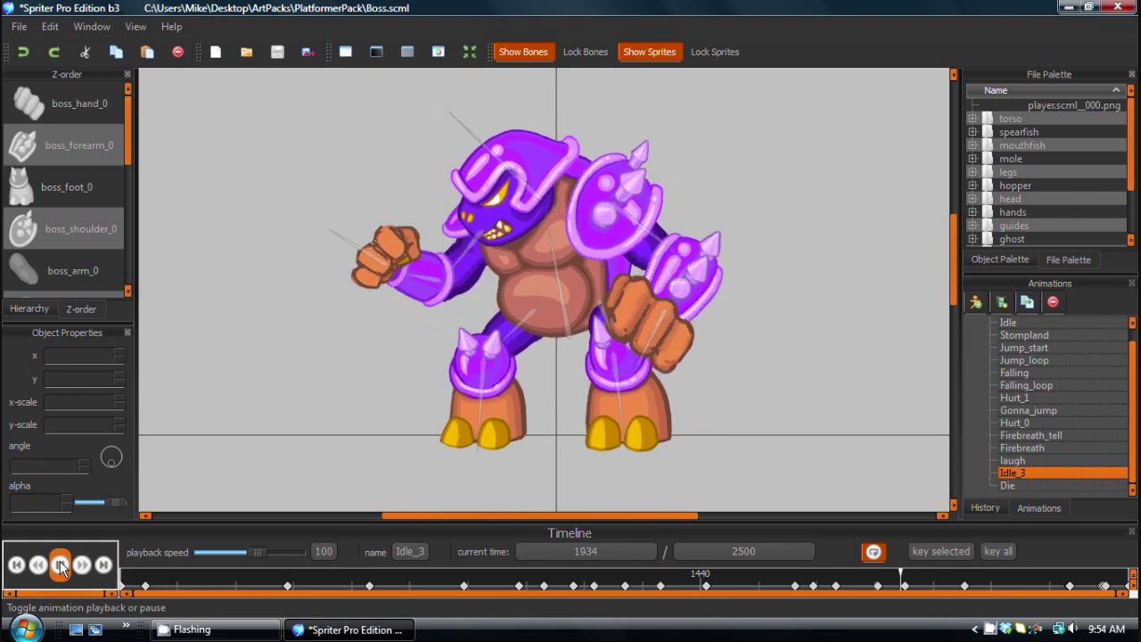
pyautogui.click(60, 560)
pyautogui.press('Left')
pyautogui.press('Left')
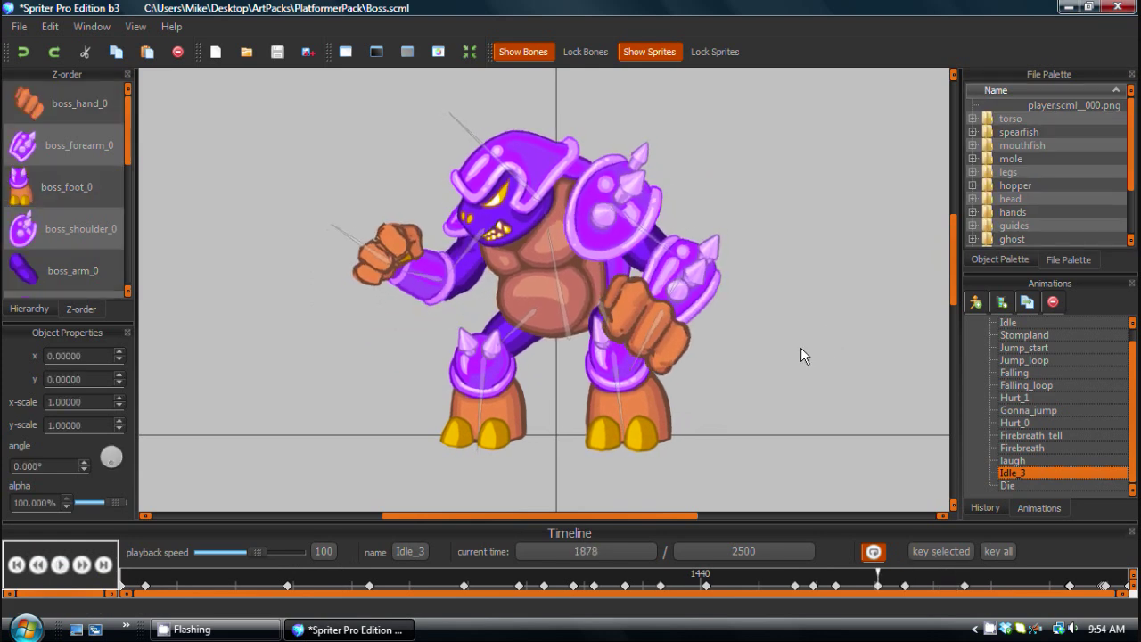
pyautogui.press('Left')
pyautogui.press('Left')
pyautogui.press('Left')
pyautogui.press('Left')
pyautogui.press('Left')
pyautogui.press('Left')
pyautogui.press('Left')
pyautogui.press('Left')
pyautogui.press('Left')
pyautogui.press('Left')
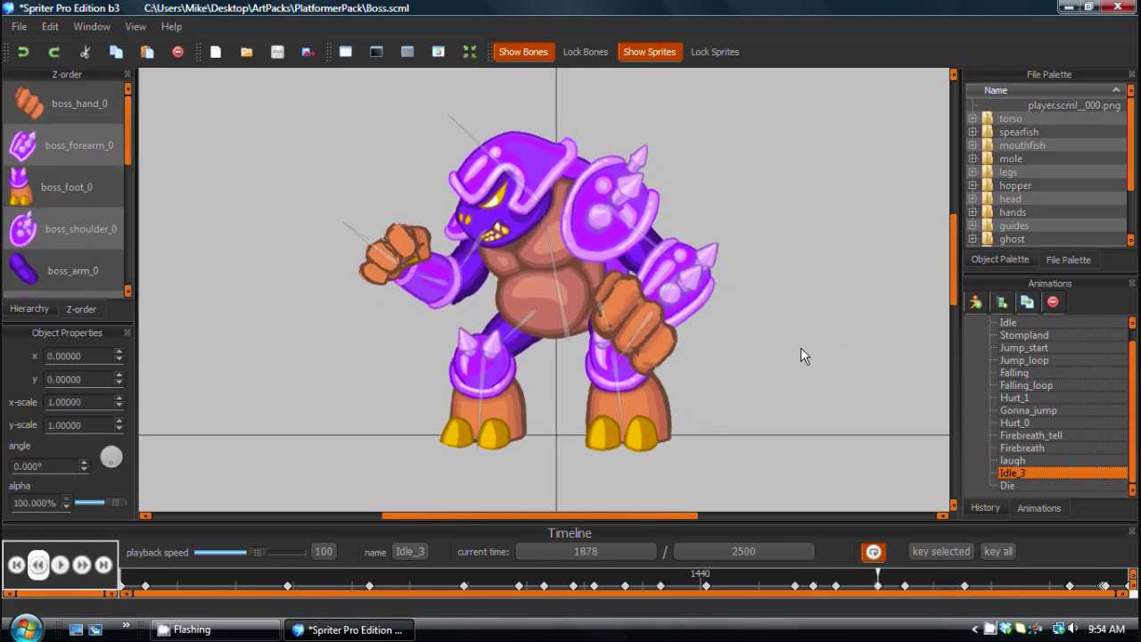
pyautogui.press('Left')
pyautogui.press('Left')
pyautogui.press('Left')
pyautogui.press('Left')
pyautogui.press('Left')
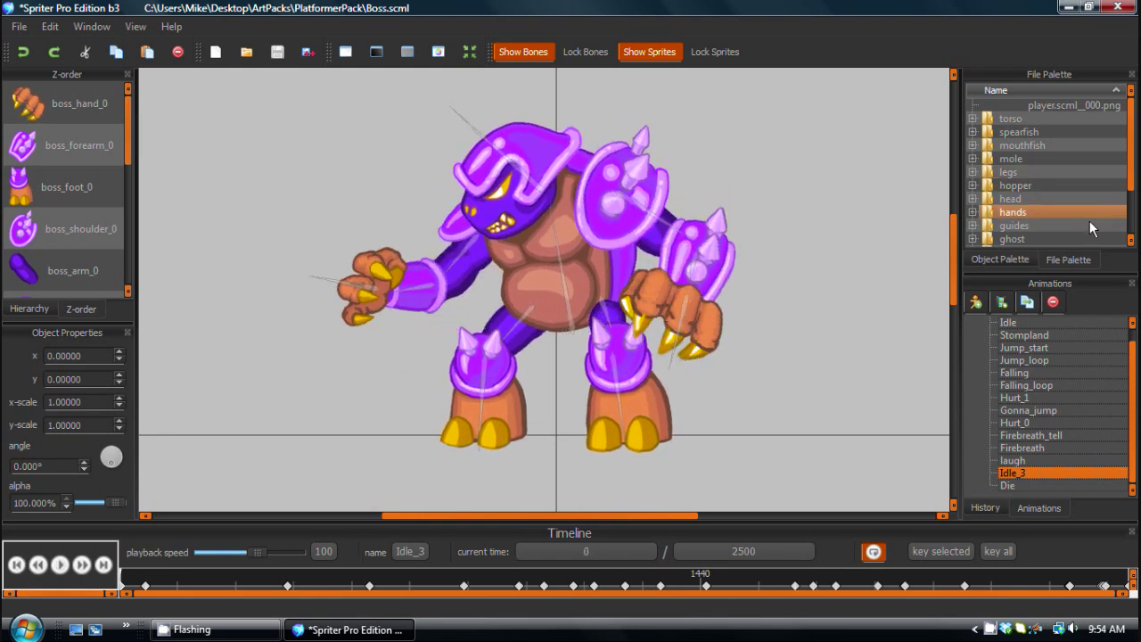
# Place bubble.png from the effects folder on the canvas and position it over the boss's near eye
pyautogui.scroll(-1, 1077, 185)
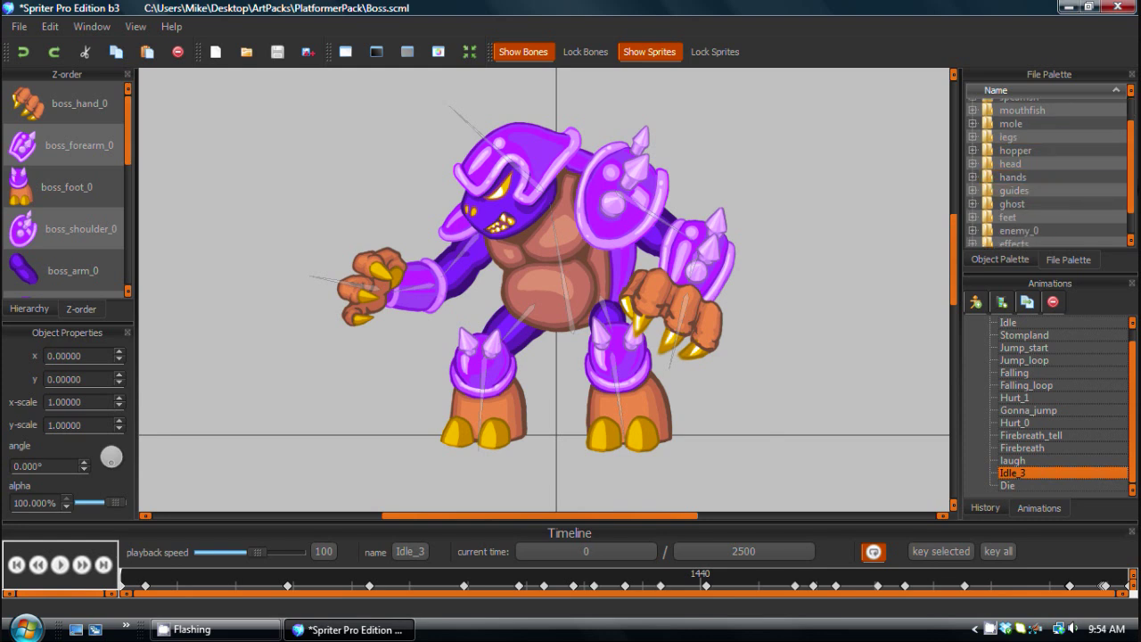
pyautogui.moveTo(1133, 176); pyautogui.dragTo(1134, 206)
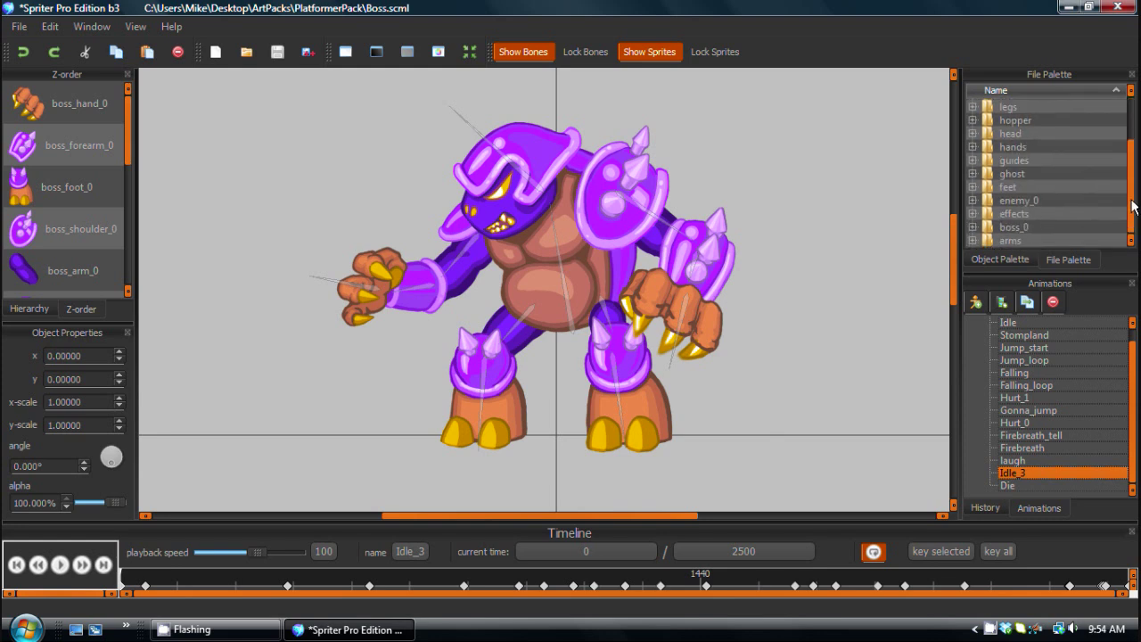
pyautogui.scroll(2, 1036, 158)
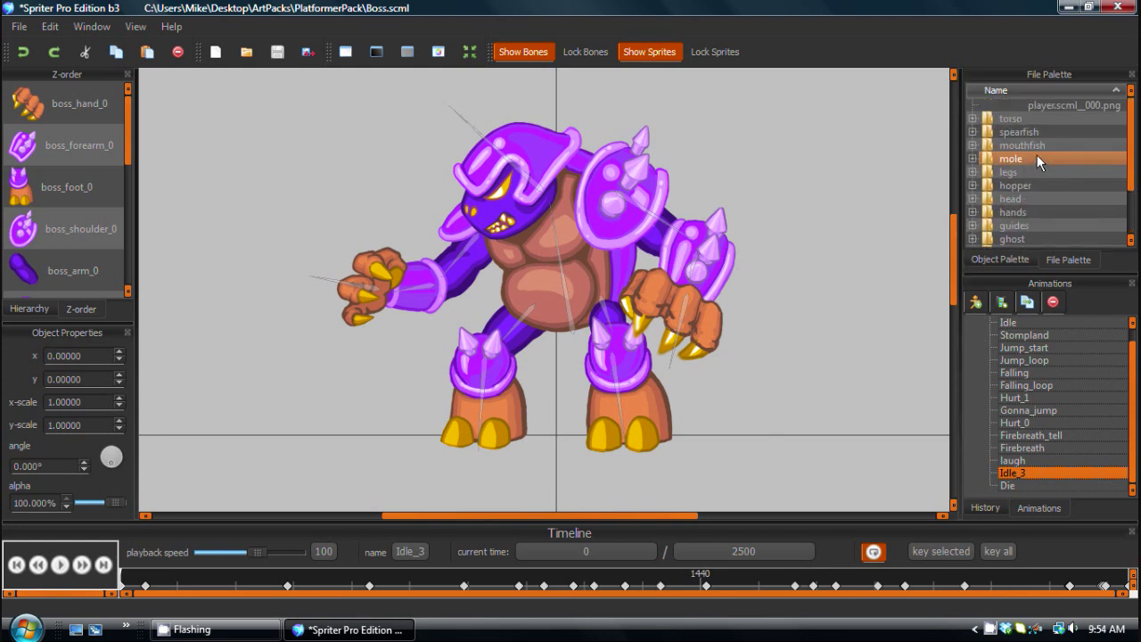
pyautogui.scroll(-2, 1037, 157)
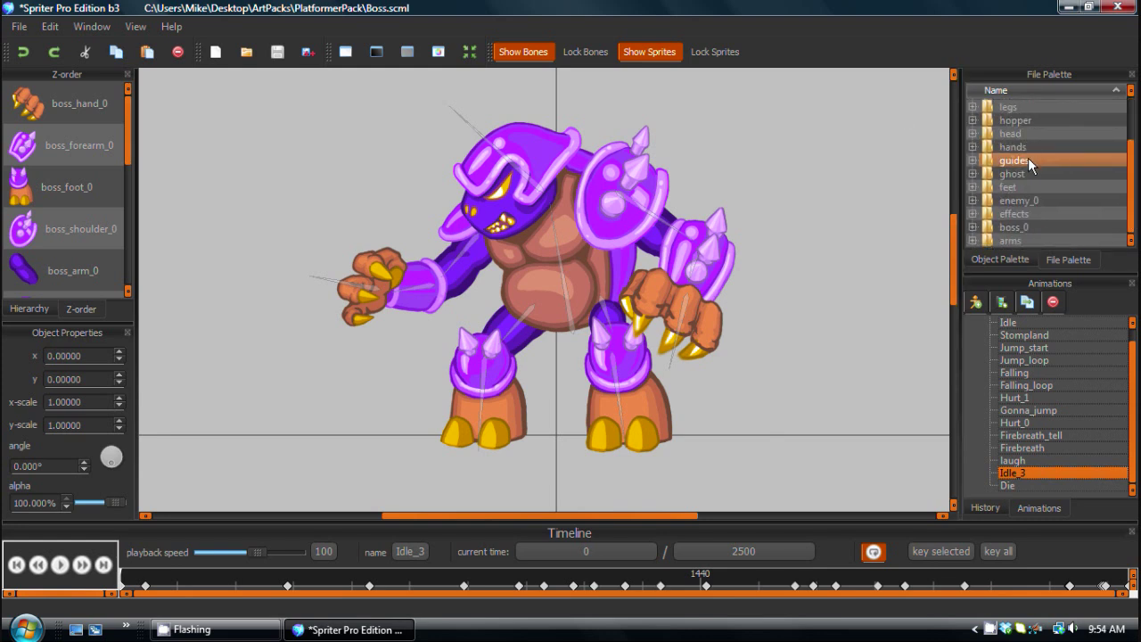
pyautogui.click(972, 213)
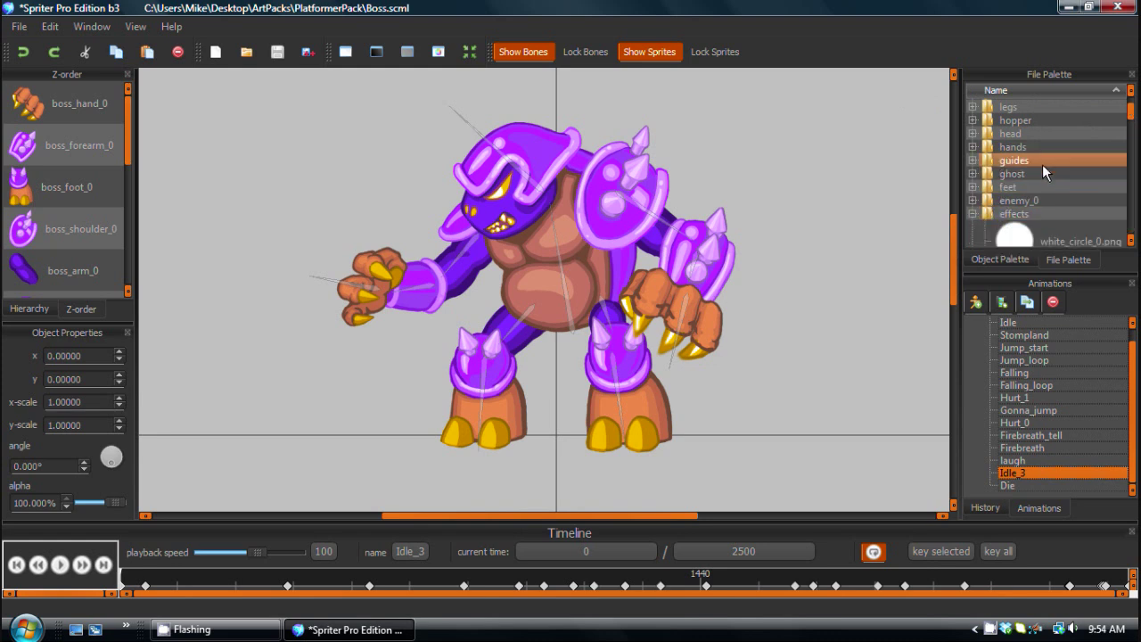
pyautogui.scroll(-10, 1042, 164)
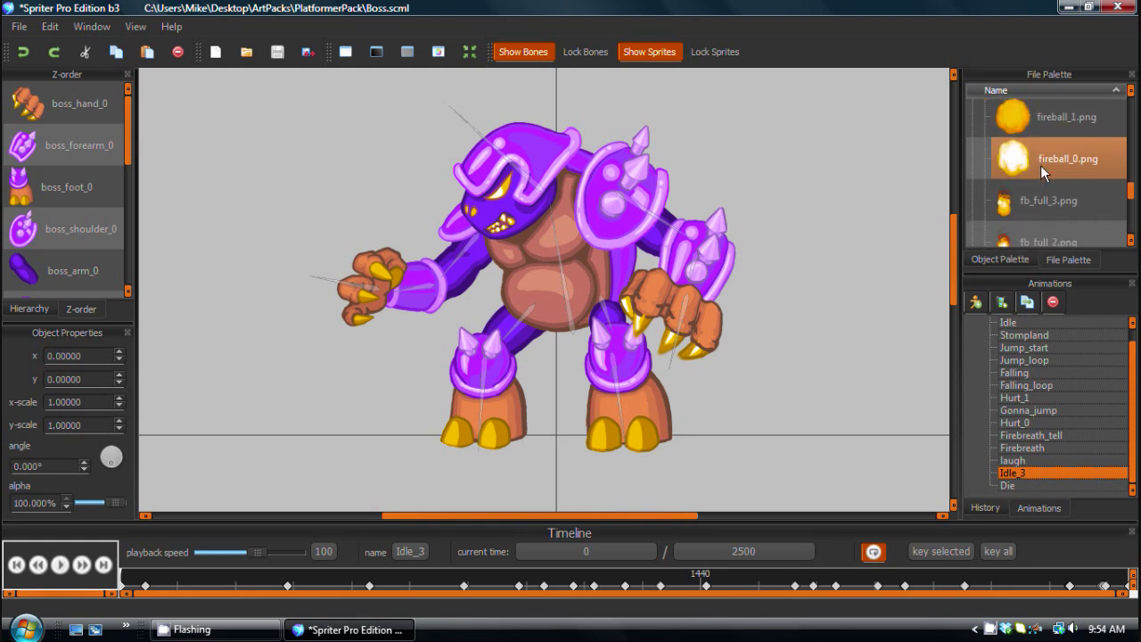
pyautogui.scroll(-6, 1040, 165)
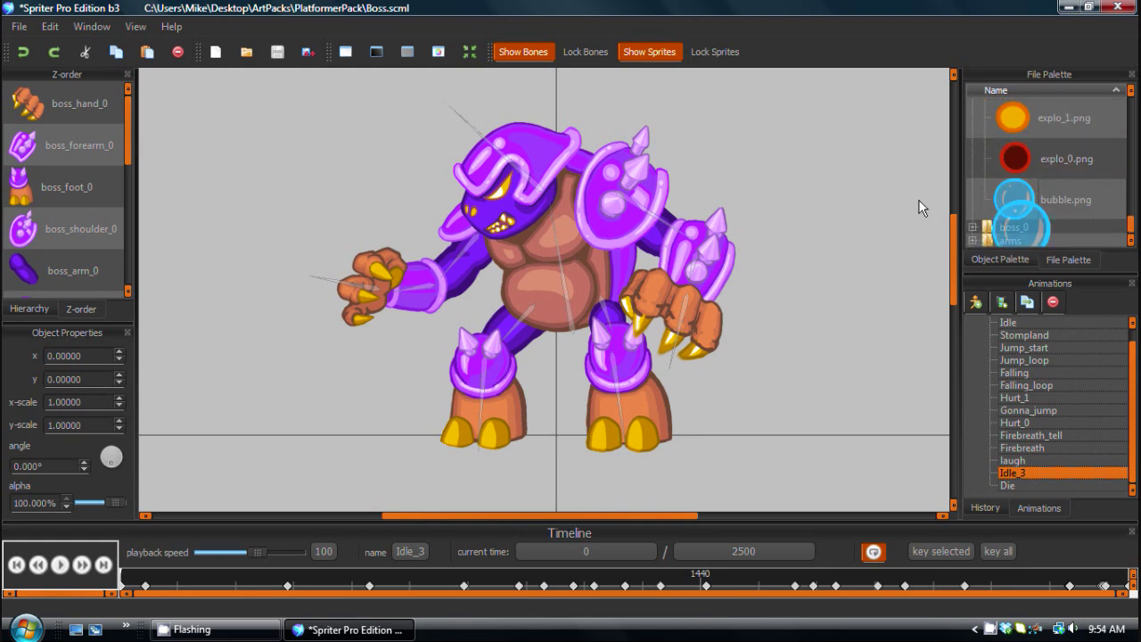
pyautogui.moveTo(922, 207); pyautogui.dragTo(457, 219)
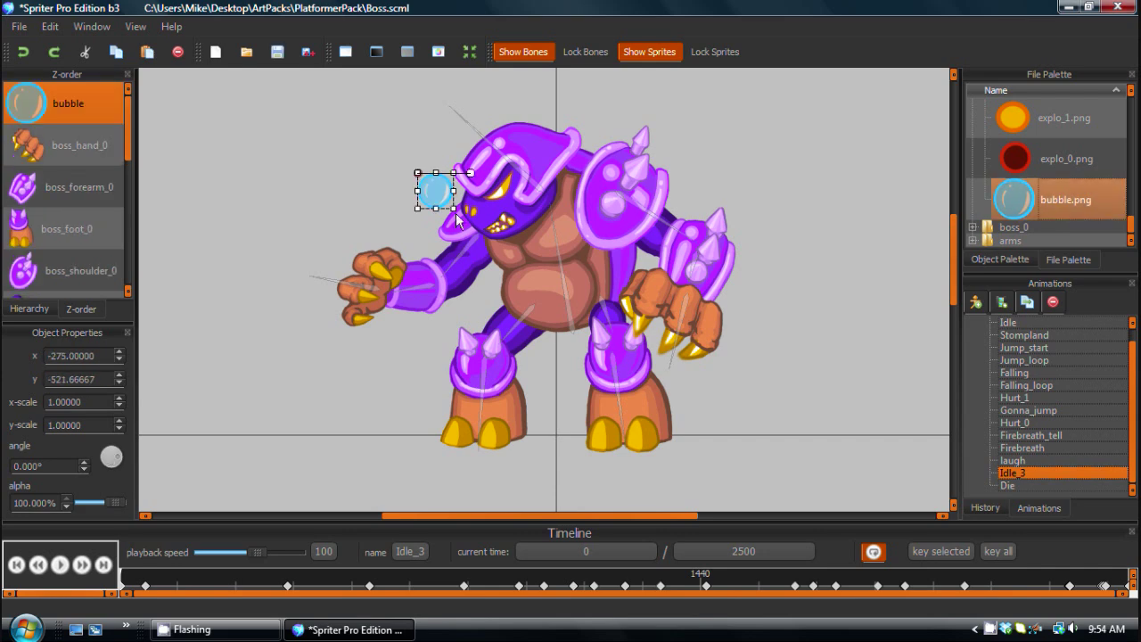
pyautogui.scroll(5, 457, 219)
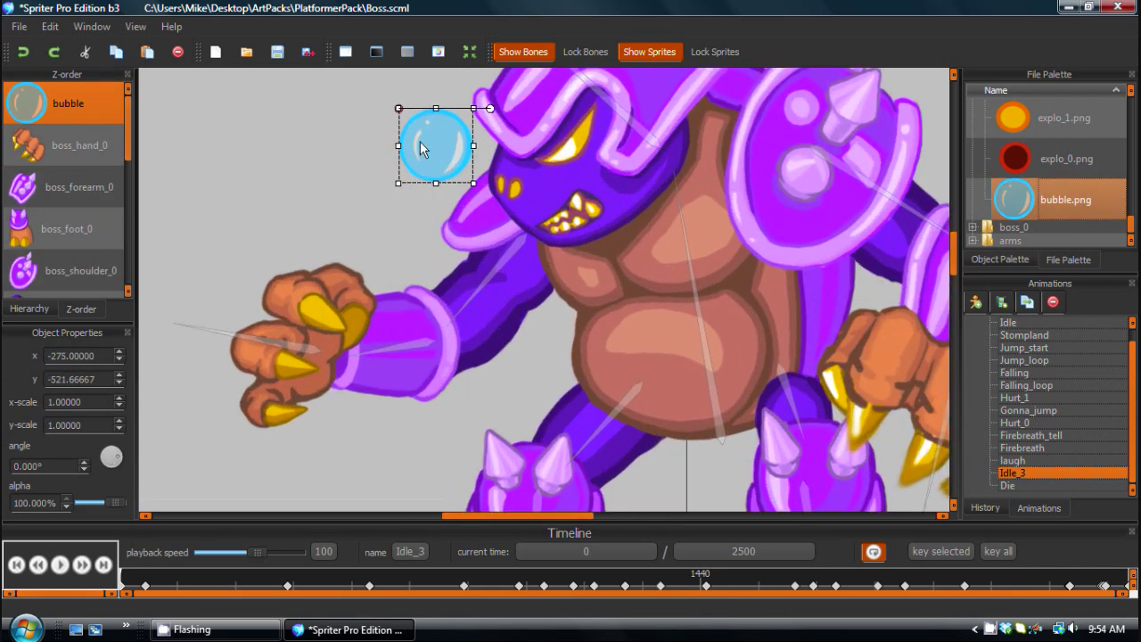
pyautogui.moveTo(421, 149); pyautogui.dragTo(557, 149)
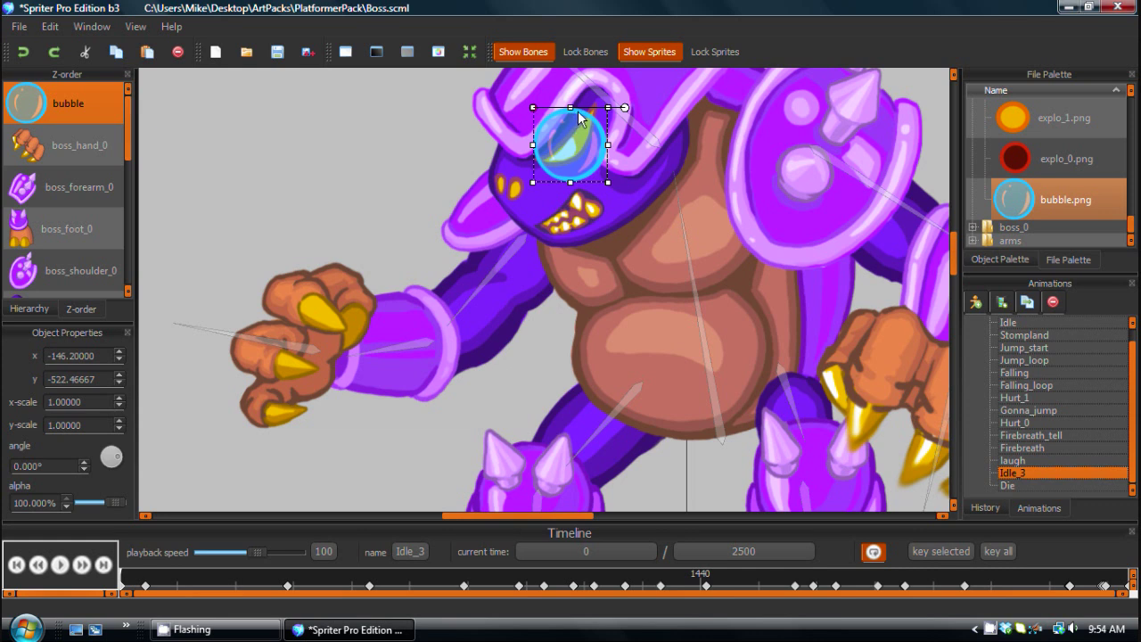
# Duplicate the bubble over the far eye, narrow it to an x-scale of about 0.415 and rotate it to about 6.72°
pyautogui.keyDown('alt'); pyautogui.moveTo(577, 111); pyautogui.dragTo(499, 122); pyautogui.keyUp('alt')
pyautogui.click(499, 122)
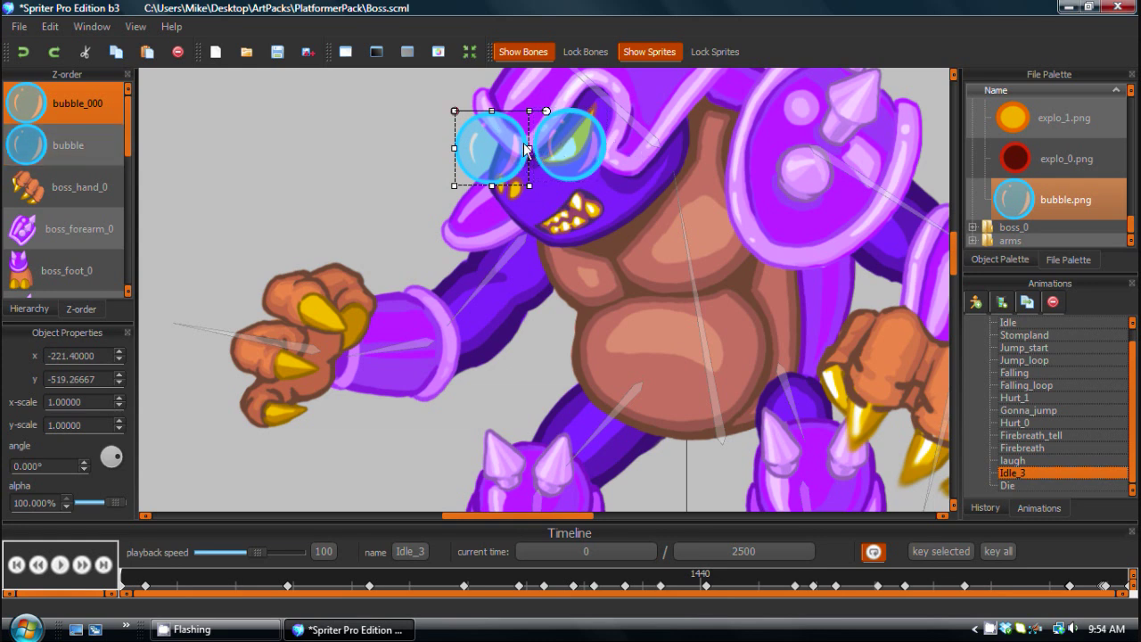
pyautogui.moveTo(532, 153); pyautogui.dragTo(498, 147)
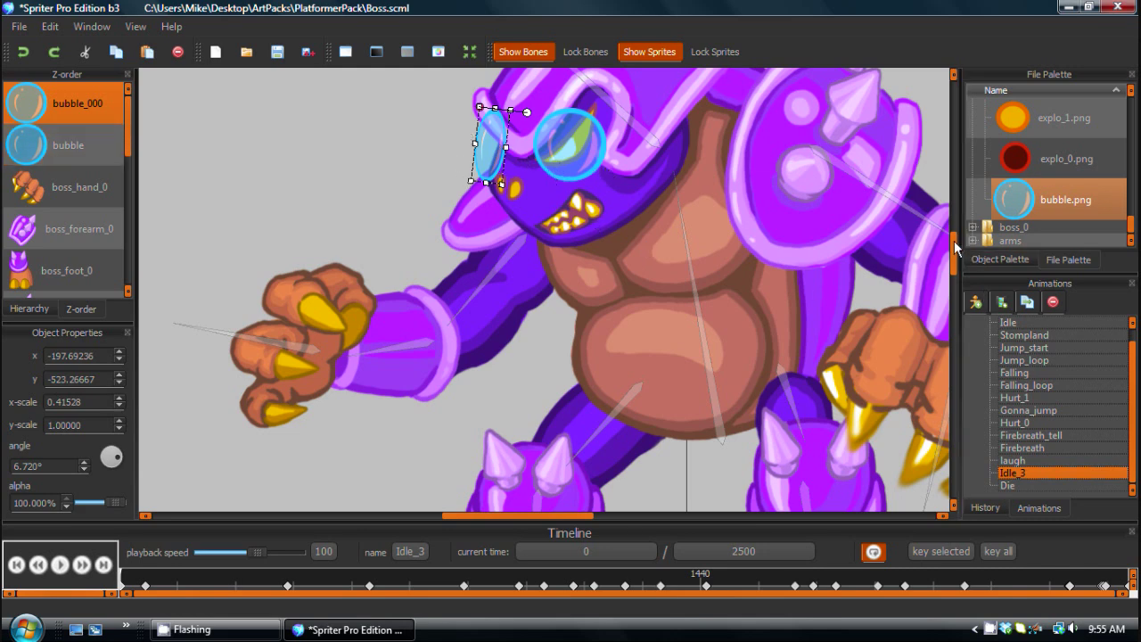
pyautogui.moveTo(953, 240); pyautogui.dragTo(951, 234)
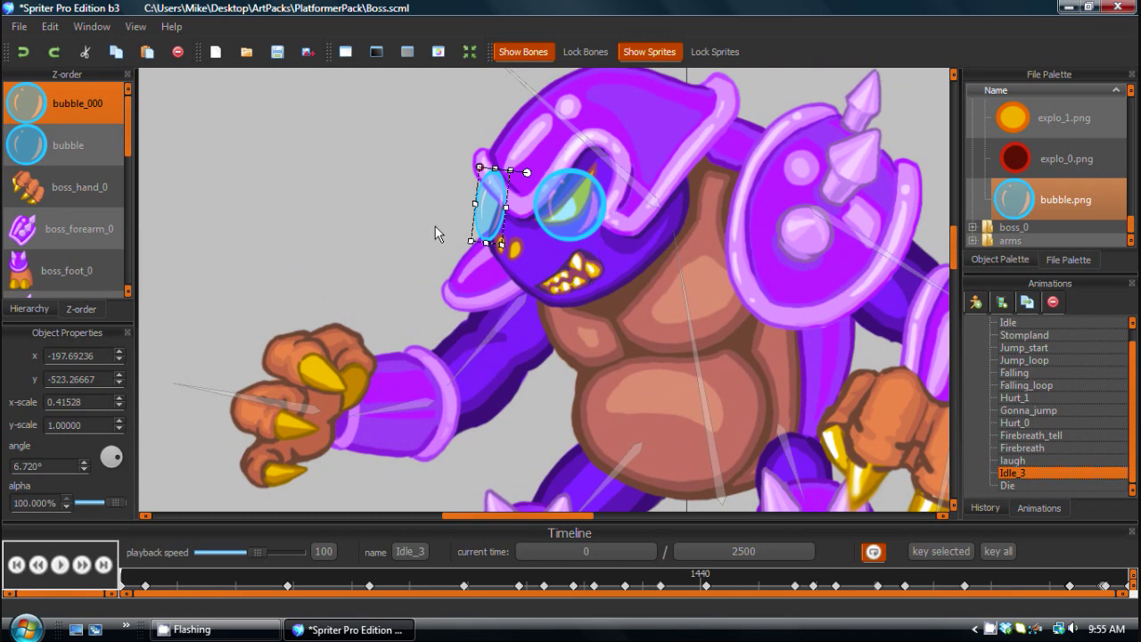
pyautogui.click(380, 224)
pyautogui.scroll(-4, 593, 321)
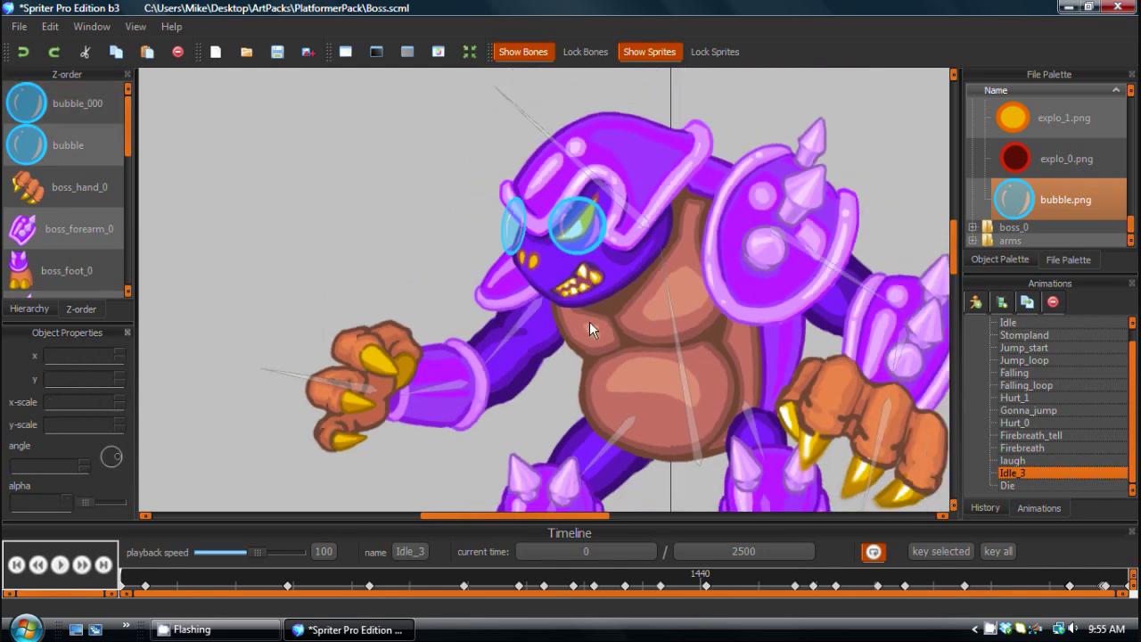
pyautogui.scroll(-2, 593, 325)
pyautogui.press('.')
pyautogui.press('.')
pyautogui.press('.')
pyautogui.press('.')
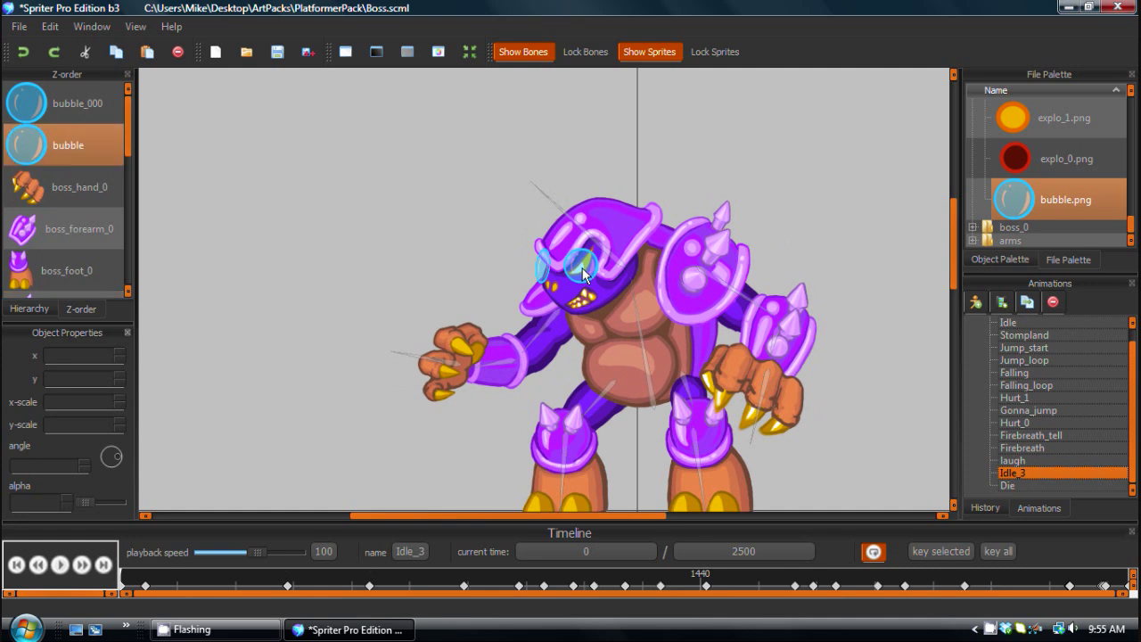
pyautogui.press('Left')
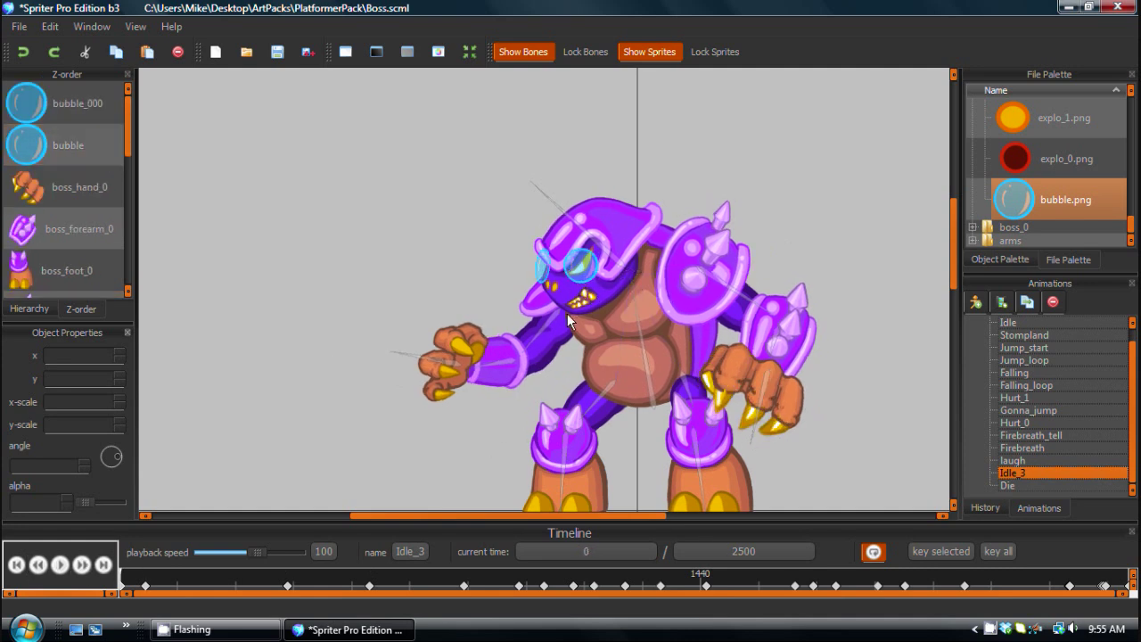
# Assign both bubble sprites to the boss's head bone and rotate that bone to about 222.95°
pyautogui.scroll(1, 571, 312)
pyautogui.scroll(1, 575, 306)
pyautogui.click(588, 222)
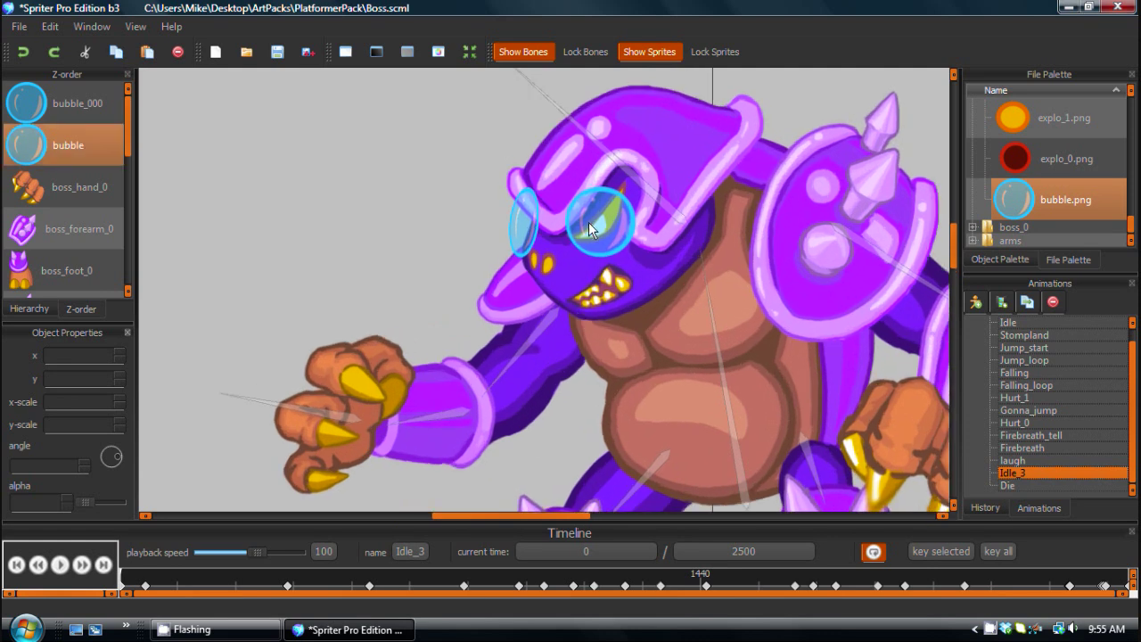
pyautogui.click(662, 175)
pyautogui.click(665, 207)
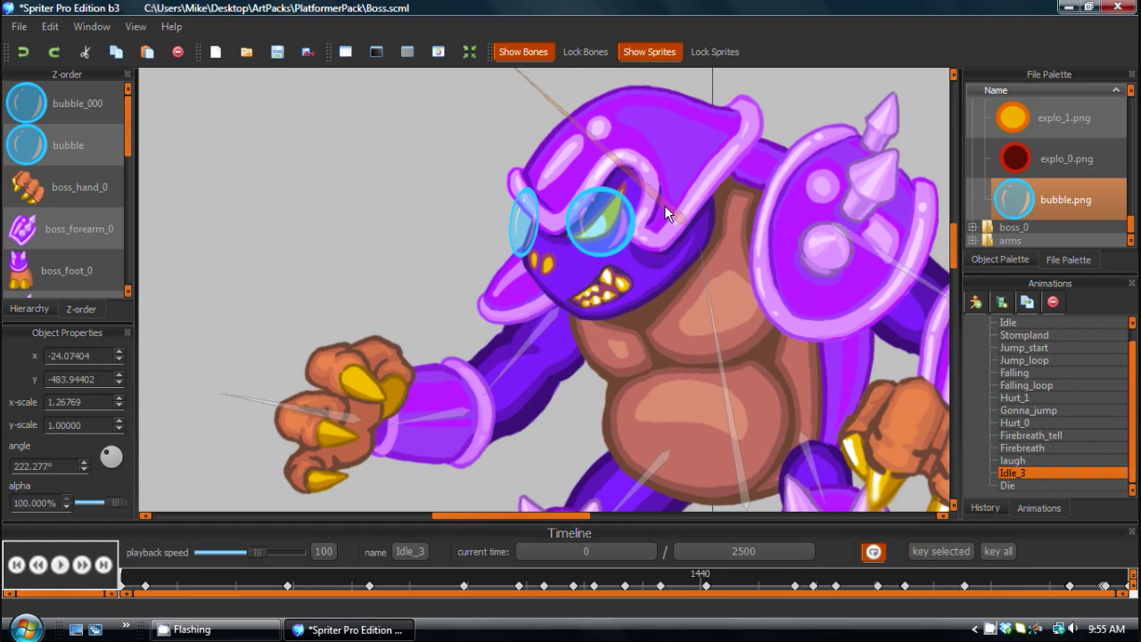
pyautogui.click(706, 234)
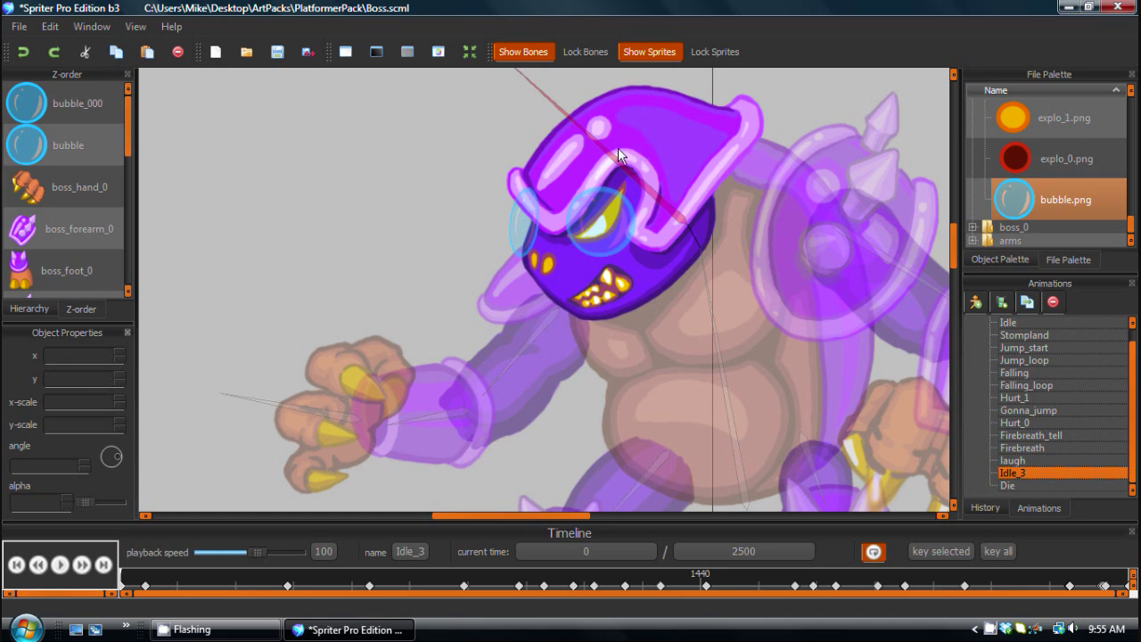
pyautogui.click(599, 209)
pyautogui.click(522, 203)
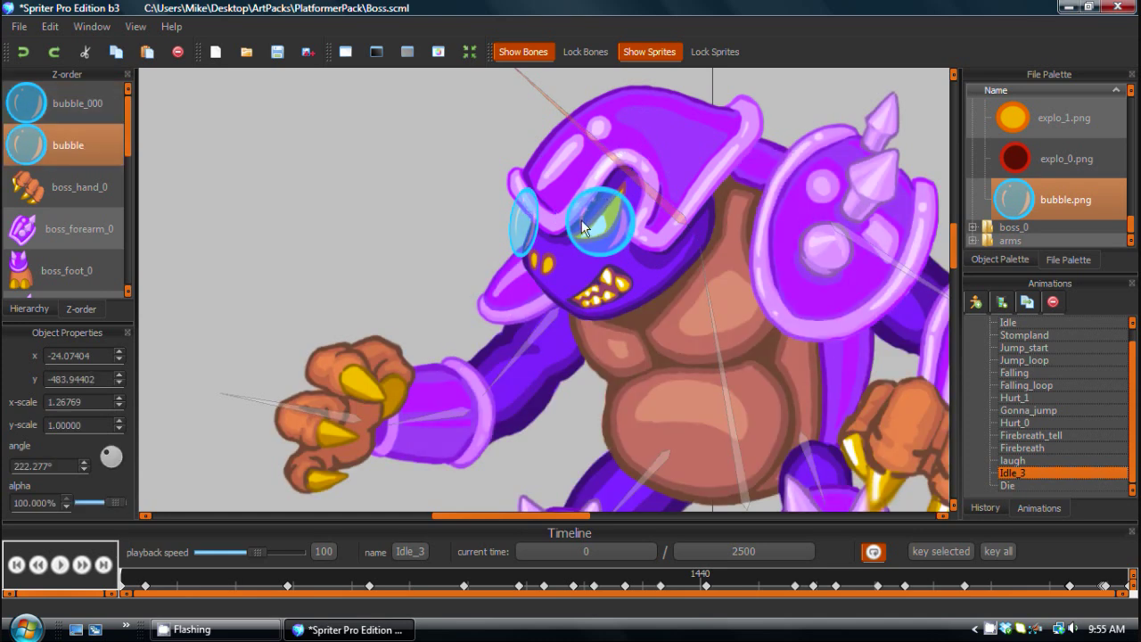
pyautogui.click(629, 173)
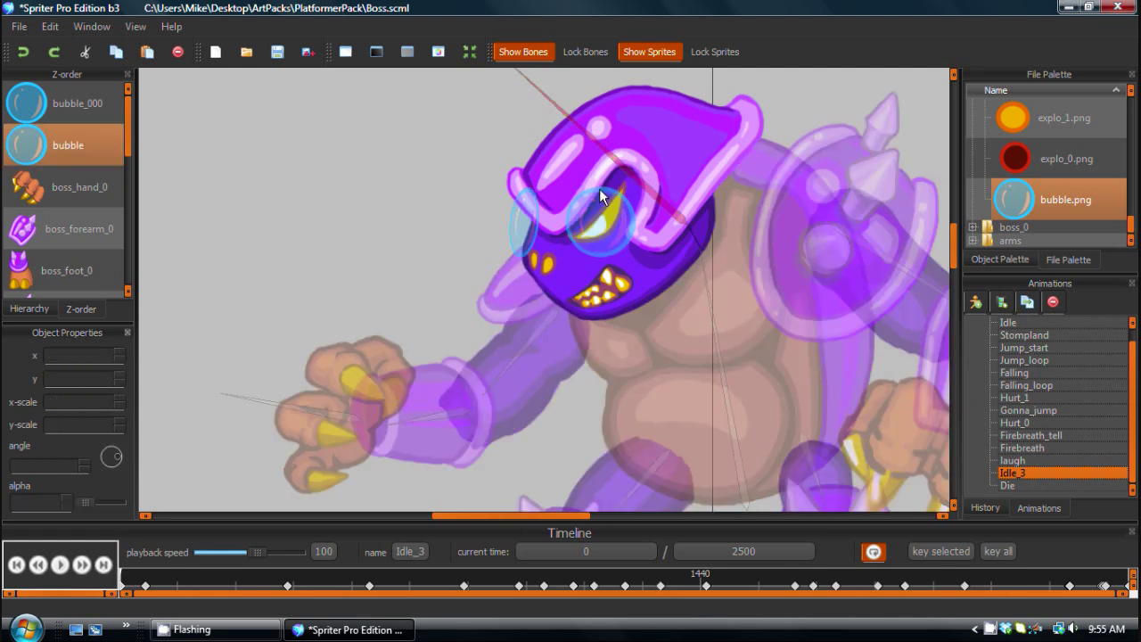
pyautogui.click(520, 202)
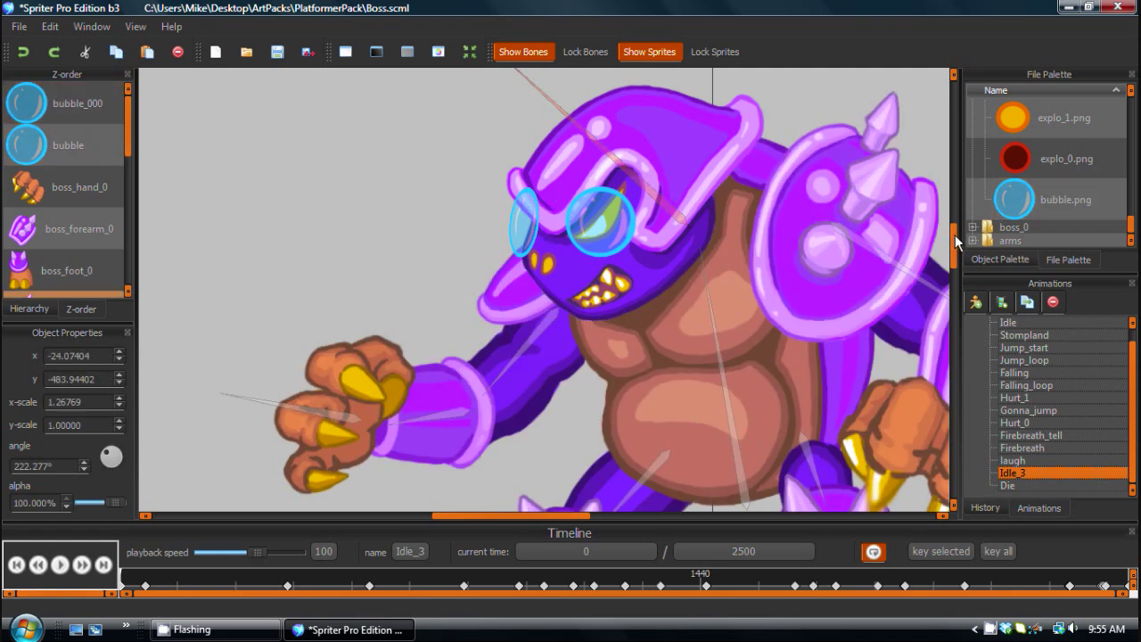
pyautogui.moveTo(955, 234); pyautogui.dragTo(953, 222)
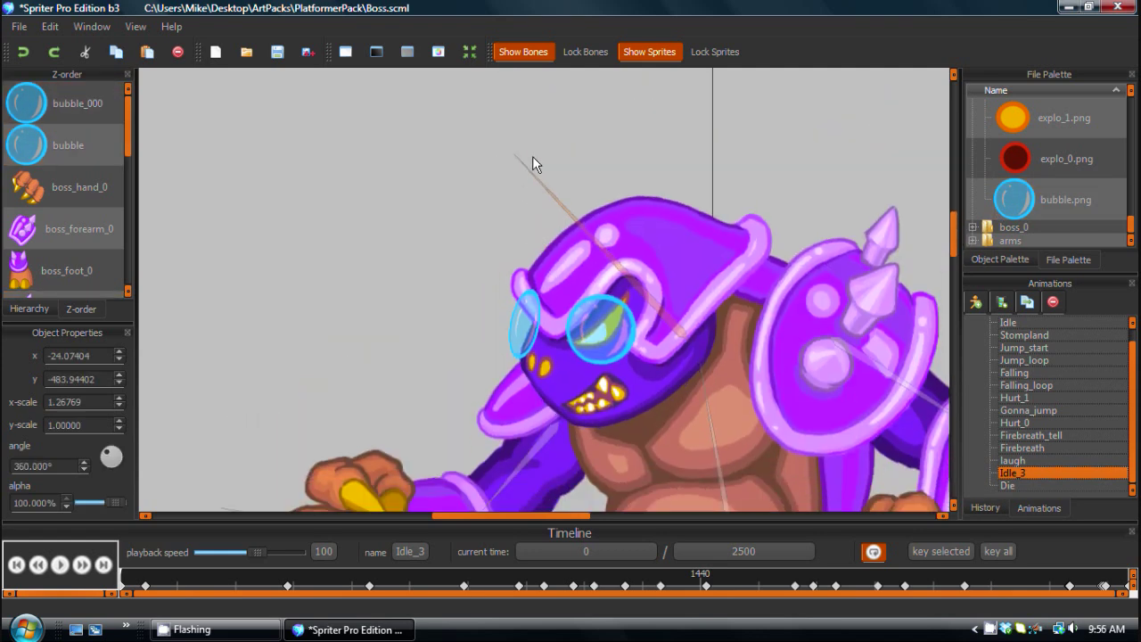
pyautogui.moveTo(533, 157); pyautogui.dragTo(511, 178)
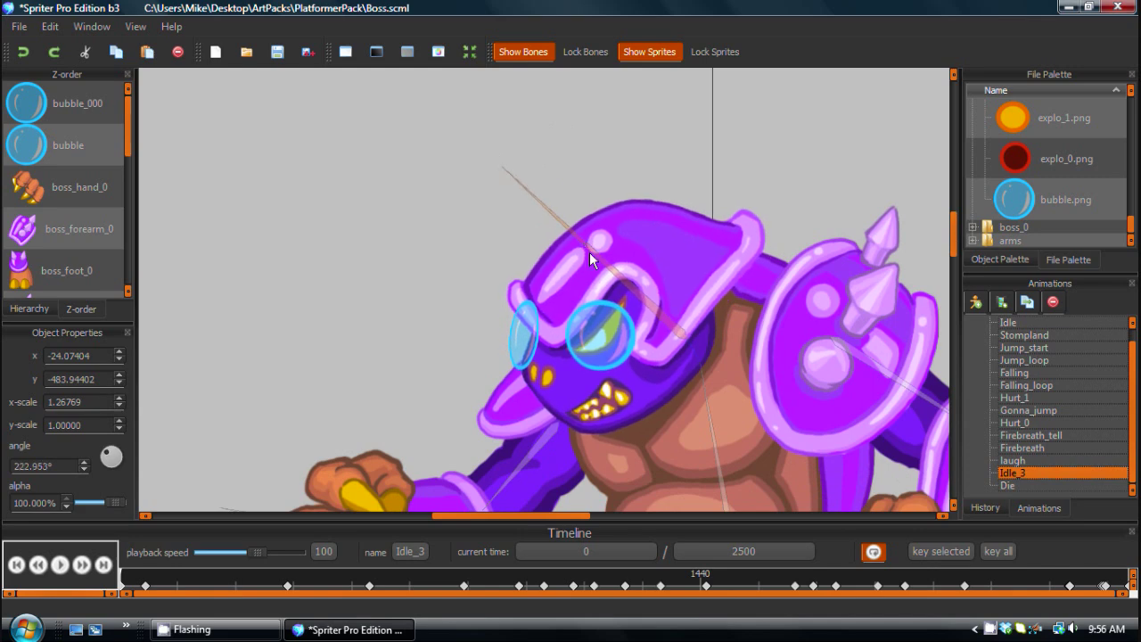
# Copy both bubble sprites and paste them to all keys of the Idle_3 animation
pyautogui.scroll(-2, 589, 252)
pyautogui.moveTo(952, 211); pyautogui.dragTo(959, 235)
pyautogui.moveTo(502, 514); pyautogui.dragTo(536, 514)
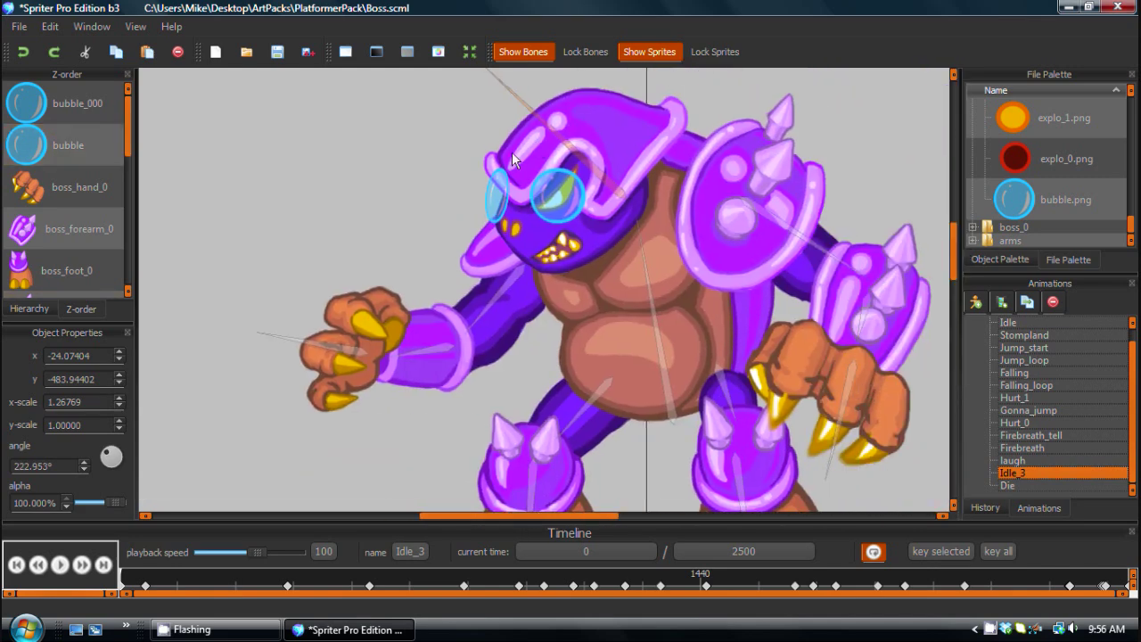
pyautogui.click(496, 187)
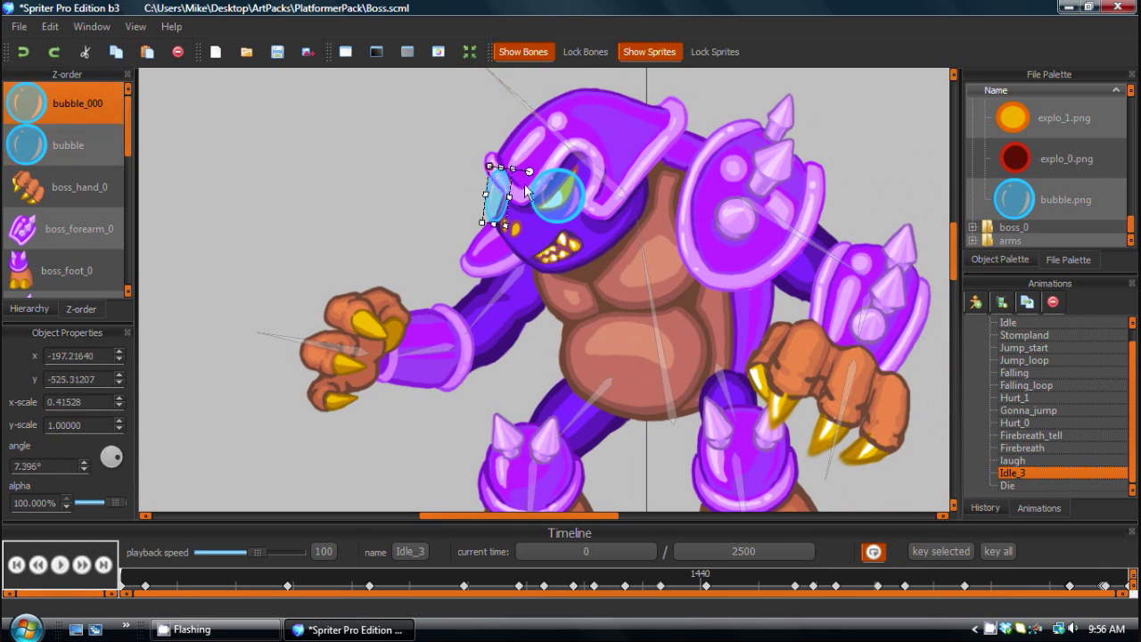
pyautogui.keyDown('ctrl'); pyautogui.click(557, 177); pyautogui.keyUp('ctrl')
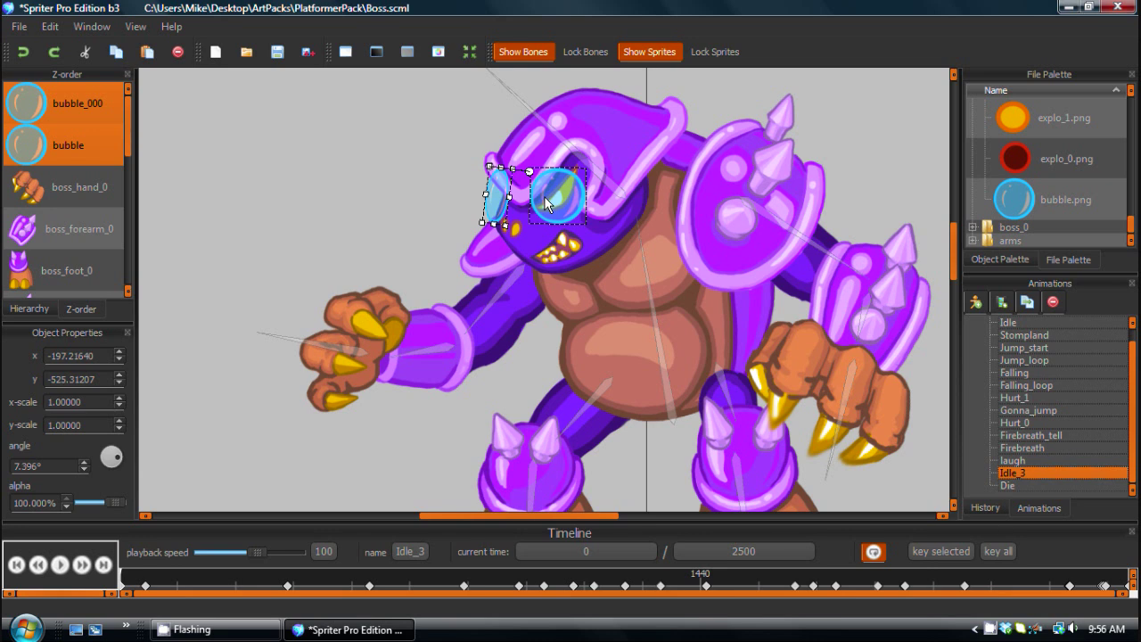
pyautogui.click(50, 26)
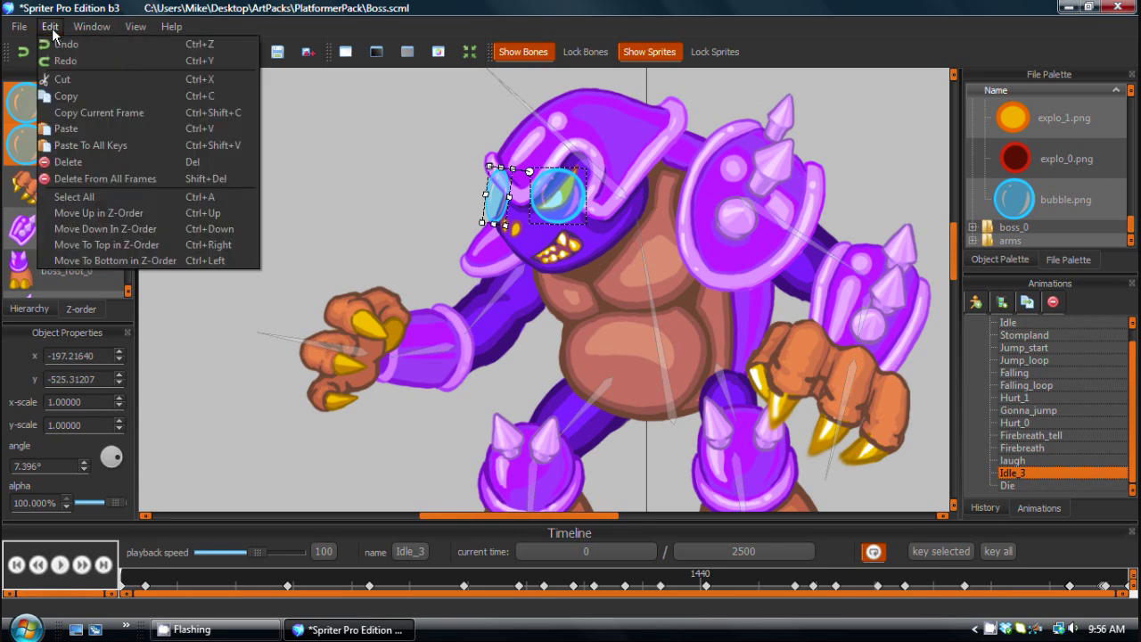
pyautogui.click(98, 96)
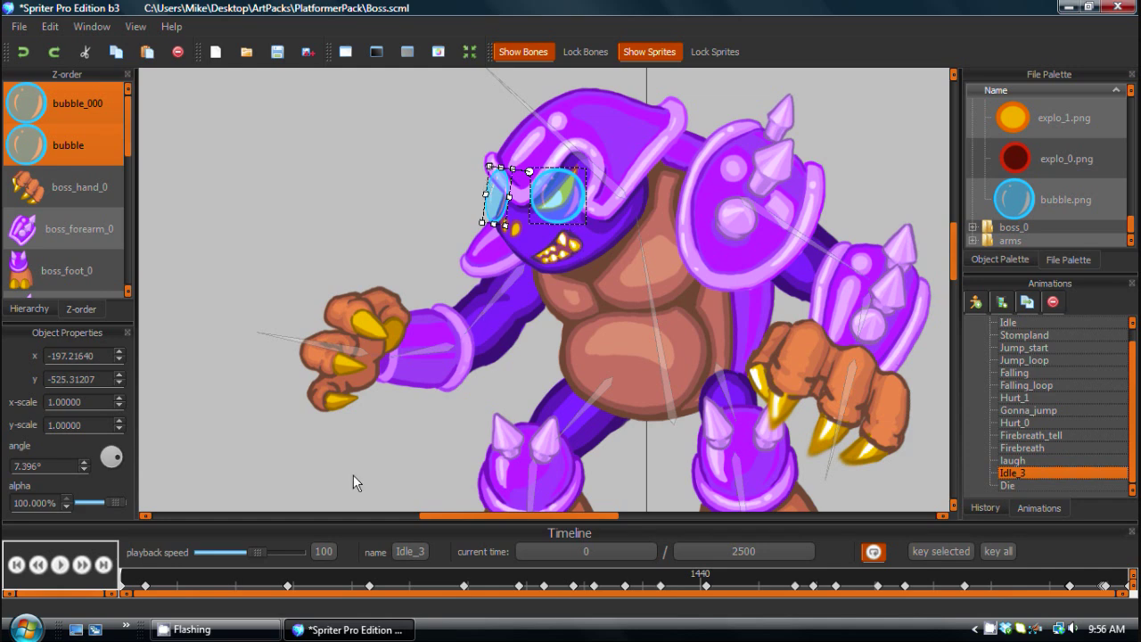
pyautogui.click(50, 27)
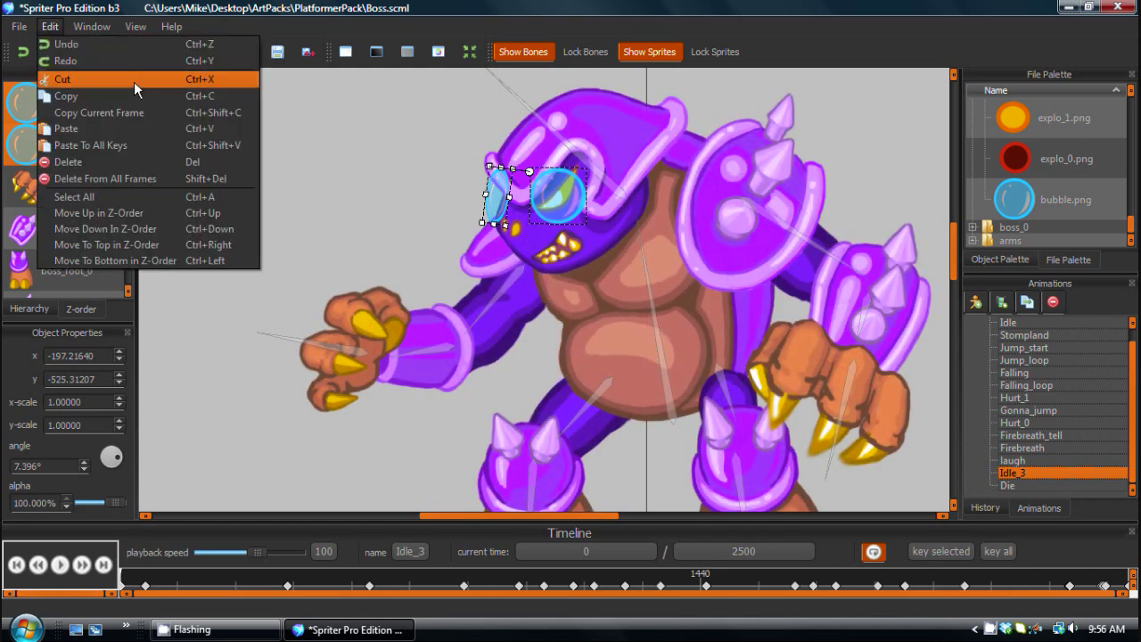
pyautogui.click(108, 145)
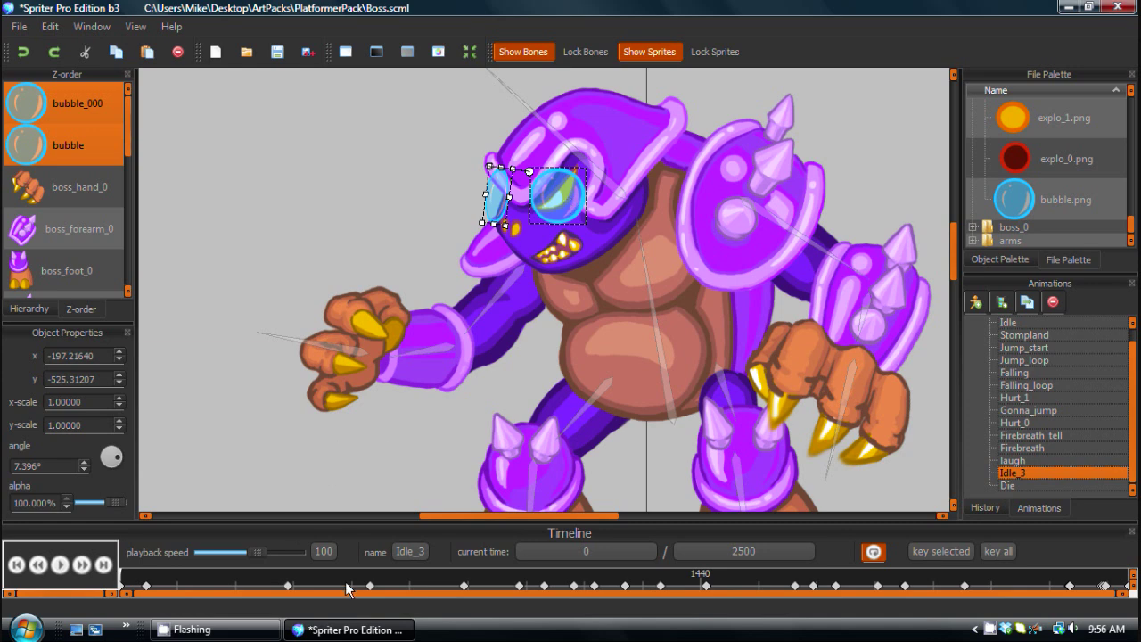
# Go through the Idle_3 keyframes and play the animation to check how the bubble glasses follow the boss's head
pyautogui.scroll(-1, 345, 573)
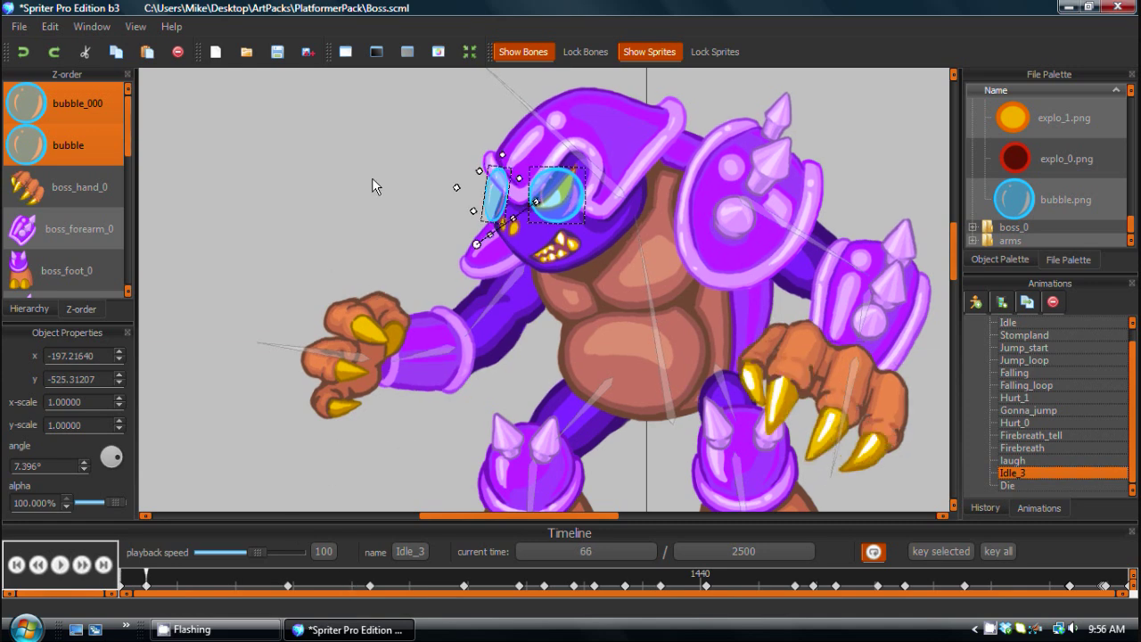
pyautogui.click(372, 179)
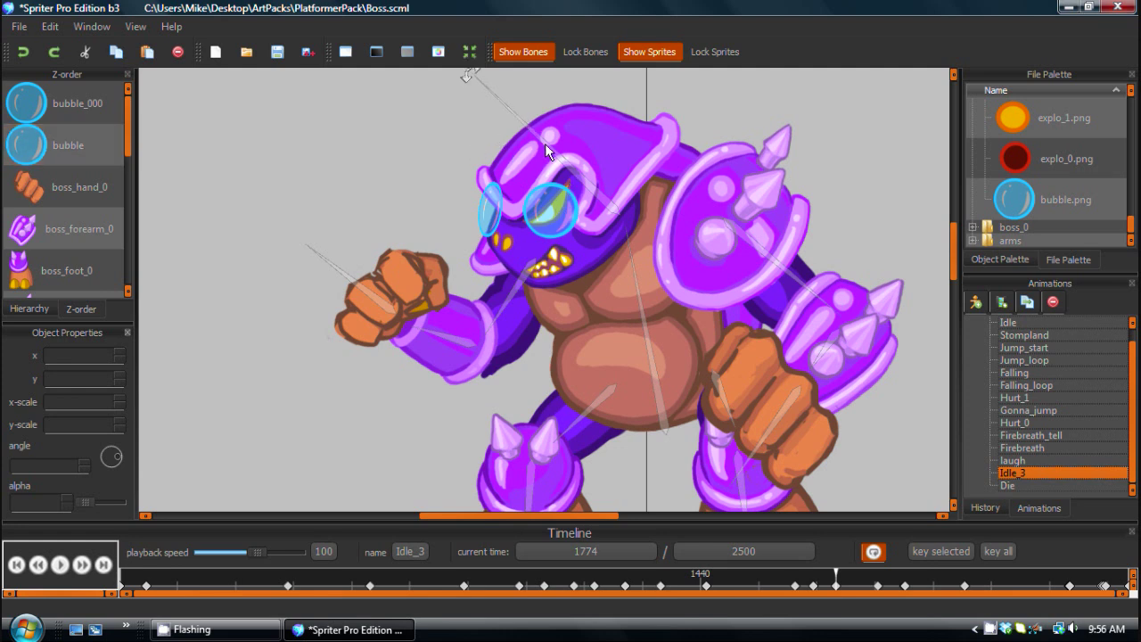
pyautogui.press('.')
pyautogui.press('.')
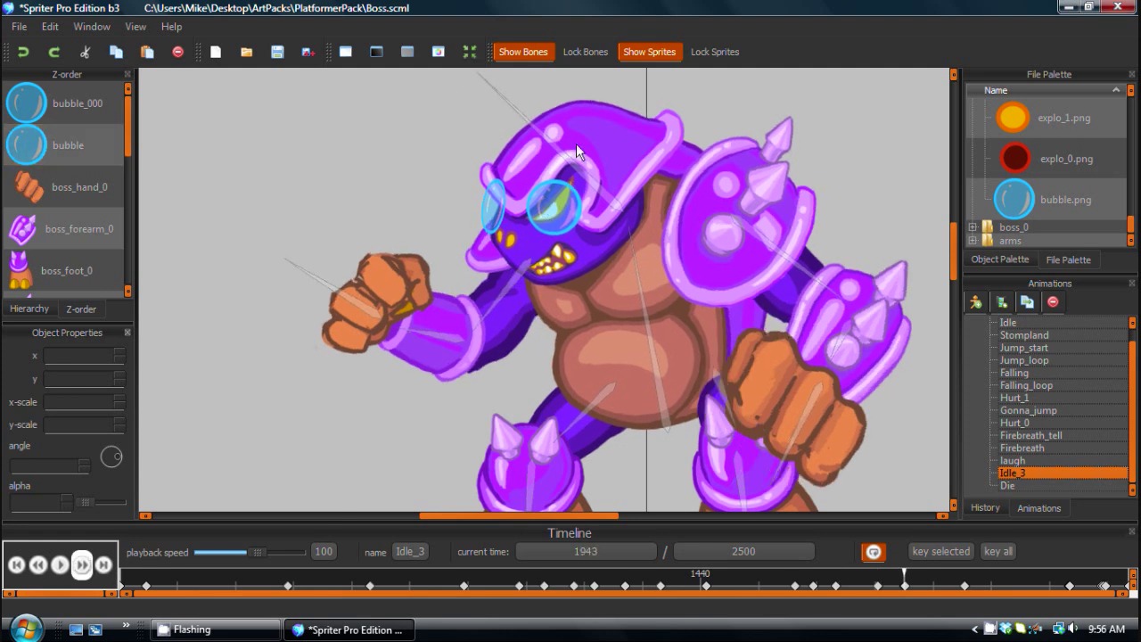
pyautogui.press('.')
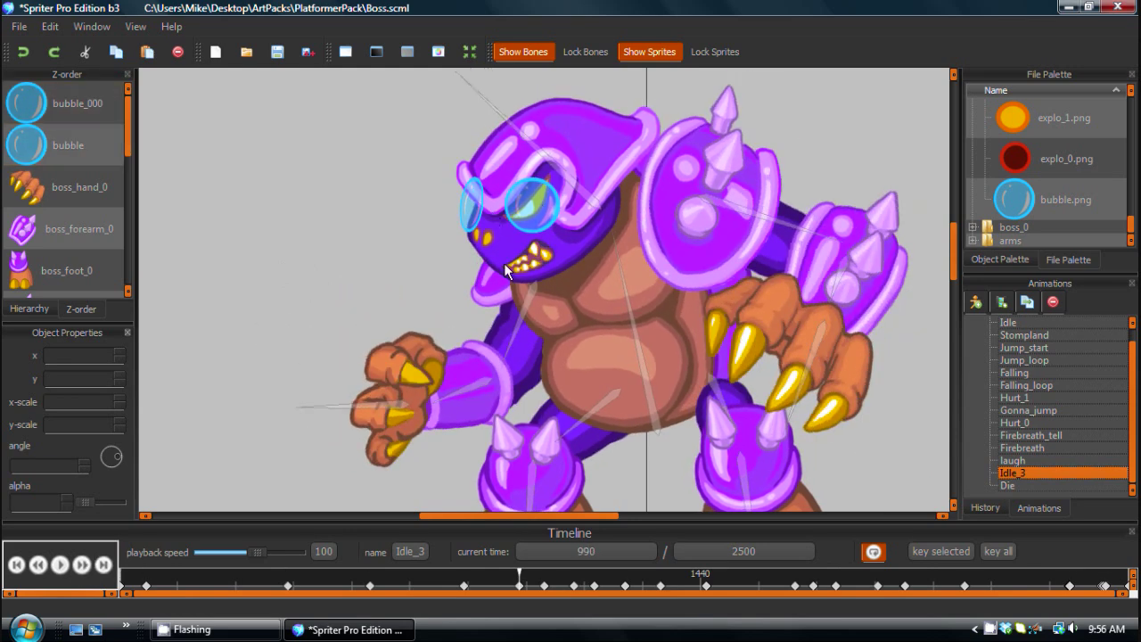
pyautogui.moveTo(182, 574); pyautogui.dragTo(111, 572)
pyautogui.click(60, 564)
pyautogui.scroll(-4, 595, 283)
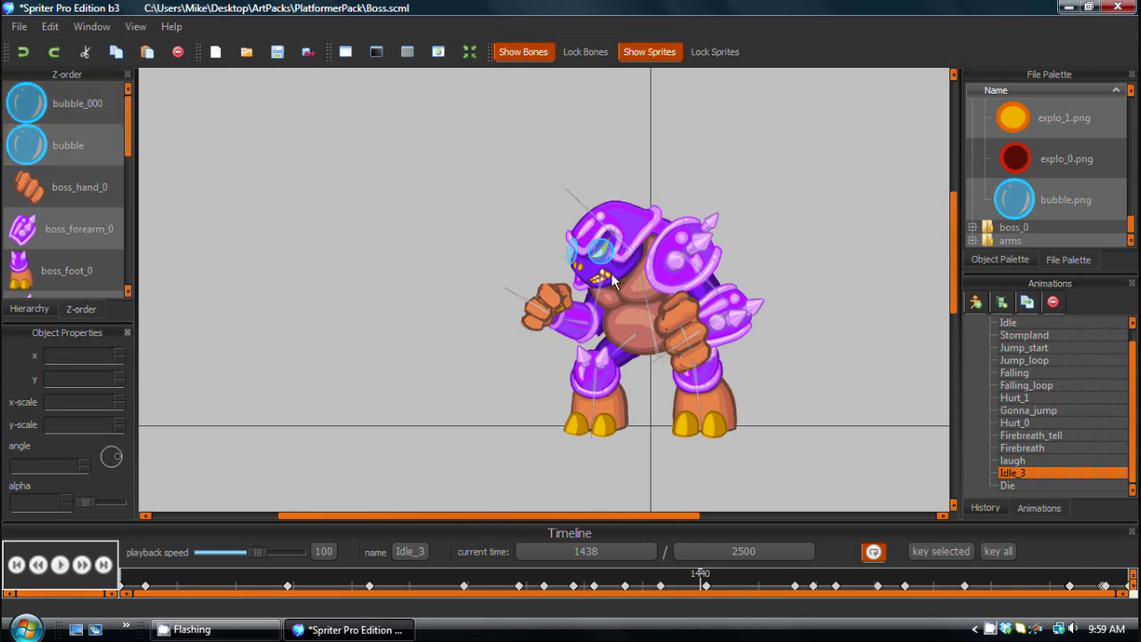
# Switch to the laugh animation and play part of it
pyautogui.click(1014, 461)
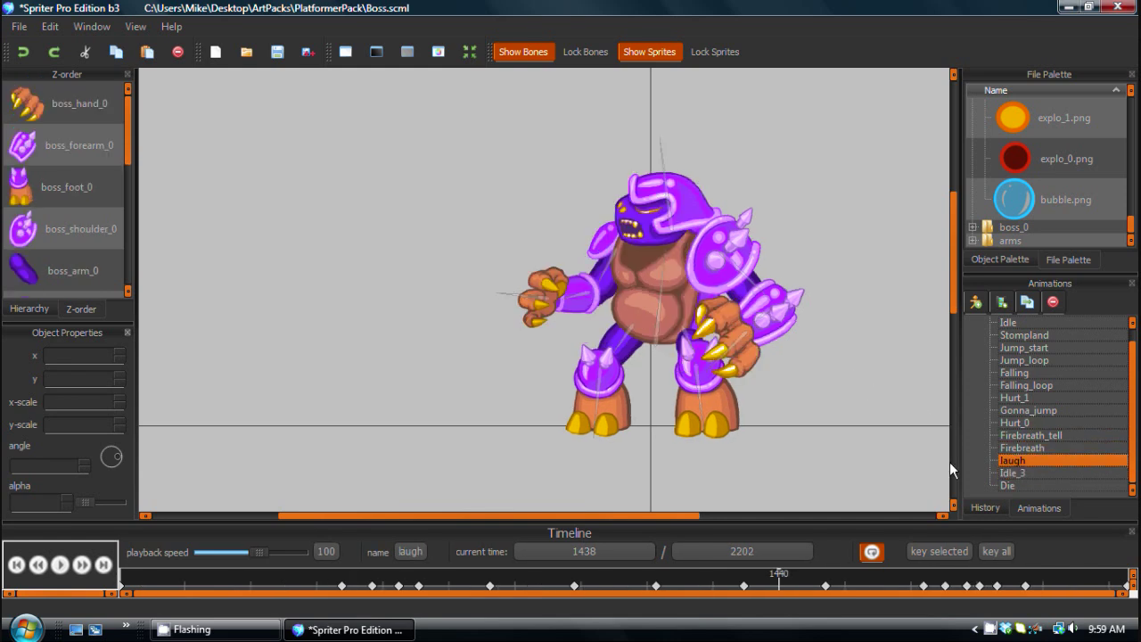
pyautogui.click(59, 567)
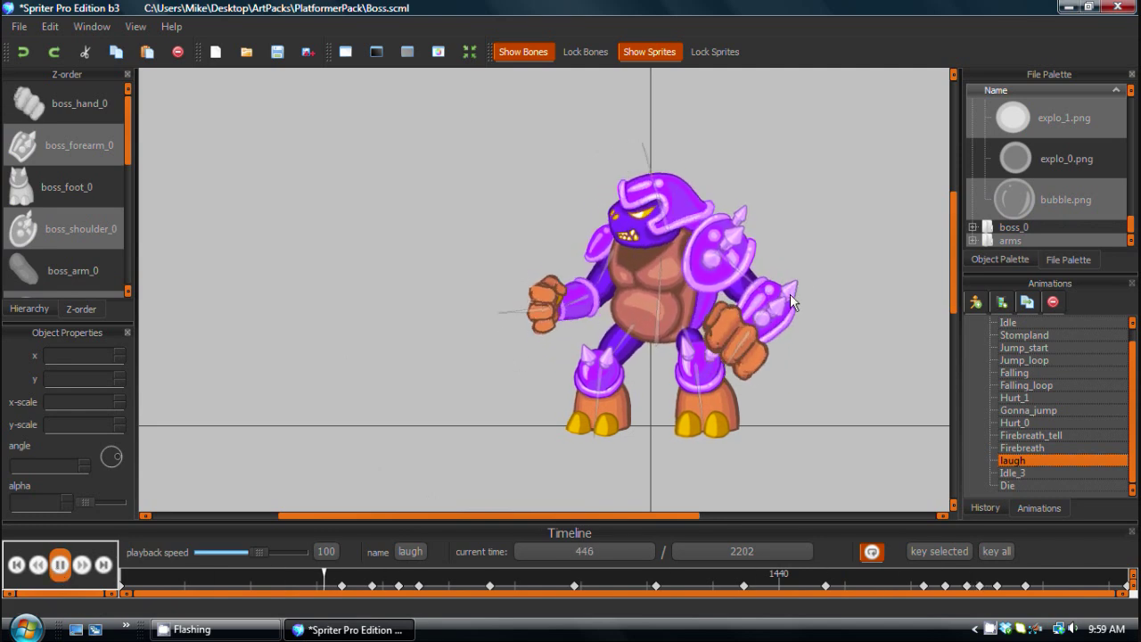
pyautogui.click(59, 564)
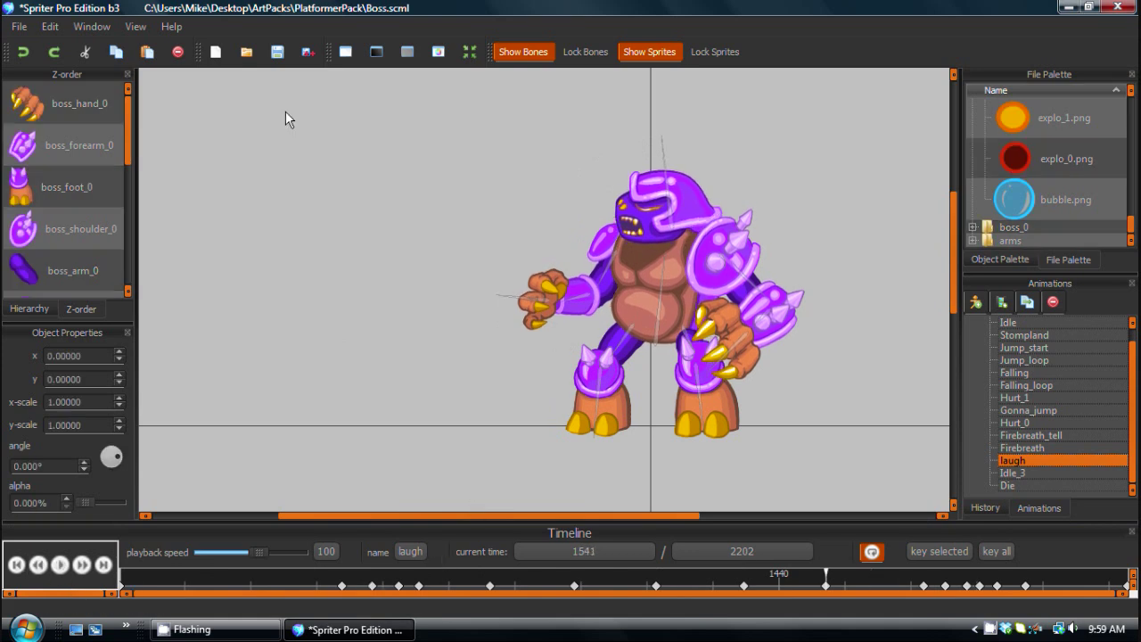
# Paste the copied bubble sprites to all keys of the laugh animation from its key at 552, and play the result
pyautogui.press(',')
pyautogui.press(',')
pyautogui.press(',')
pyautogui.press(',')
pyautogui.press(',')
pyautogui.press(',')
pyautogui.press(',')
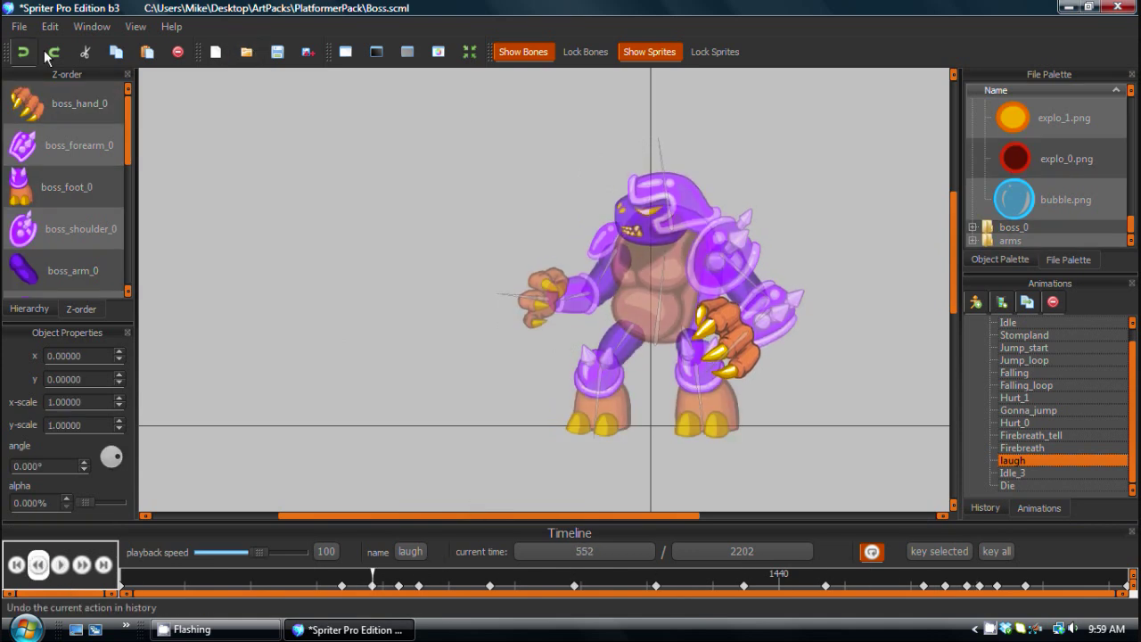
pyautogui.click(50, 26)
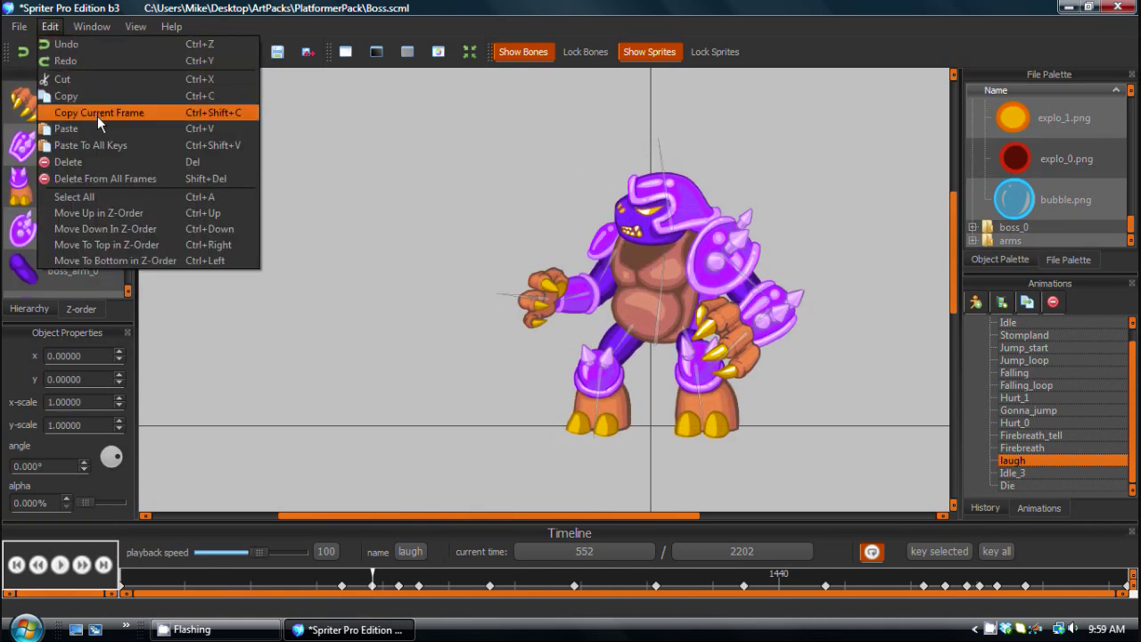
pyautogui.click(97, 146)
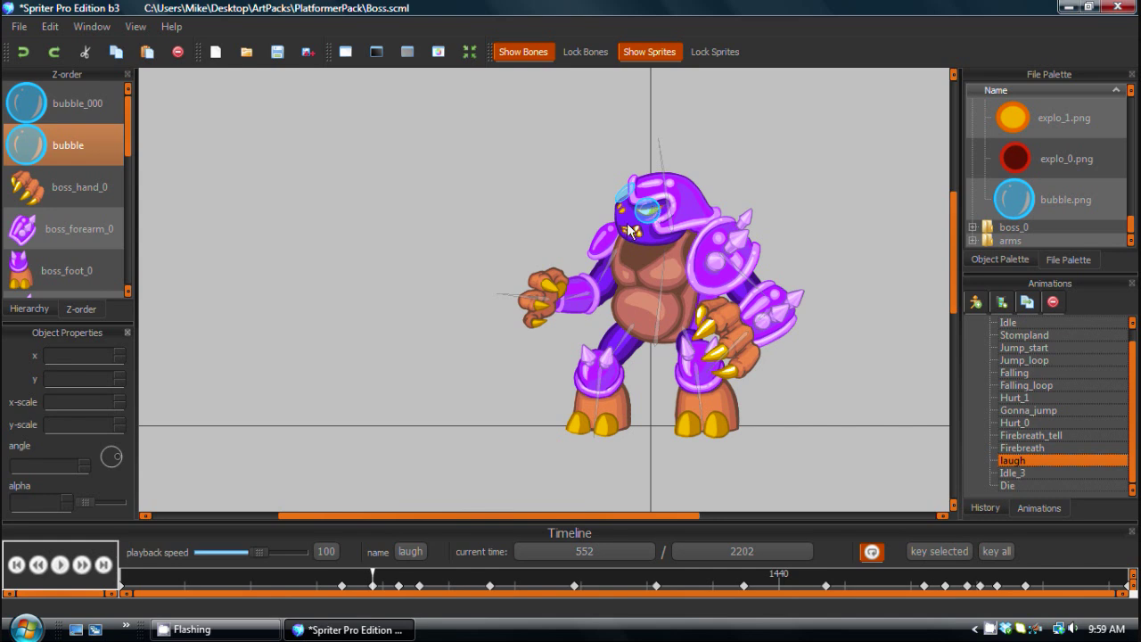
pyautogui.click(59, 565)
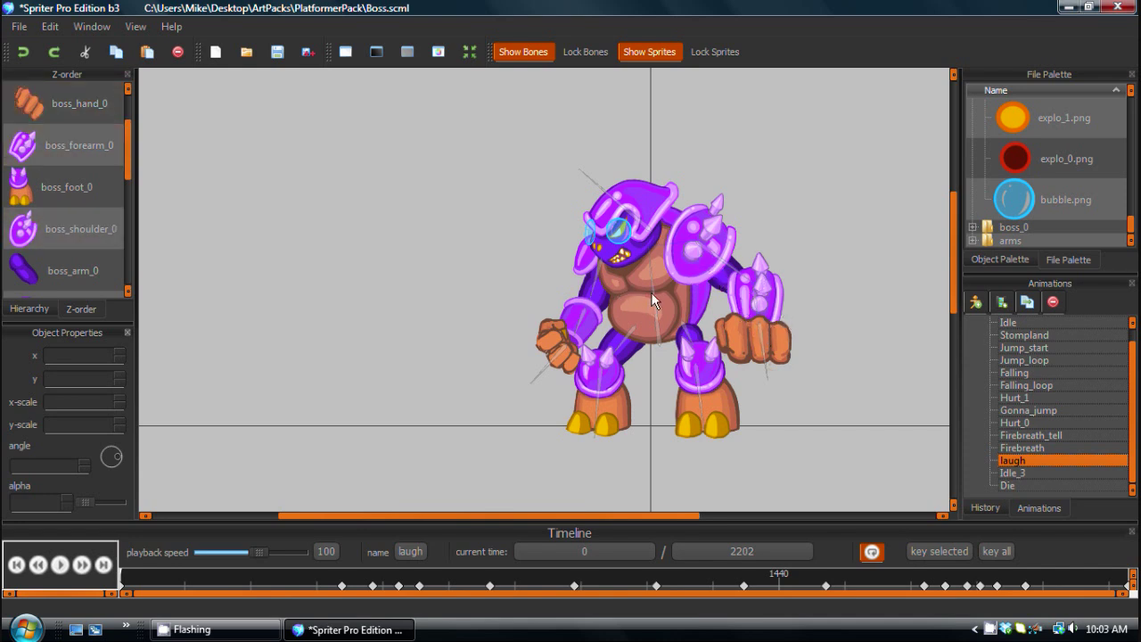
# Duplicate the boss's spiked-shoulder arm with its bones and sprites, placing the copy at about x 362.14, y -604.29
pyautogui.click(708, 256)
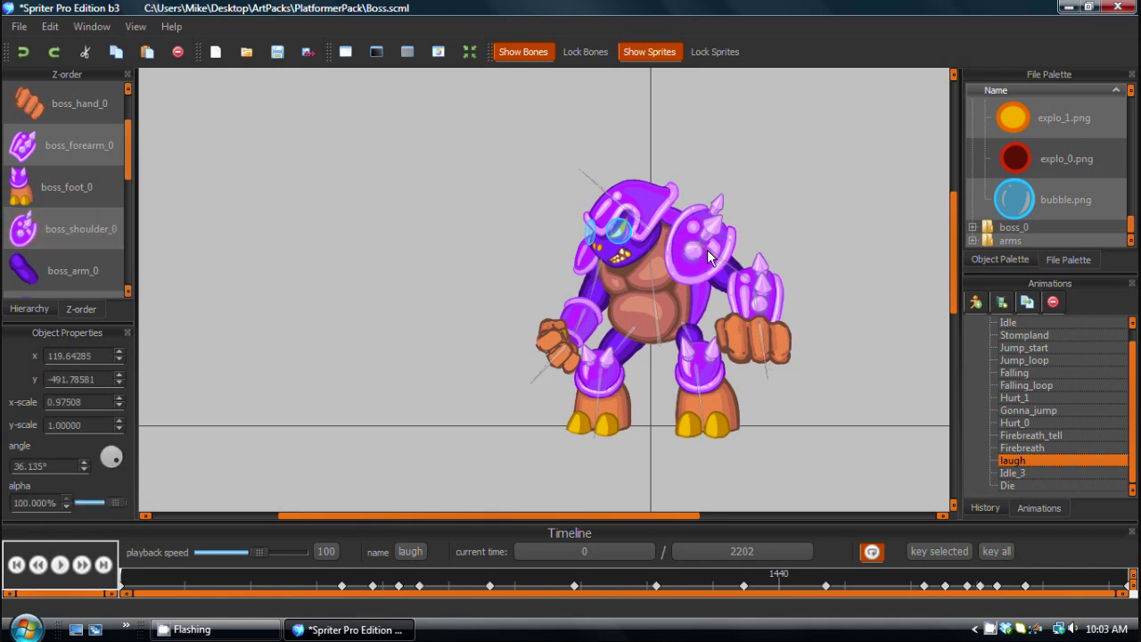
pyautogui.click(751, 326)
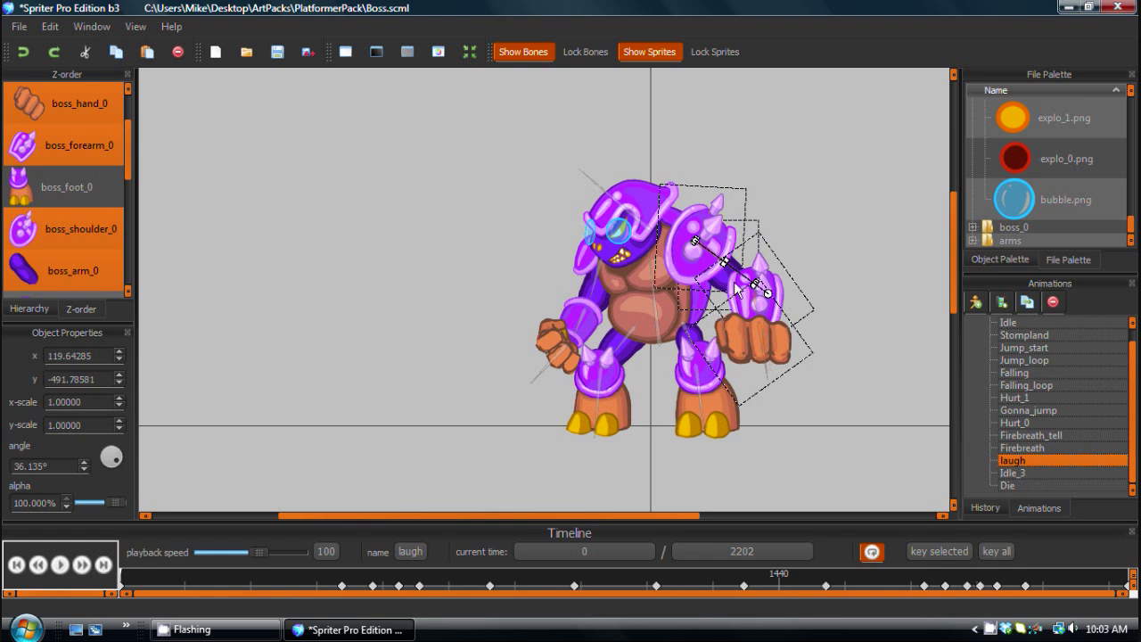
pyautogui.scroll(4, 735, 288)
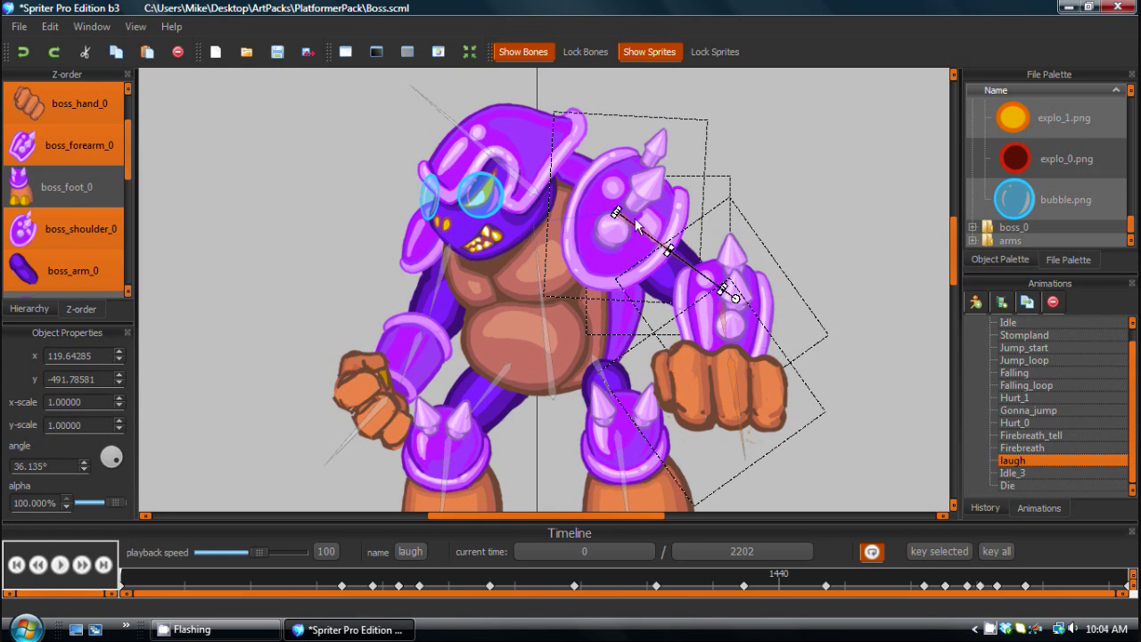
pyautogui.moveTo(624, 218); pyautogui.dragTo(790, 144)
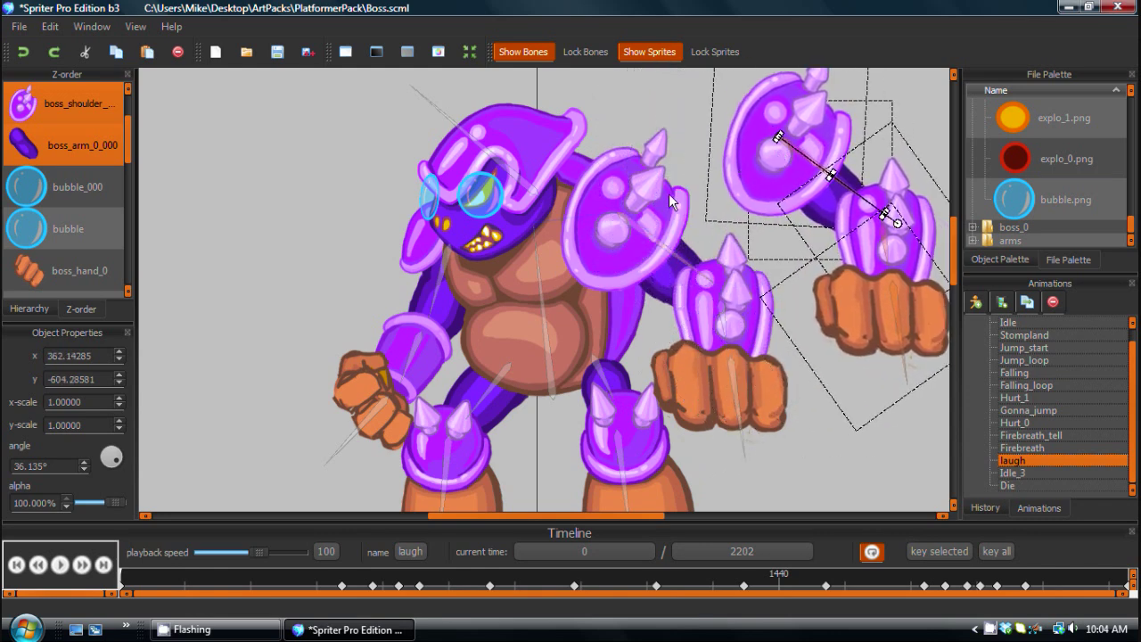
# Move the original arm to about x 90.89, y -466.79 and the duplicate arm to about x 172.14, y -535.54
pyautogui.click(623, 218)
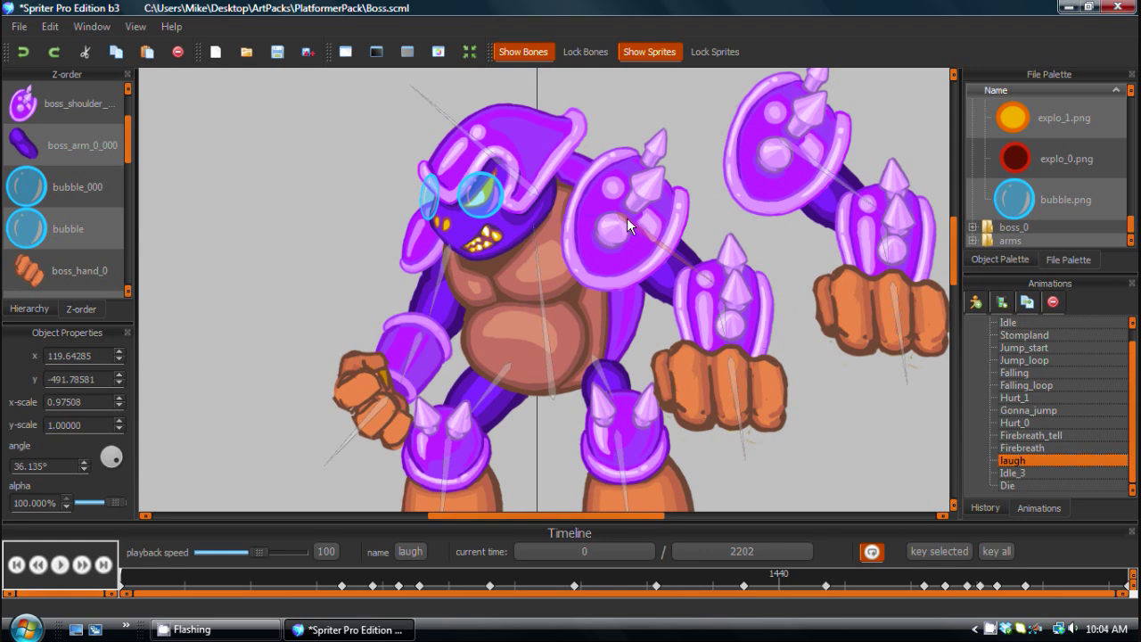
pyautogui.moveTo(627, 218); pyautogui.dragTo(609, 234)
pyautogui.moveTo(791, 144); pyautogui.dragTo(663, 191)
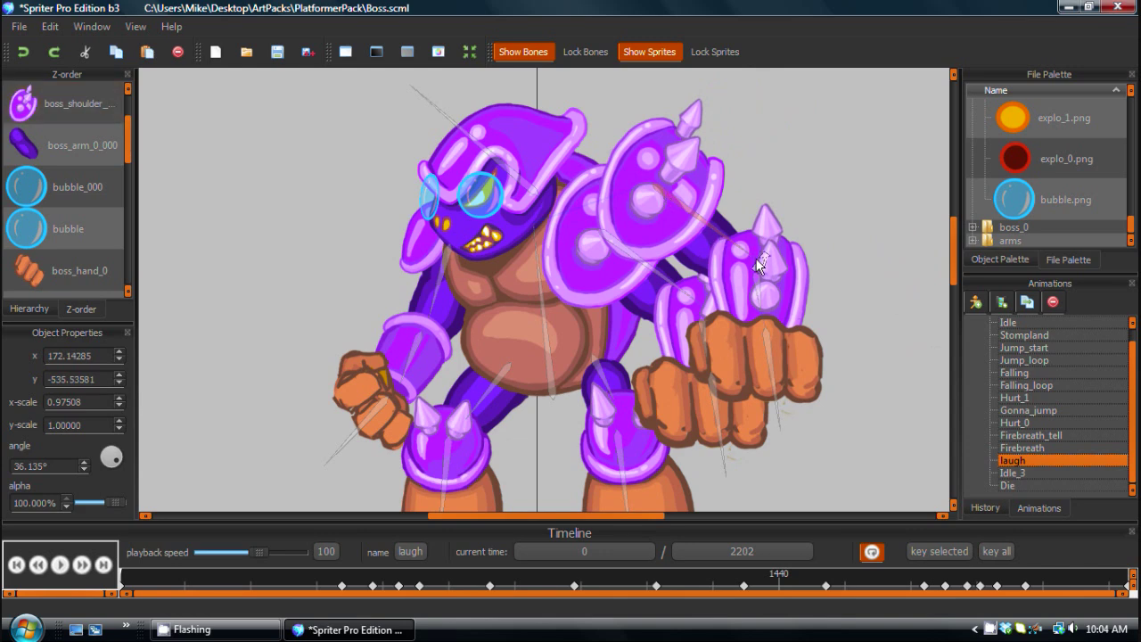
# Rotate the duplicate arm's upper bone to about 21.18° and the original arm's upper bone to about 35.26°
pyautogui.moveTo(759, 267); pyautogui.dragTo(784, 200)
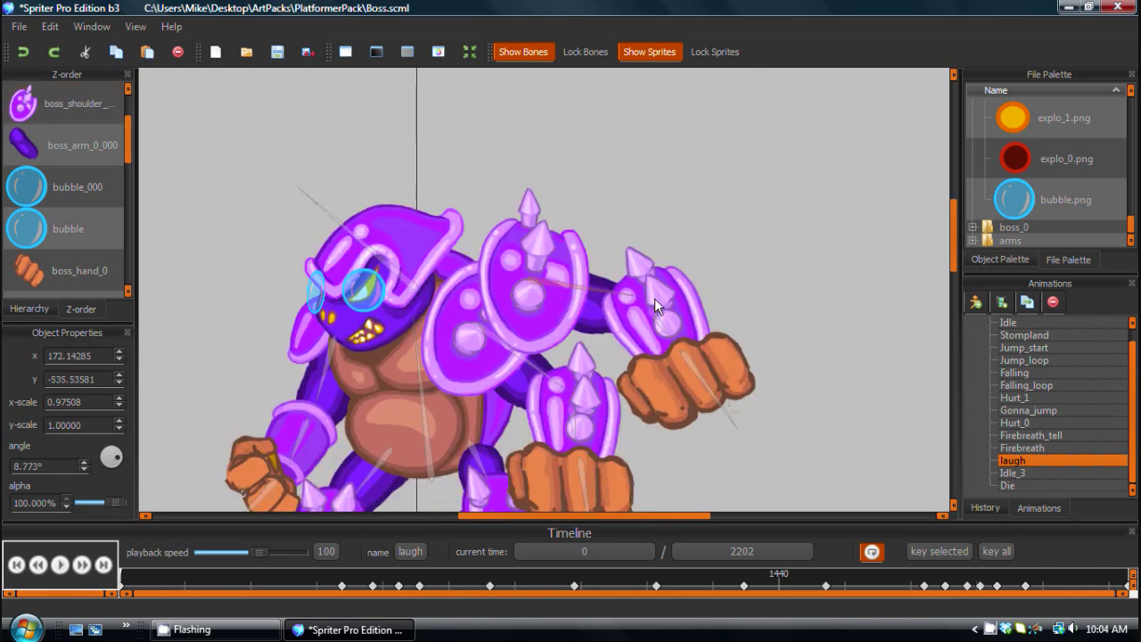
pyautogui.moveTo(956, 241)
pyautogui.mouseDown()
pyautogui.moveTo(952, 267)
pyautogui.moveTo(944, 258)
pyautogui.mouseUp()
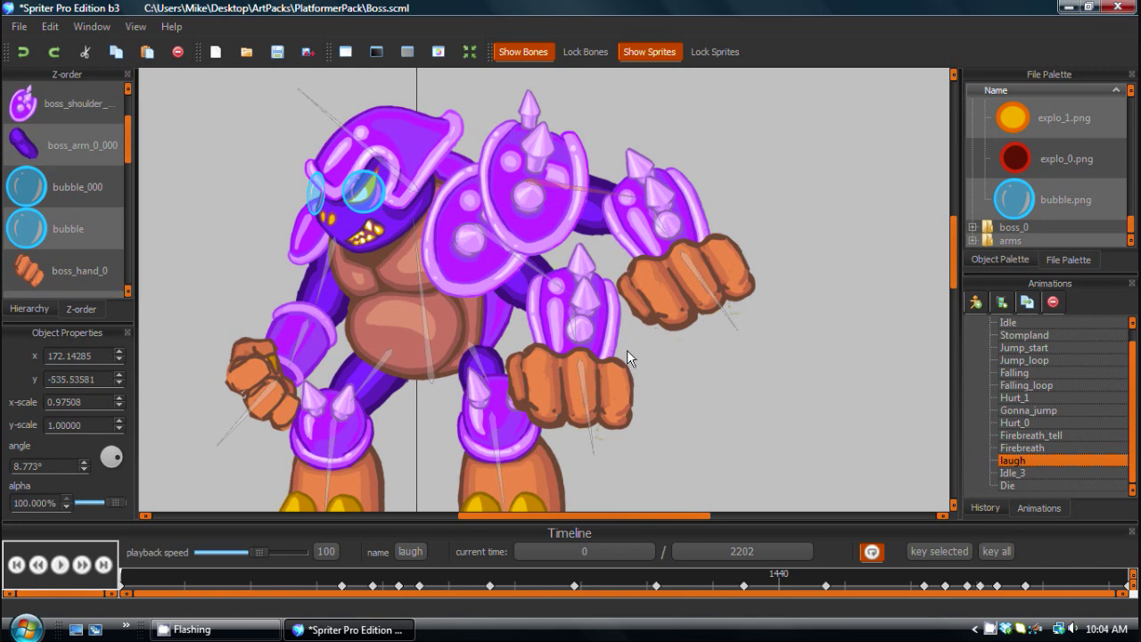
pyautogui.moveTo(646, 204); pyautogui.dragTo(704, 259)
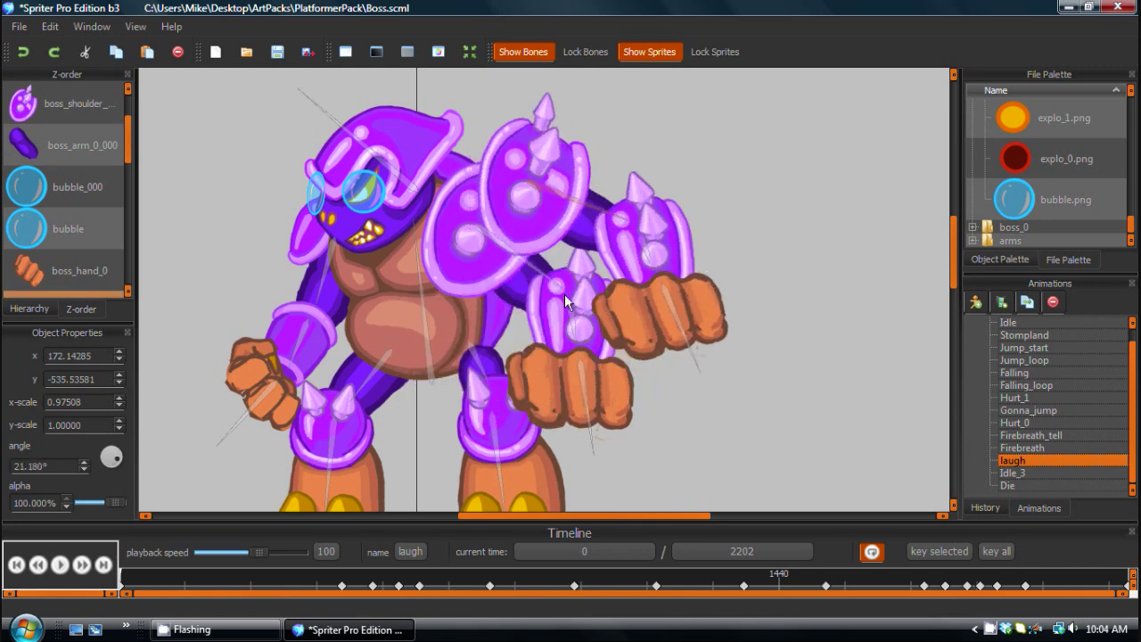
pyautogui.moveTo(568, 292)
pyautogui.mouseDown()
pyautogui.moveTo(494, 331)
pyautogui.moveTo(561, 301)
pyautogui.moveTo(583, 308)
pyautogui.mouseUp()
# Try rotating the torso bone slightly to test how both arms follow it
pyautogui.click(539, 198)
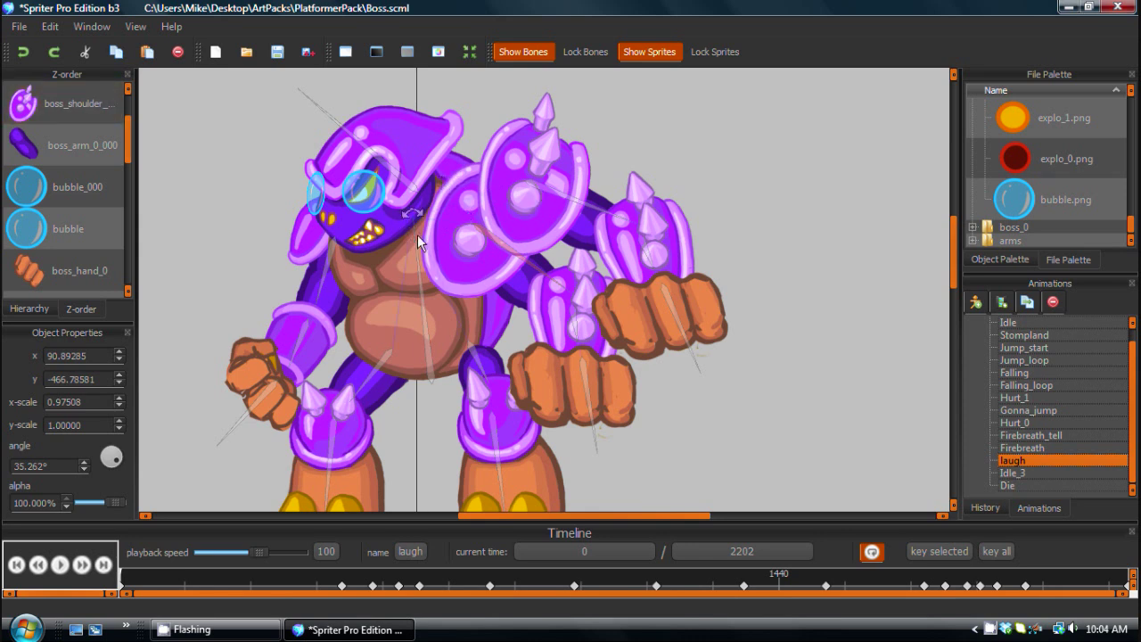
pyautogui.moveTo(414, 226)
pyautogui.mouseDown()
pyautogui.moveTo(329, 234)
pyautogui.moveTo(442, 227)
pyautogui.moveTo(408, 215)
pyautogui.mouseUp()
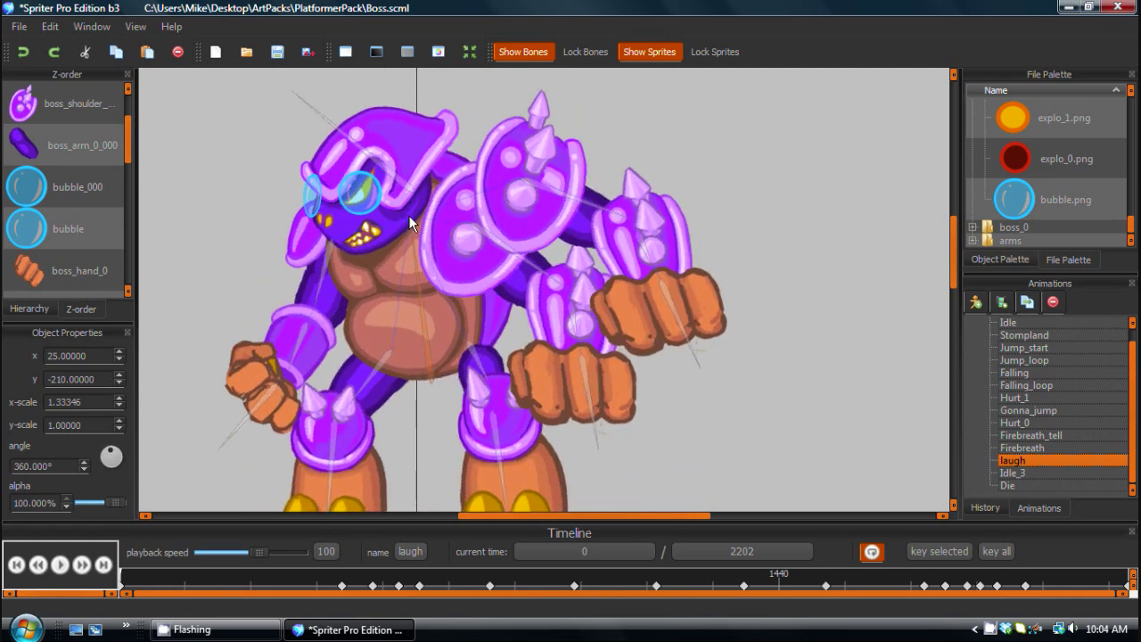
pyautogui.click(555, 203)
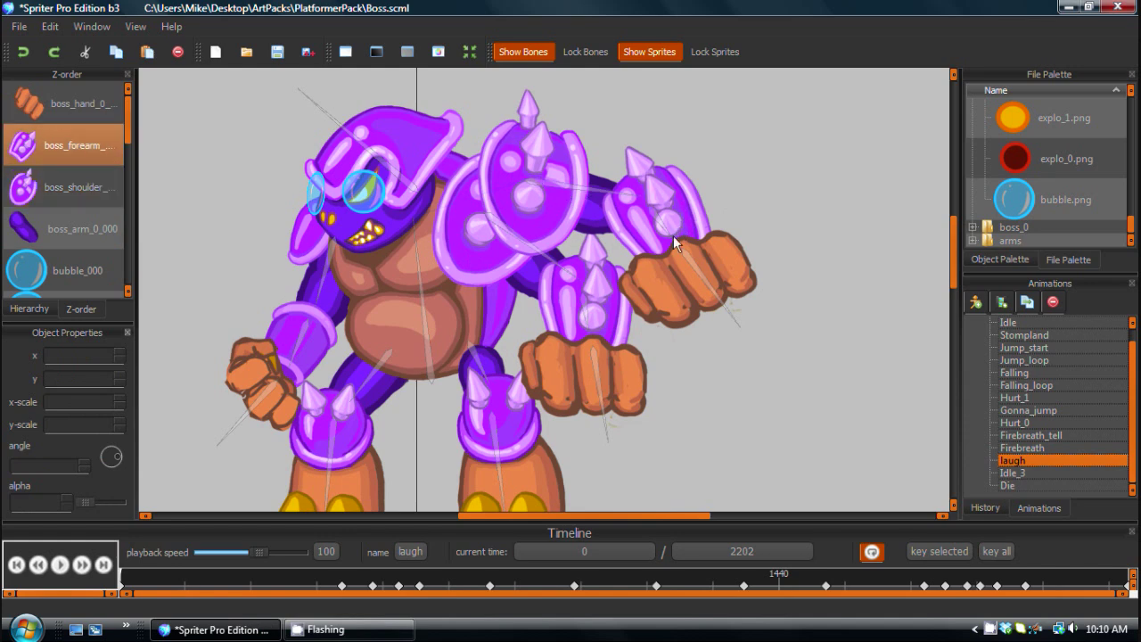
# Copy the duplicate arm's bones and sprites, paste them to all keys of the laugh animation, and scrub through it
pyautogui.press('Right')
pyautogui.press('Left')
pyautogui.press('Right')
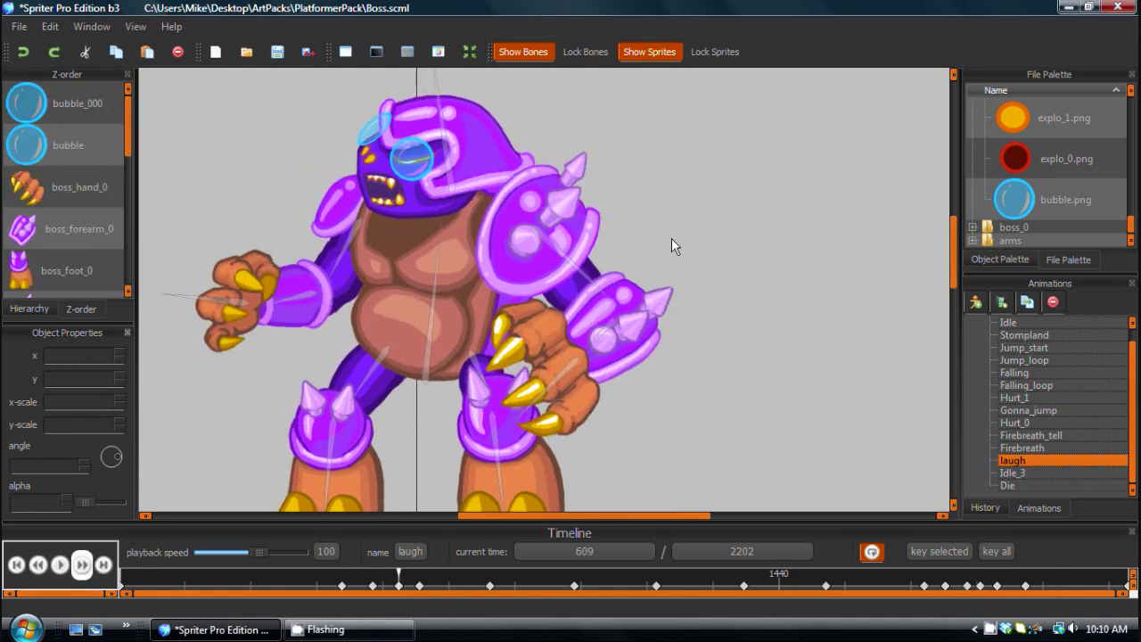
pyautogui.click(657, 247)
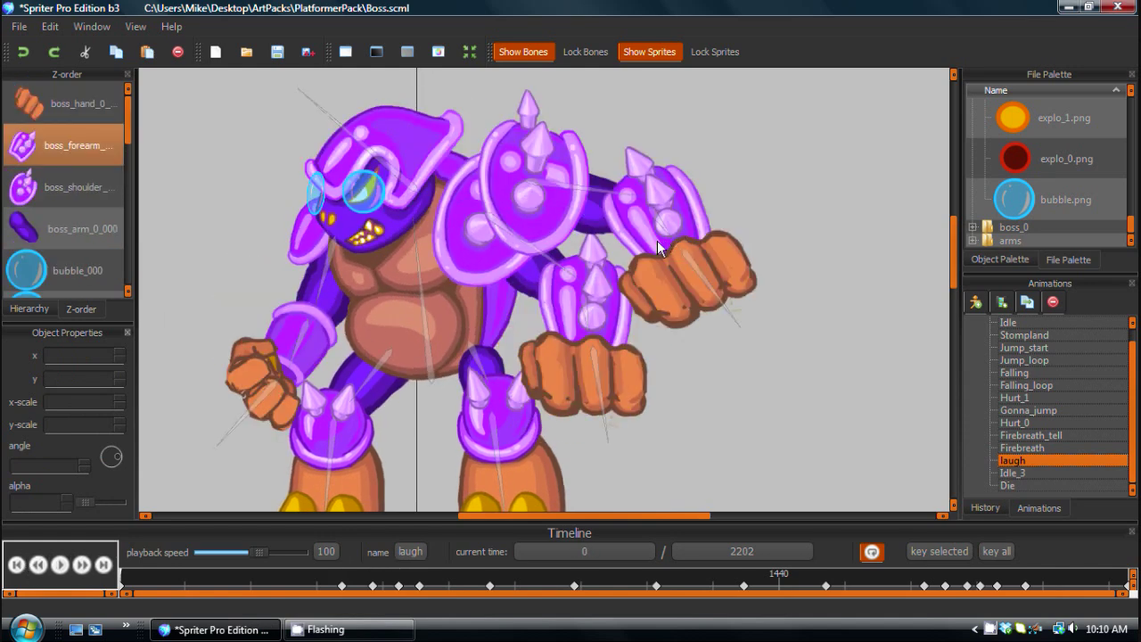
pyautogui.click(559, 189)
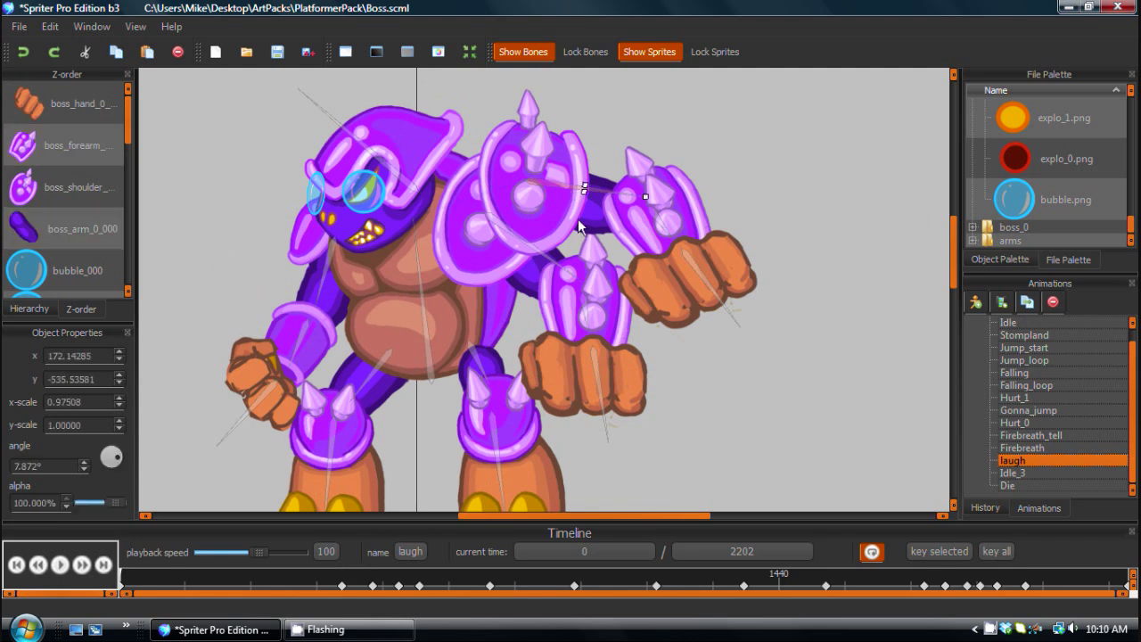
pyautogui.click(597, 245)
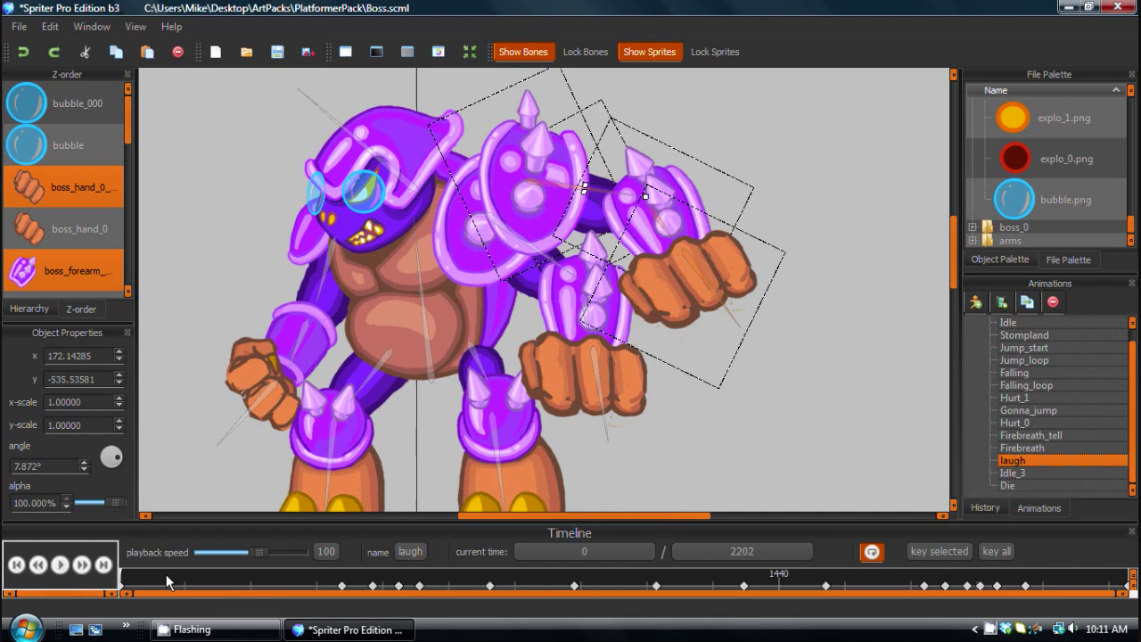
pyautogui.click(165, 574)
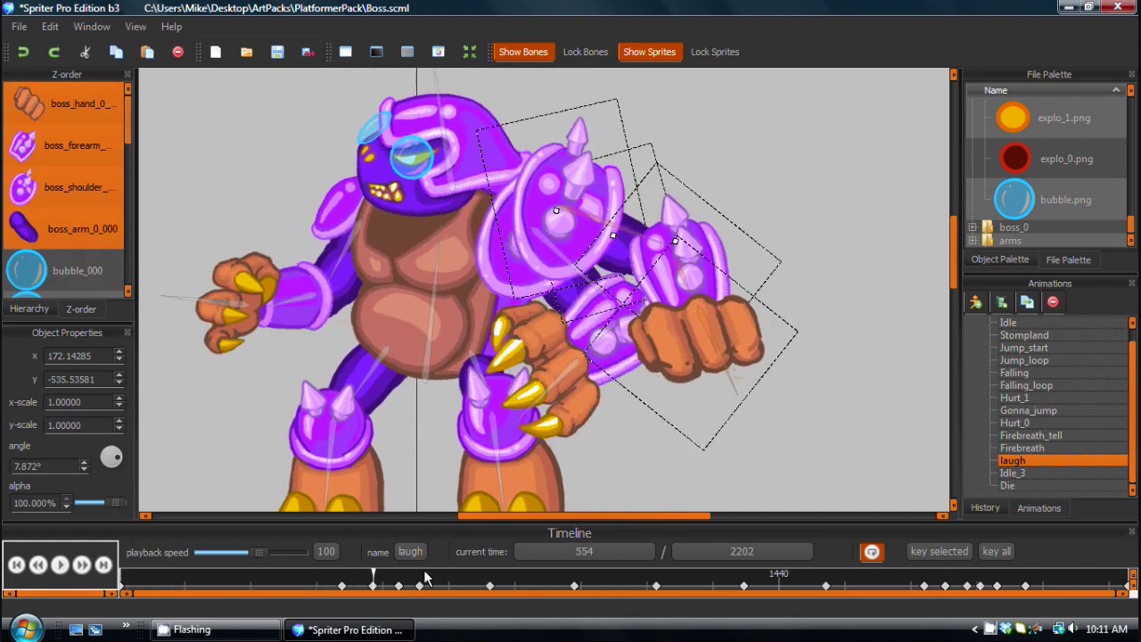
pyautogui.moveTo(1021, 570); pyautogui.dragTo(125, 567)
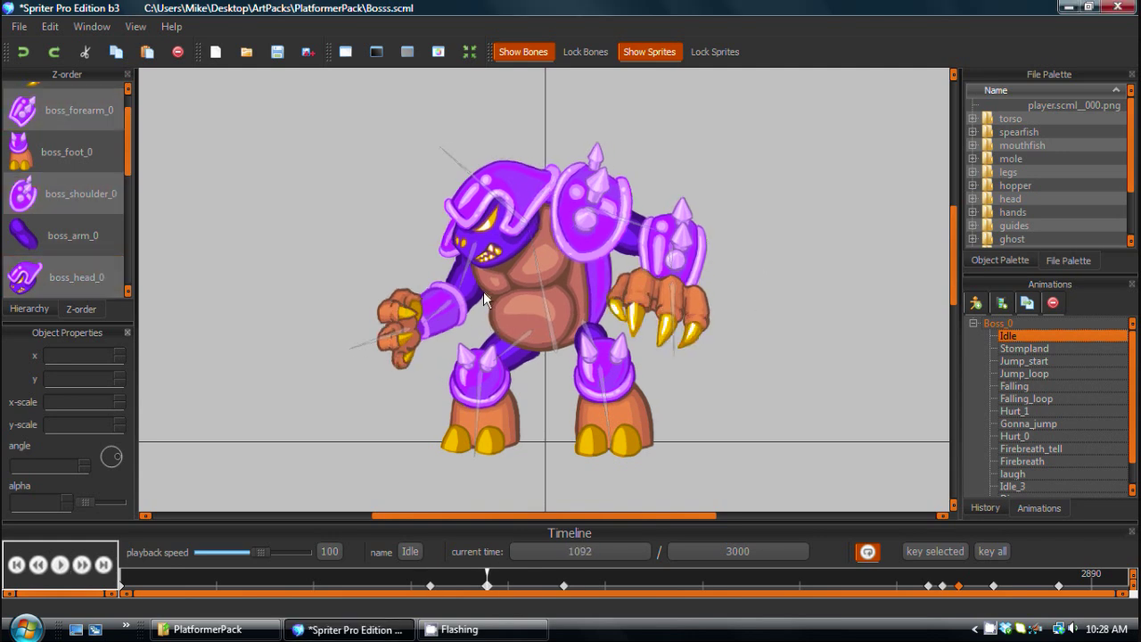
# Delete the boss's head bone and sprite at the Idle animation's key at 1092, trying undo and redo on the deletion
pyautogui.click(513, 214)
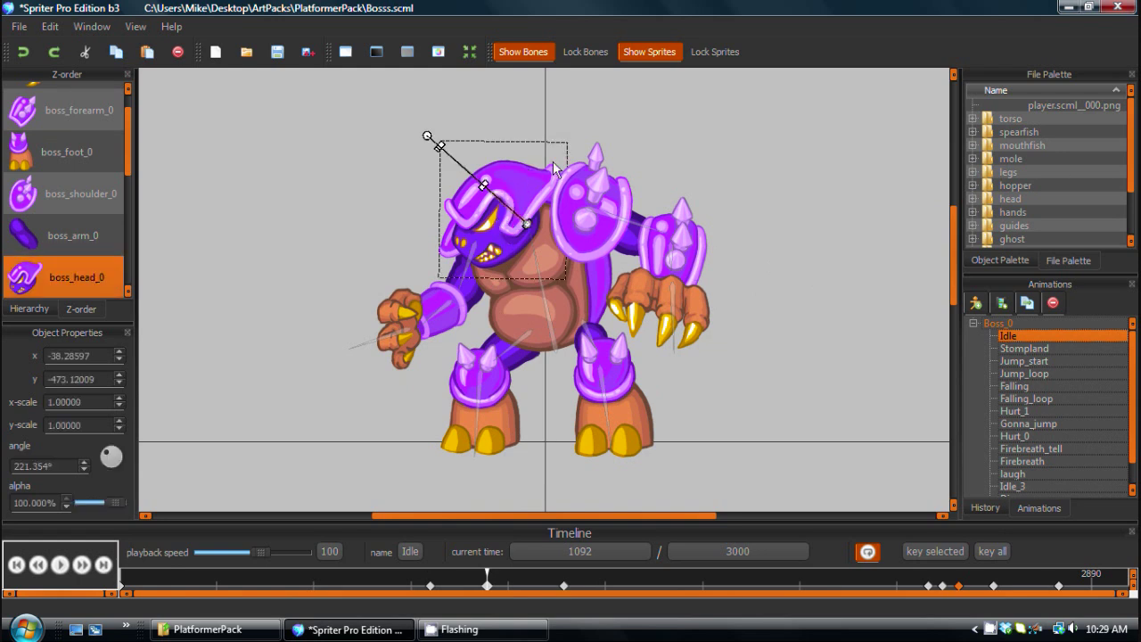
pyautogui.press('Delete')
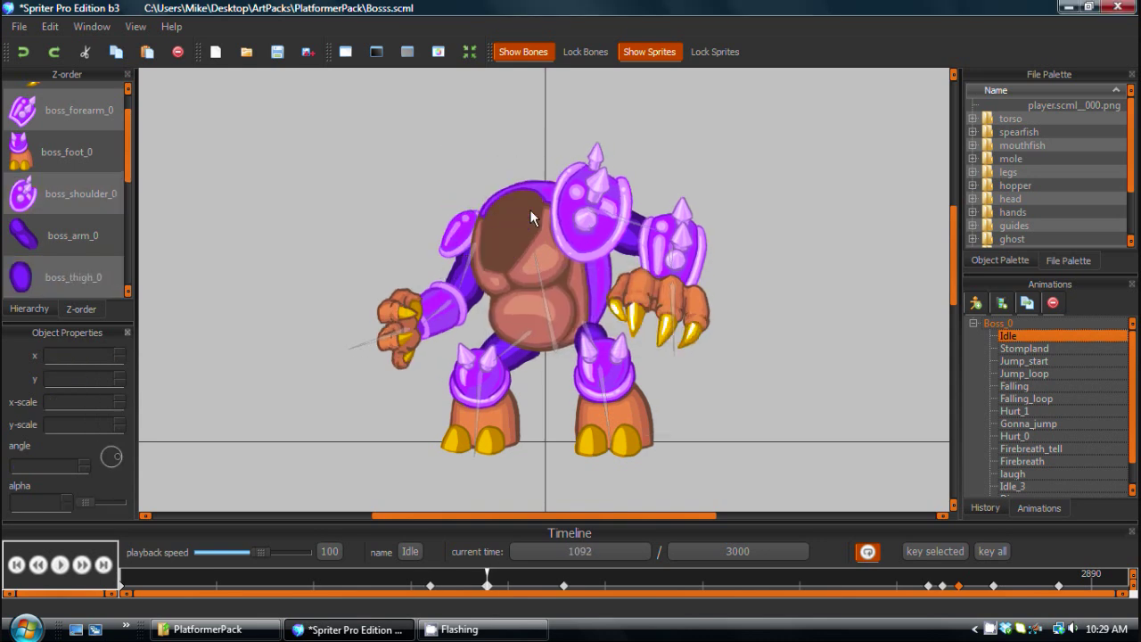
pyautogui.hotkey('ctrl', 'z')
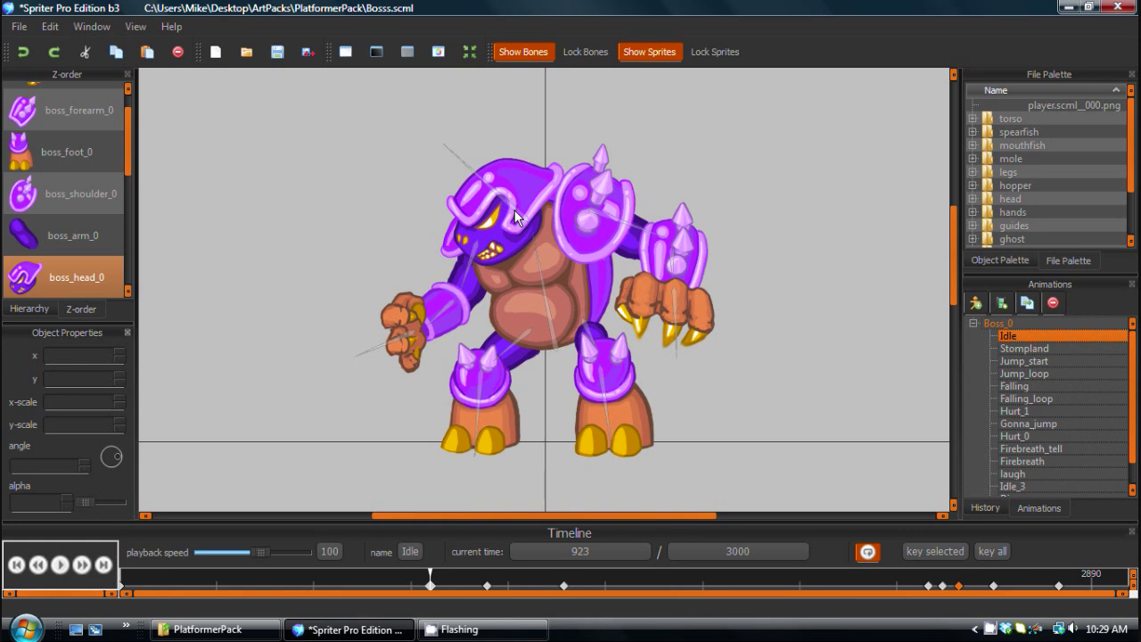
pyautogui.hotkey('ctrl', 'z')
pyautogui.hotkey('ctrl', 'z')
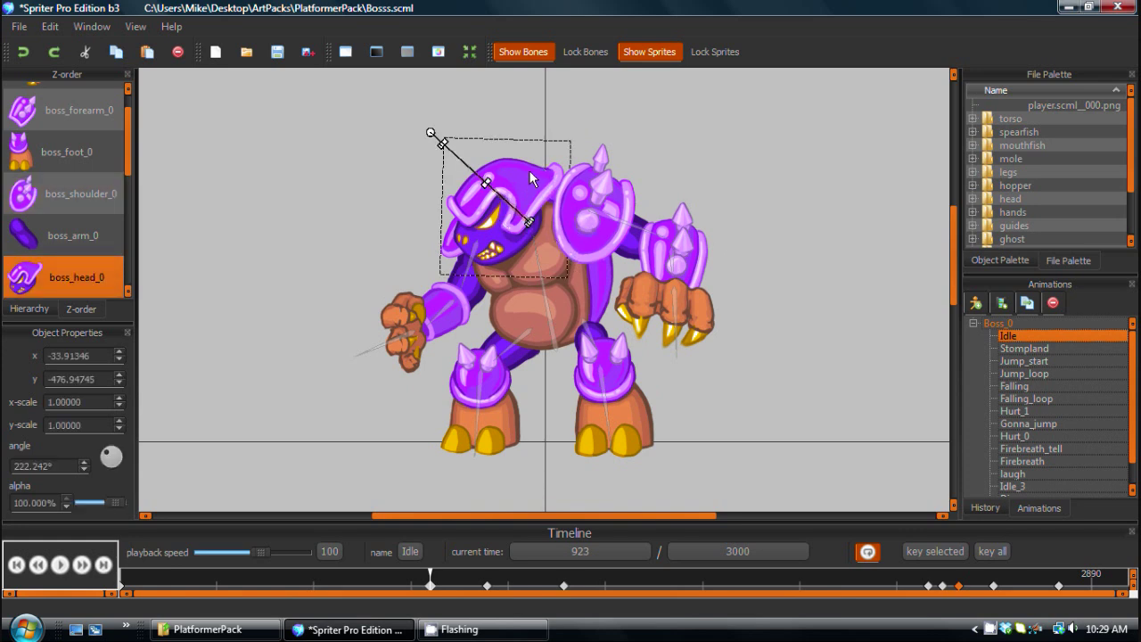
pyautogui.hotkey('ctrl', 'y')
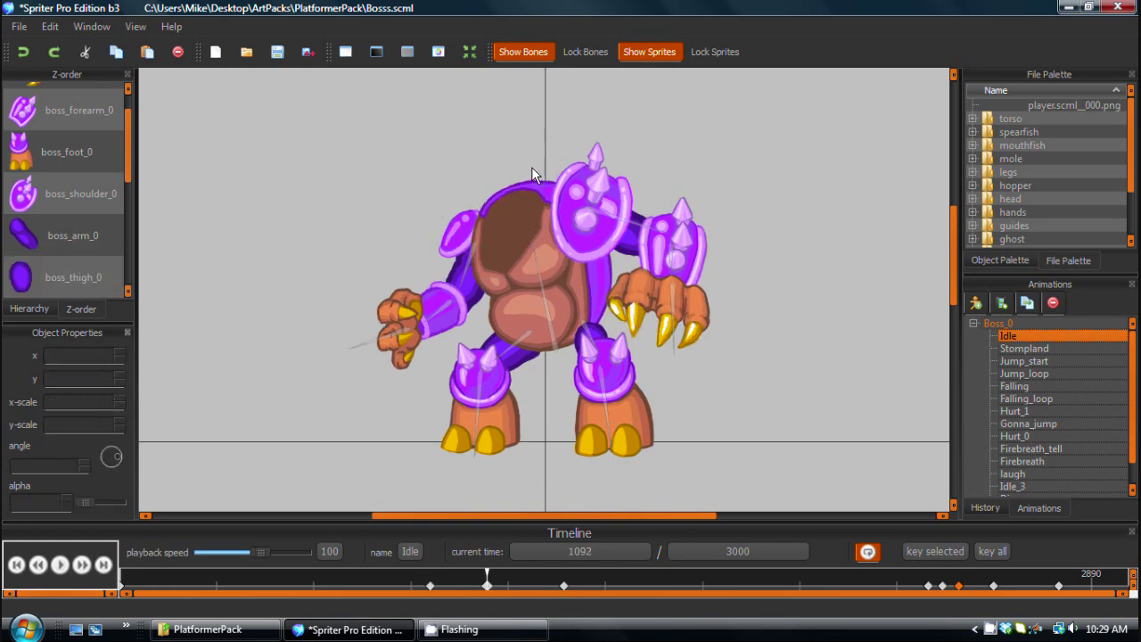
# Undo the head deletion at Idle's key at 1092, and try rotating the torso bone with the whole upper body
pyautogui.hotkey('ctrl', 'z')
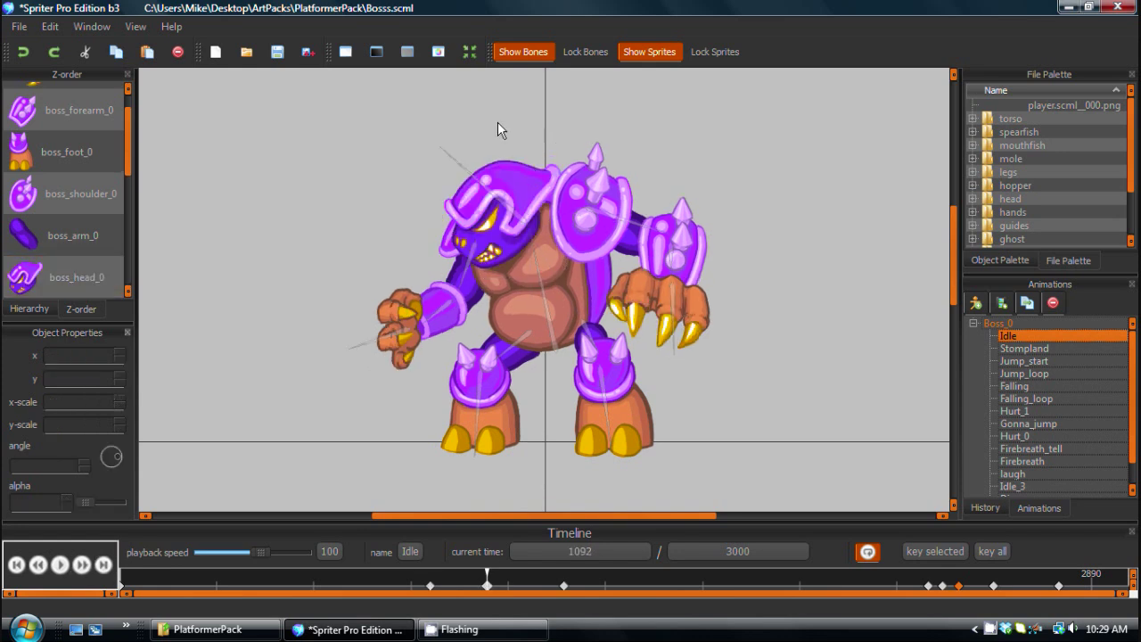
pyautogui.moveTo(530, 237); pyautogui.dragTo(611, 255)
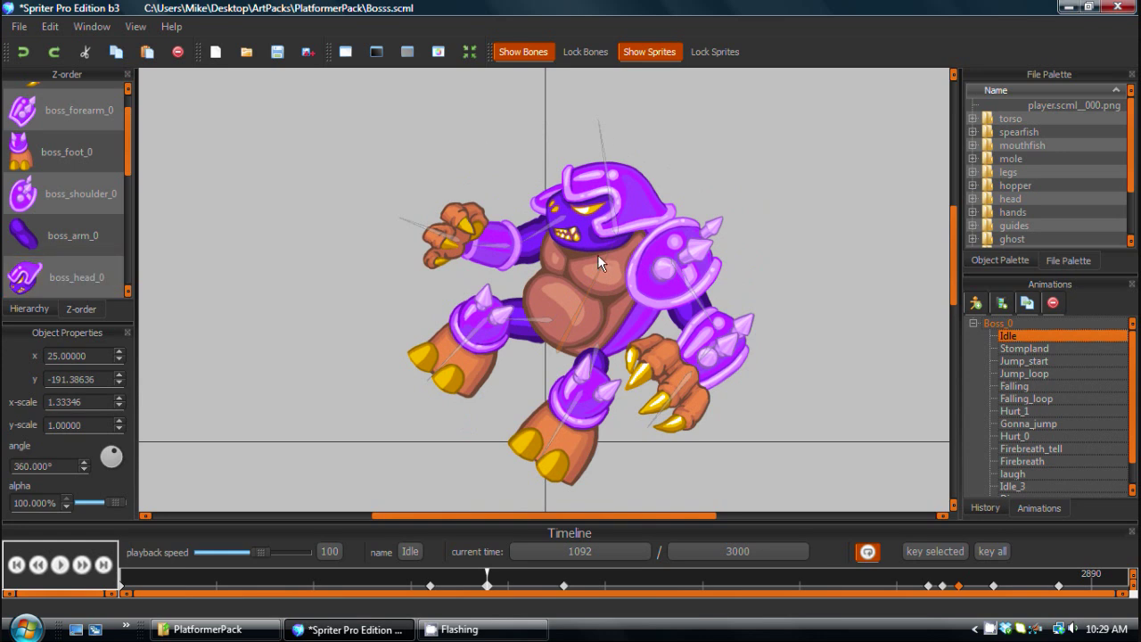
pyautogui.hotkey('ctrl', 'z')
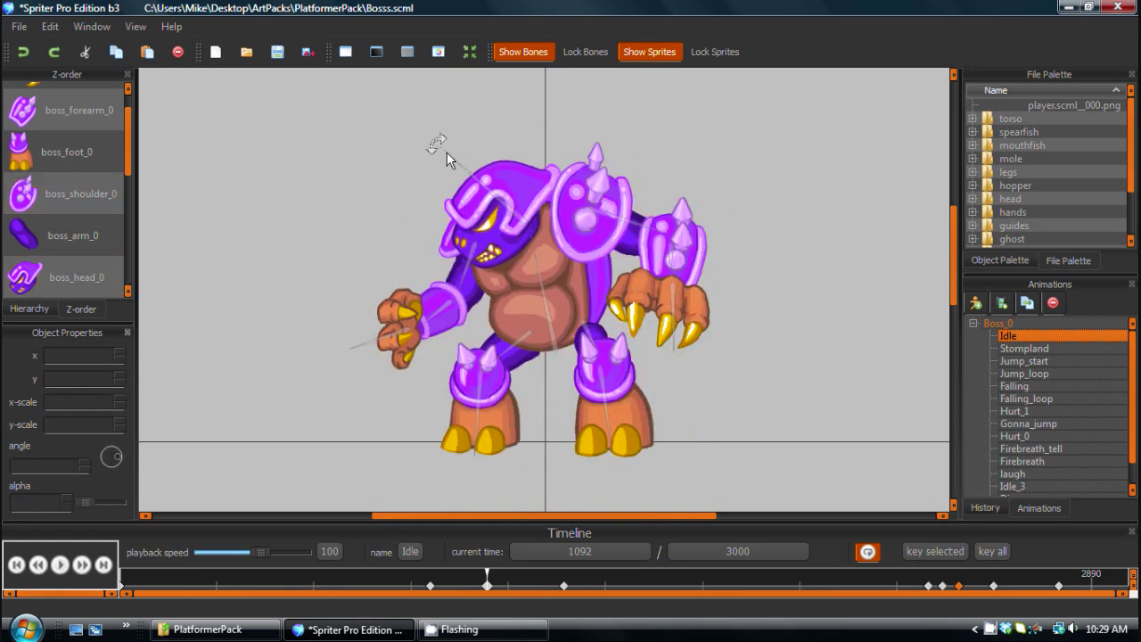
# Rotate the head bone at key 1092 to about 280.88° and move it away from the body to about x 359.9, y -613.1
pyautogui.moveTo(446, 152); pyautogui.dragTo(432, 127)
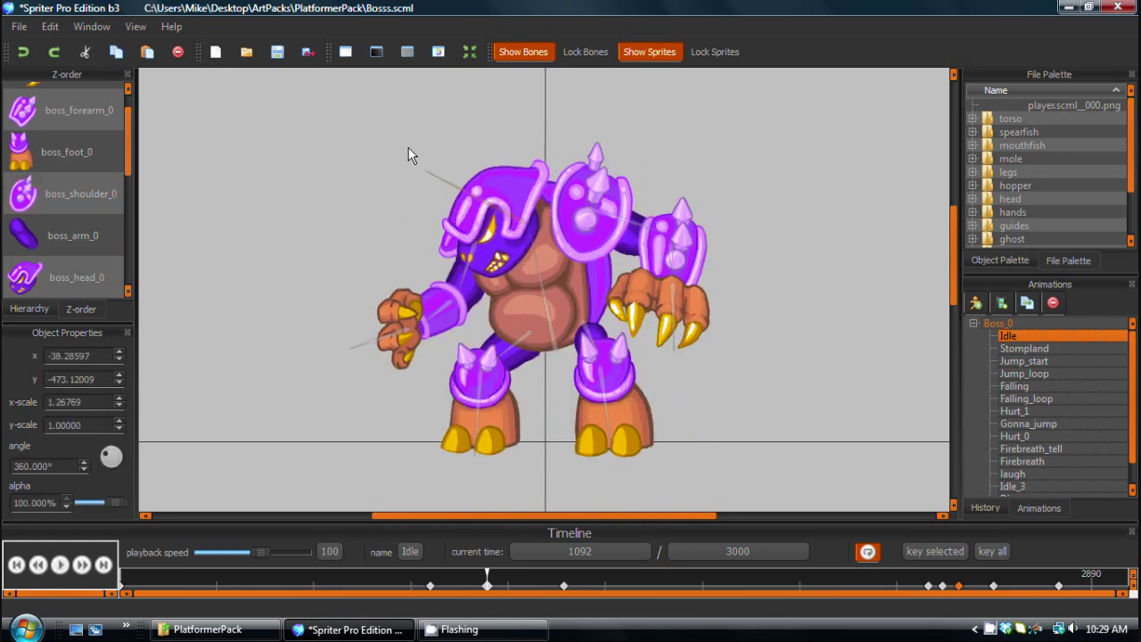
pyautogui.moveTo(408, 155); pyautogui.dragTo(441, 147)
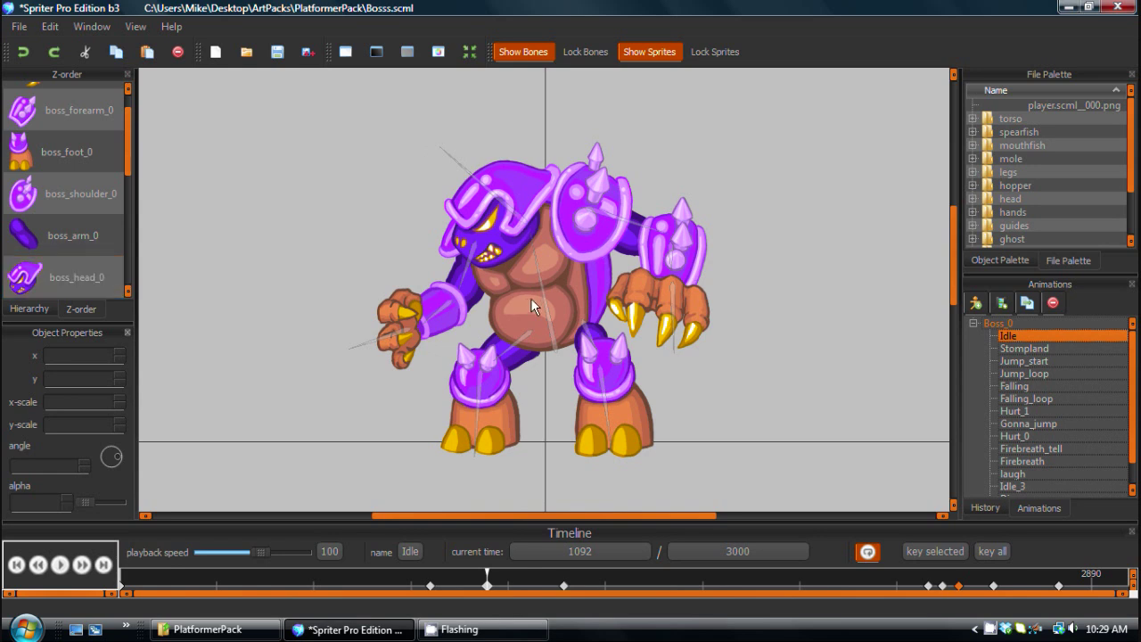
pyautogui.click(514, 237)
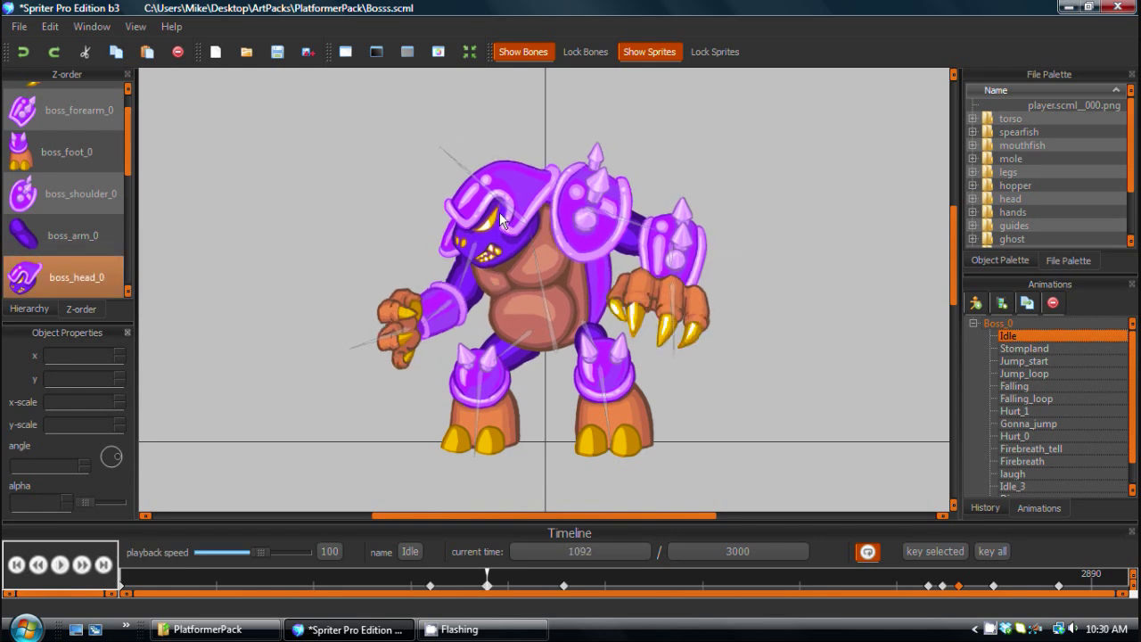
pyautogui.moveTo(443, 148); pyautogui.dragTo(551, 106)
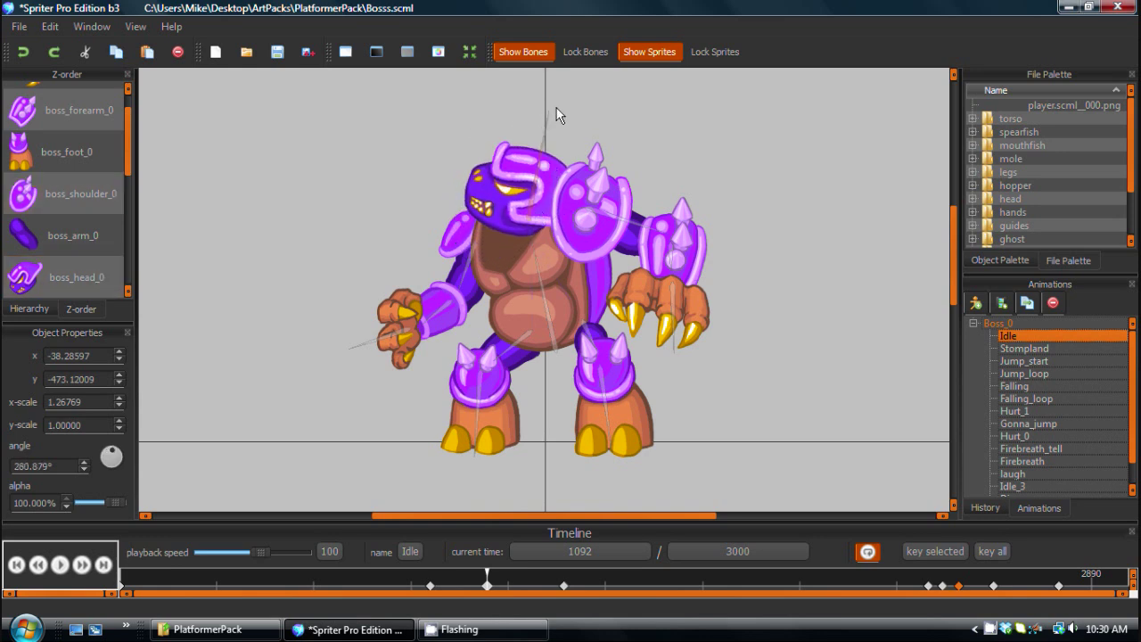
pyautogui.moveTo(530, 213); pyautogui.dragTo(712, 149)
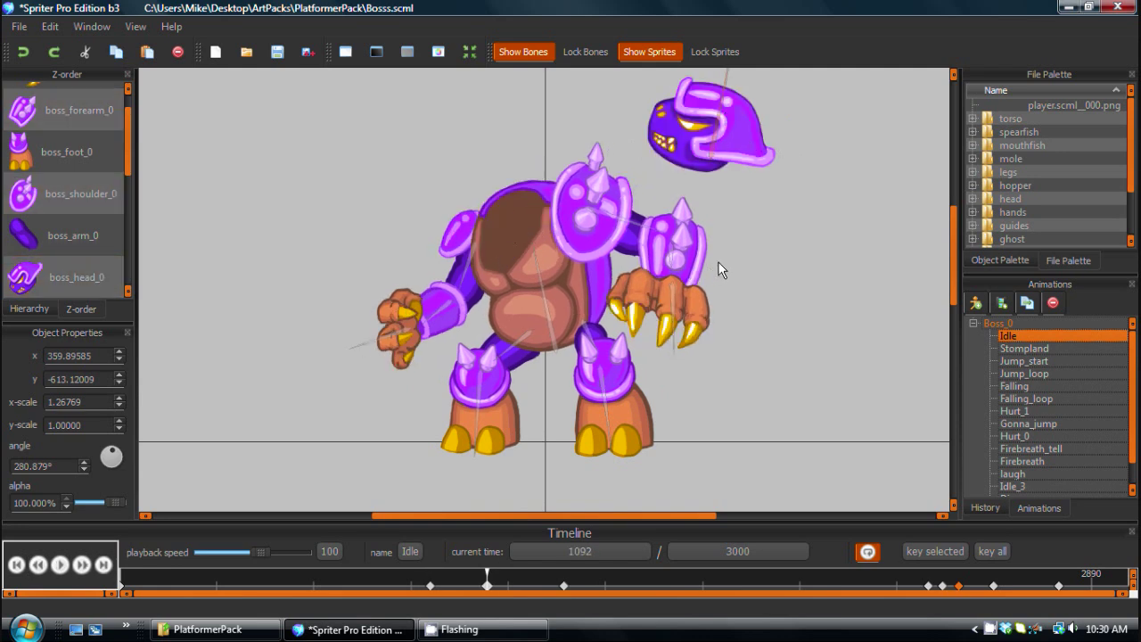
# Step forward and back through Idle's keys between 1092 and 2791 to compare the head's placement at each key
pyautogui.press('.')
pyautogui.press('.')
pyautogui.press('.')
pyautogui.press('.')
pyautogui.press('.')
pyautogui.press('.')
pyautogui.press('.')
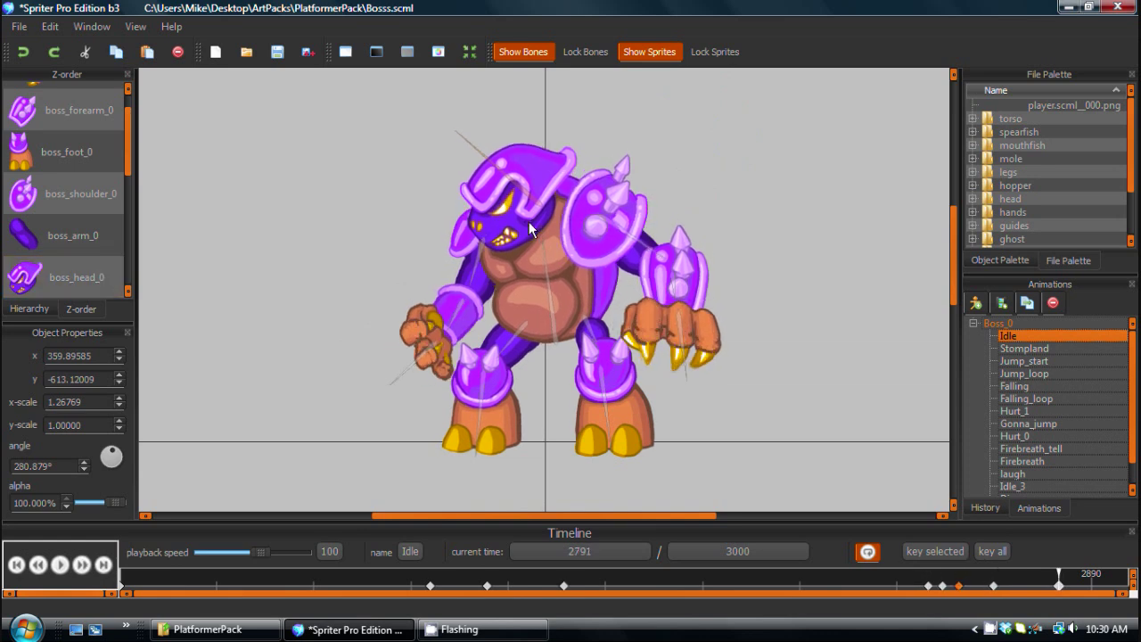
pyautogui.press(',')
pyautogui.click(538, 208)
pyautogui.press(',')
pyautogui.press(',')
pyautogui.press(',')
pyautogui.press(',')
pyautogui.press(',')
pyautogui.hotkey('ctrl', 'Left')
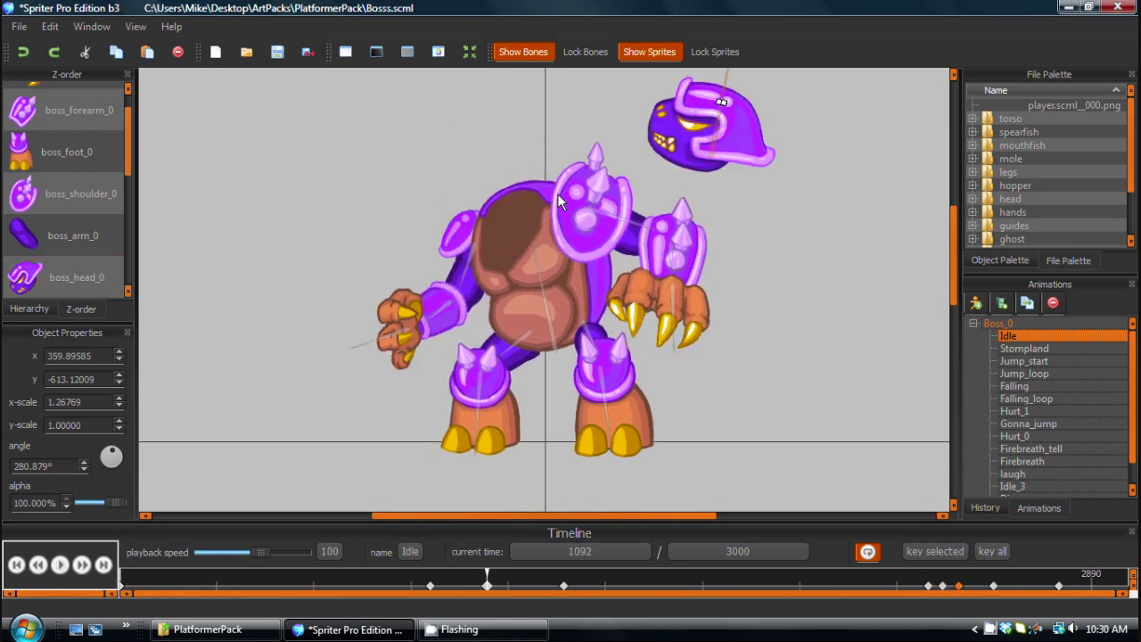
# Undo the head bone's displacement at key 1092, and try moving the boss_head_0 sprite away from the body
pyautogui.click(709, 155)
pyautogui.click(778, 179)
pyautogui.hotkey('ctrl', 'z')
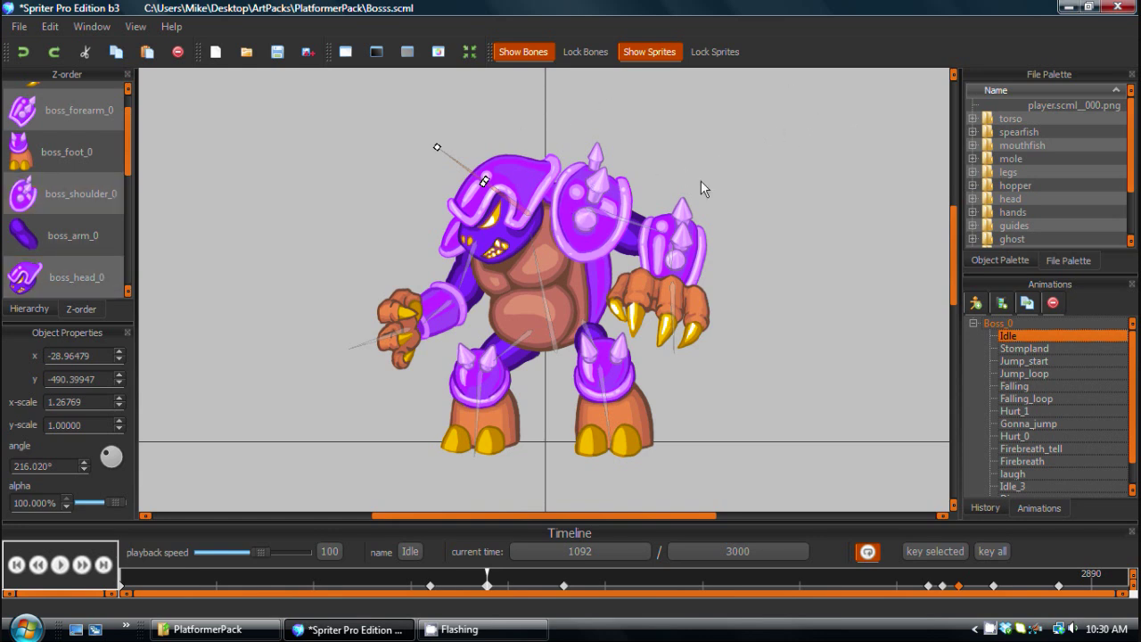
pyautogui.click(519, 165)
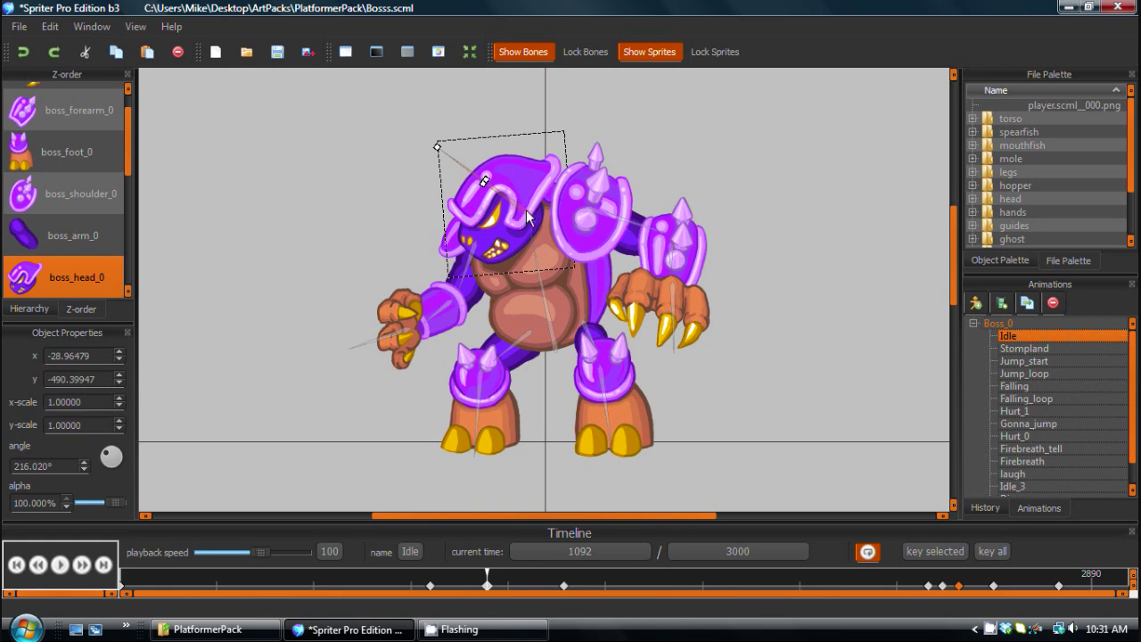
pyautogui.moveTo(524, 216); pyautogui.dragTo(387, 192)
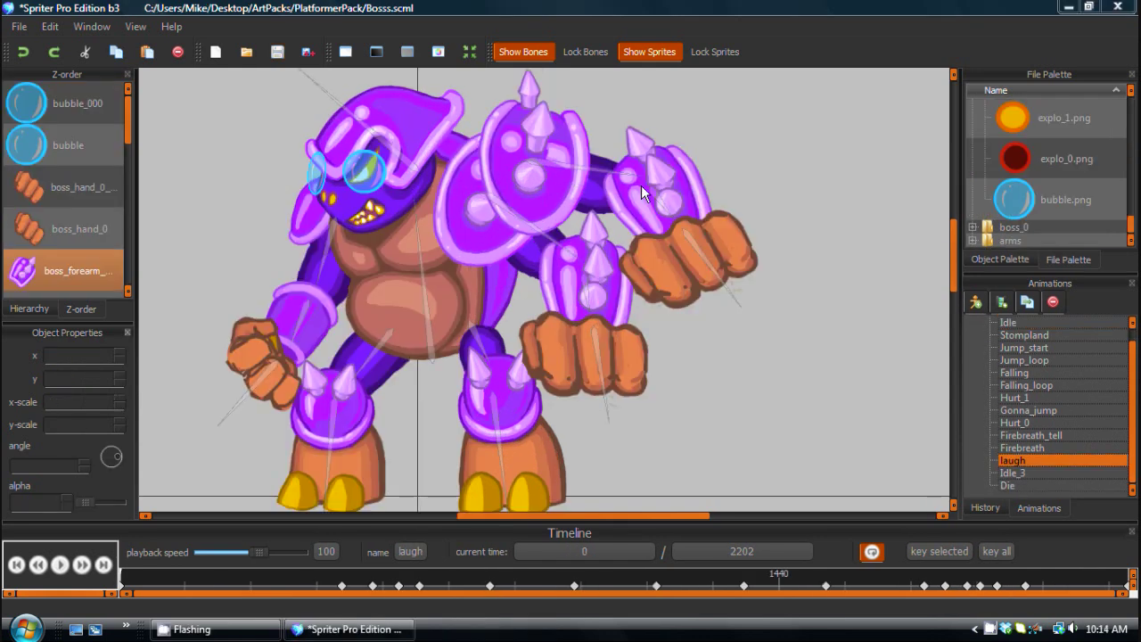
# Delete the extra arm's shoulder sprite at the first key of the laugh animation
pyautogui.click(507, 231)
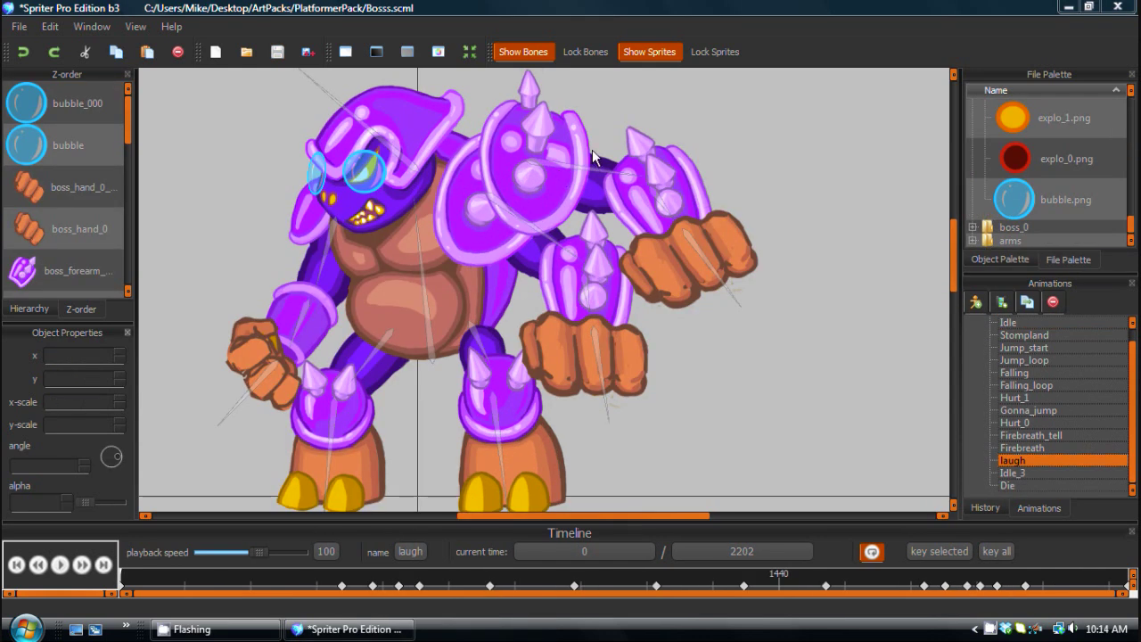
pyautogui.click(721, 241)
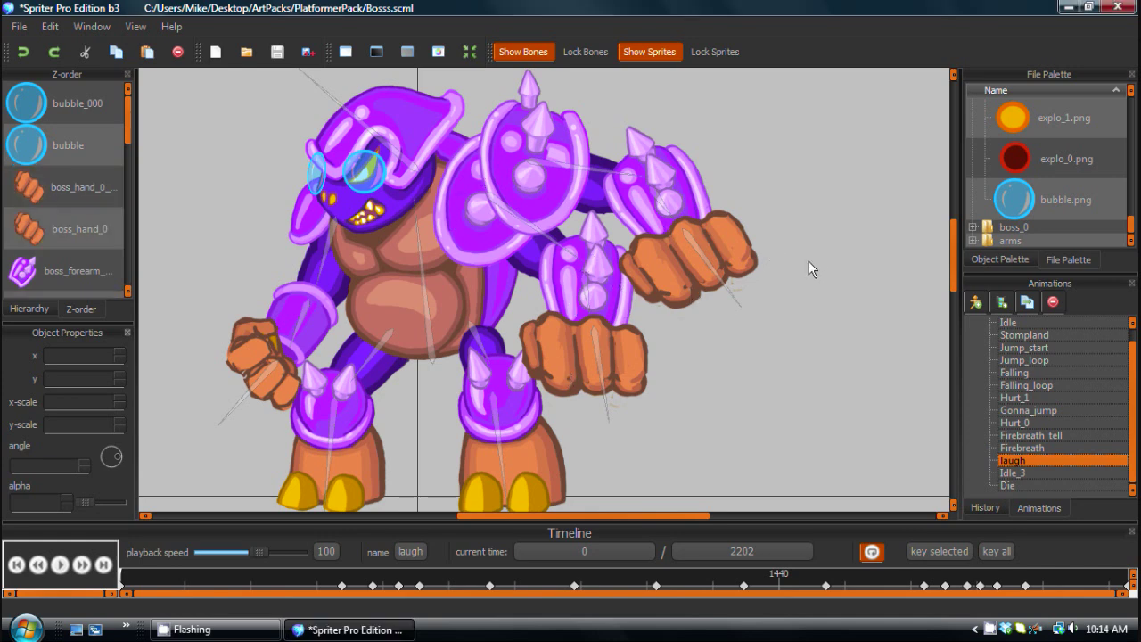
pyautogui.press('Right')
pyautogui.press('Left')
pyautogui.click(532, 110)
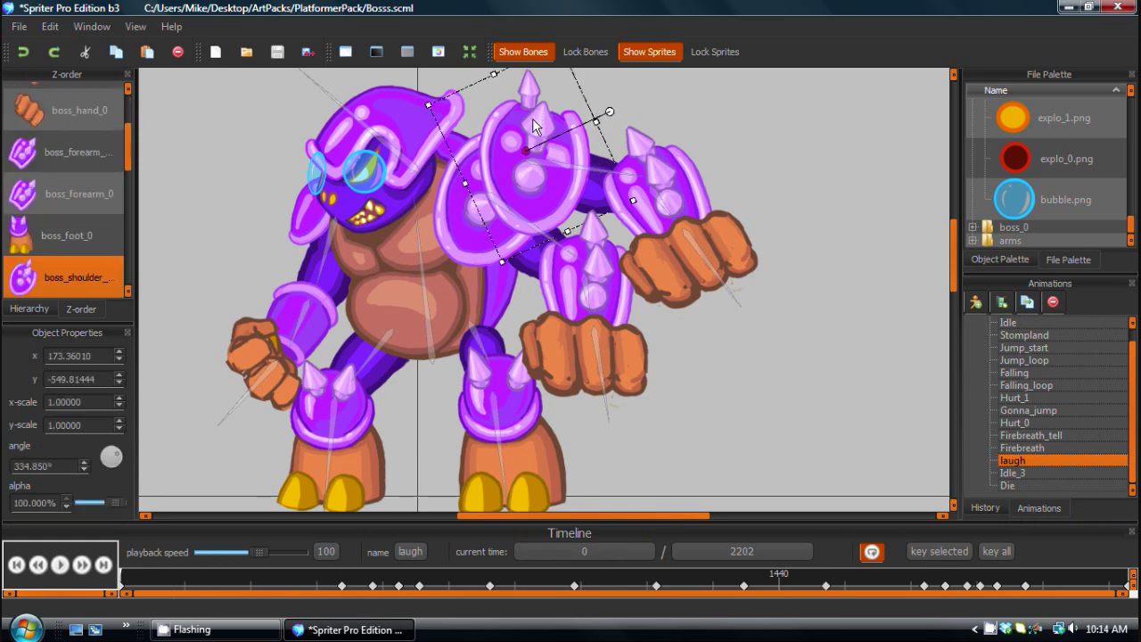
pyautogui.press('Delete')
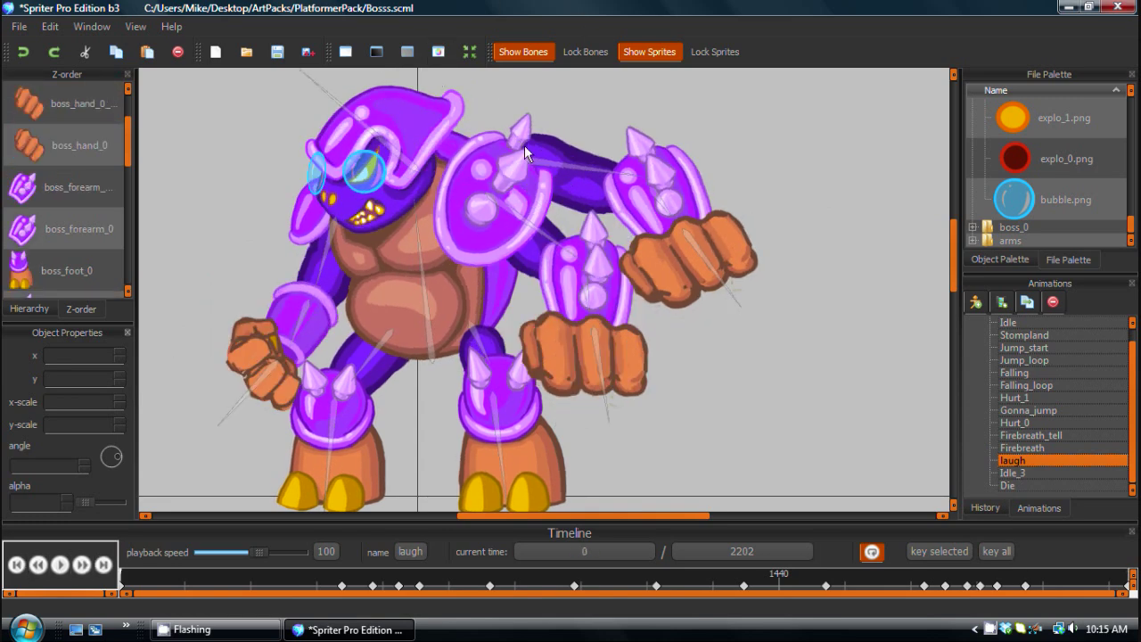
# Delete the extra arm's upper bone from the laugh animation together with its child bones, forearm and hand sprites
pyautogui.click(571, 202)
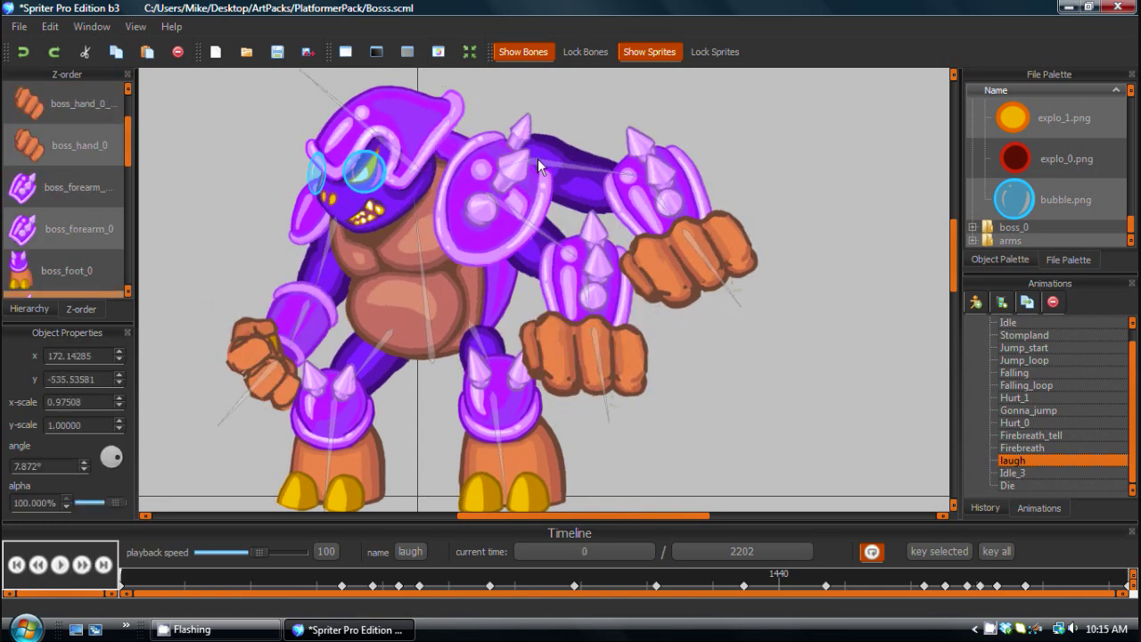
pyautogui.click(609, 209)
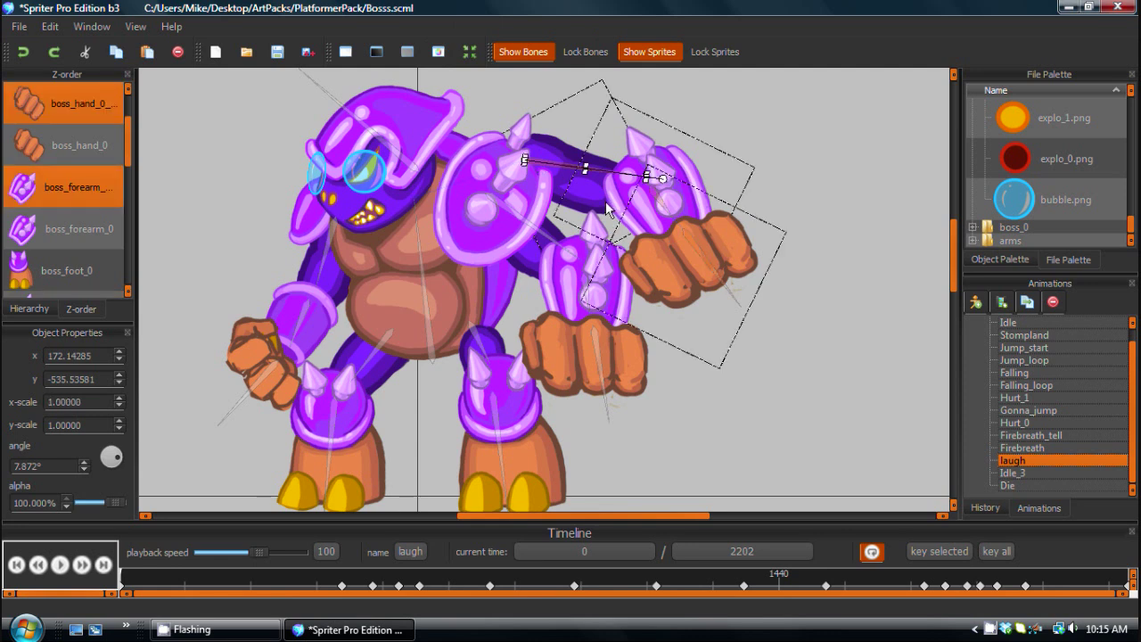
pyautogui.press('Delete')
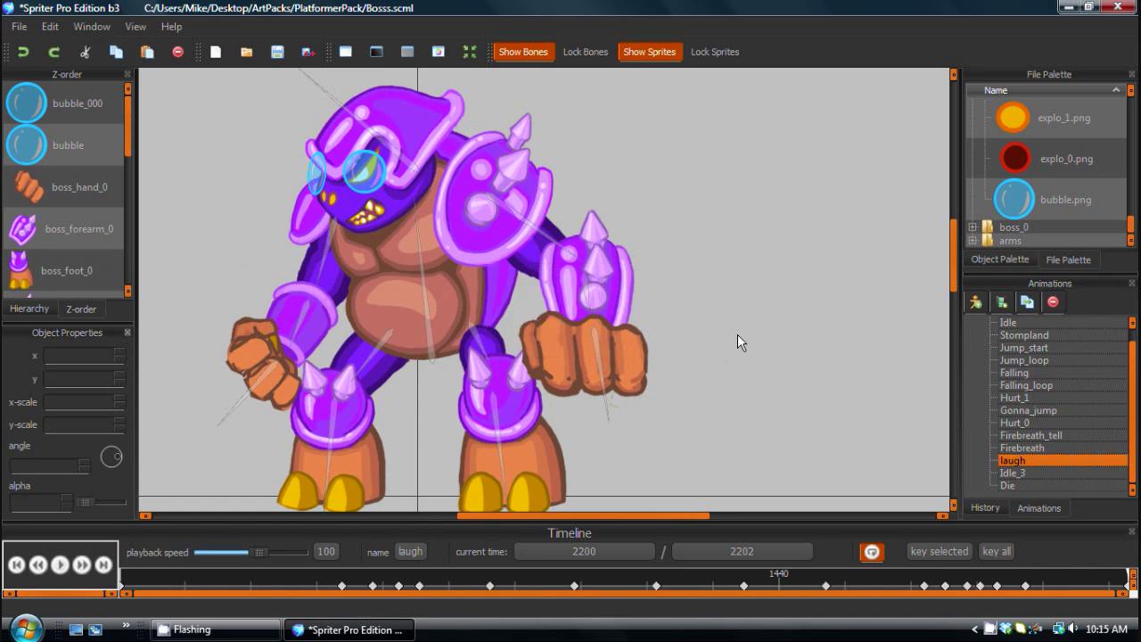
# Play back the laugh animation and step through its opening keys to check the removal of the extra arm
pyautogui.click(61, 564)
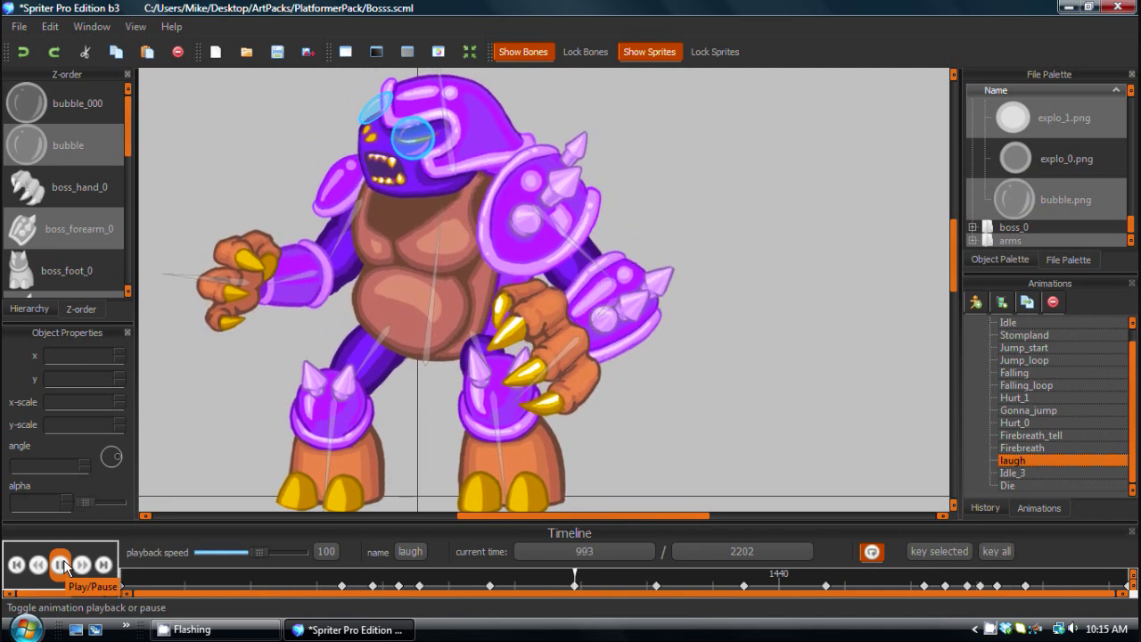
pyautogui.click(60, 564)
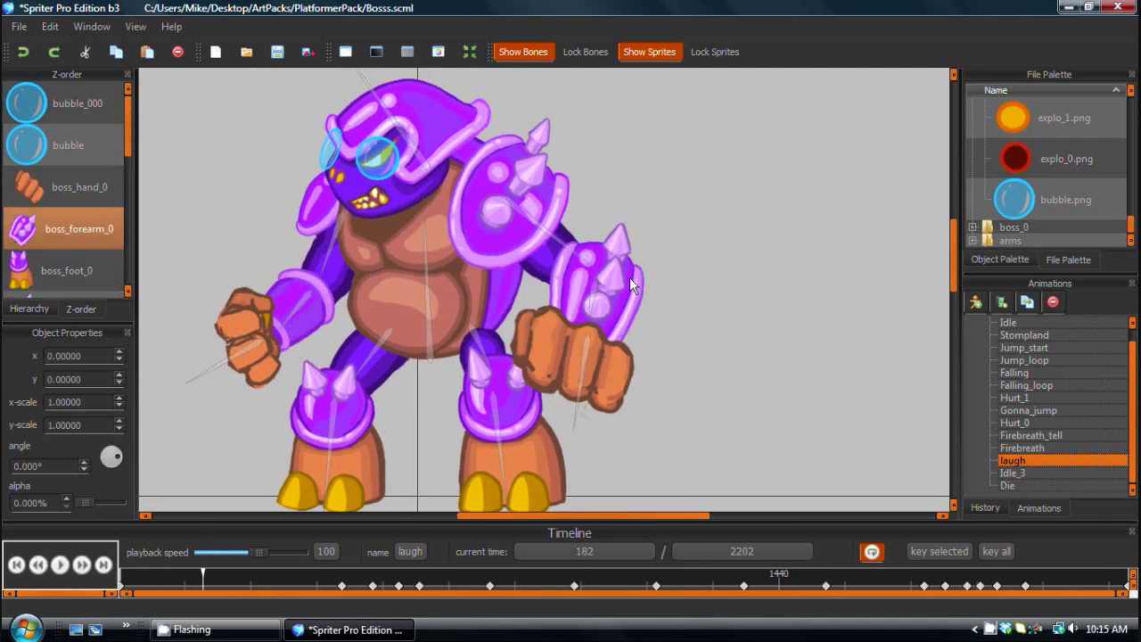
pyautogui.press(',')
pyautogui.press('.')
pyautogui.press('.')
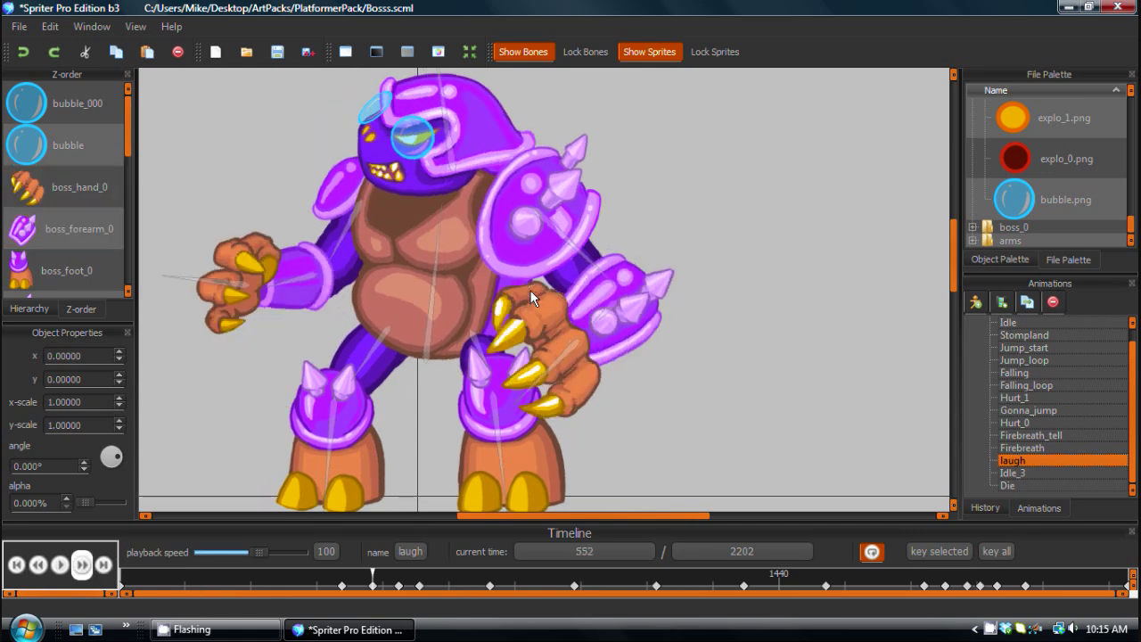
pyautogui.press(',')
pyautogui.press(',')
pyautogui.press(',')
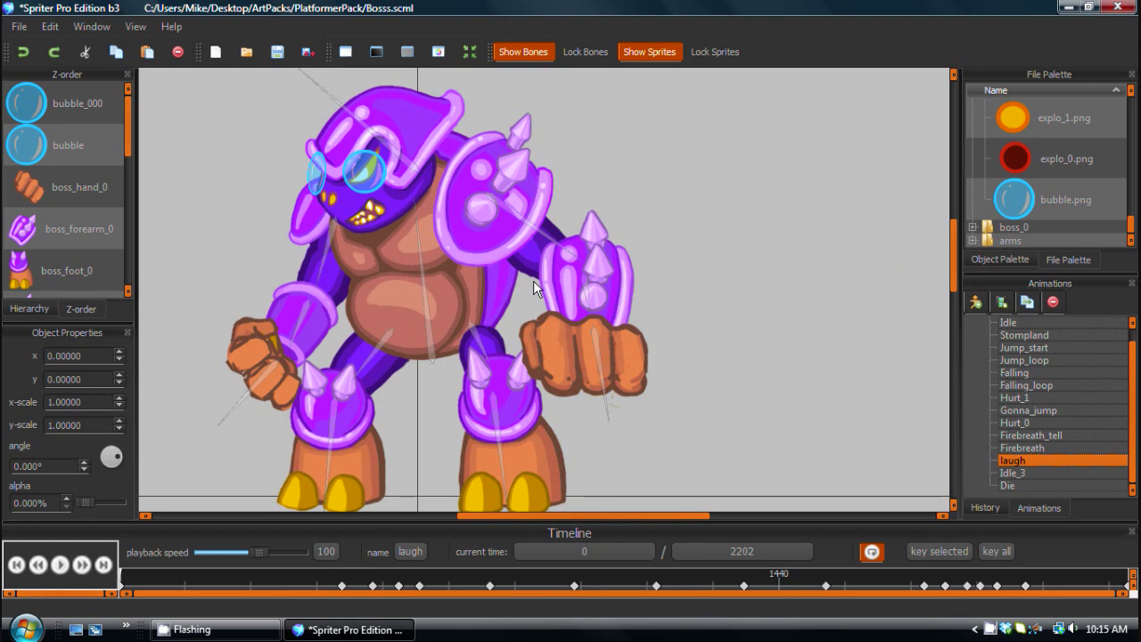
pyautogui.press(',')
pyautogui.press(',')
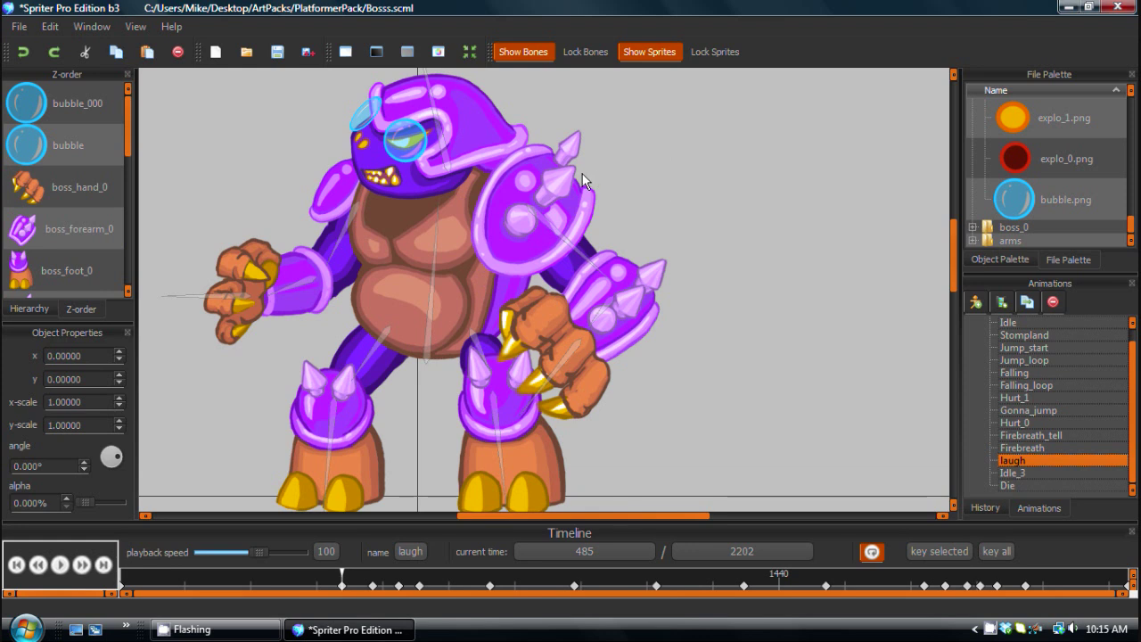
pyautogui.press(',')
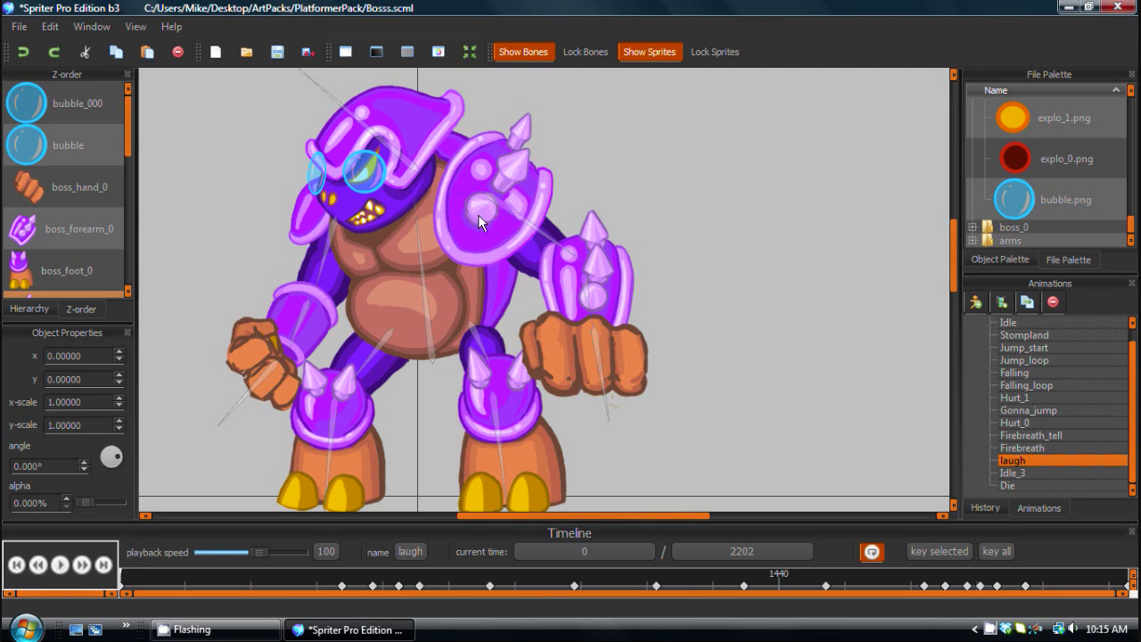
# Move back and forth between the laugh animation's keys at 0 and 485 to compare the arm and hand poses
pyautogui.press('Right')
pyautogui.press('Left')
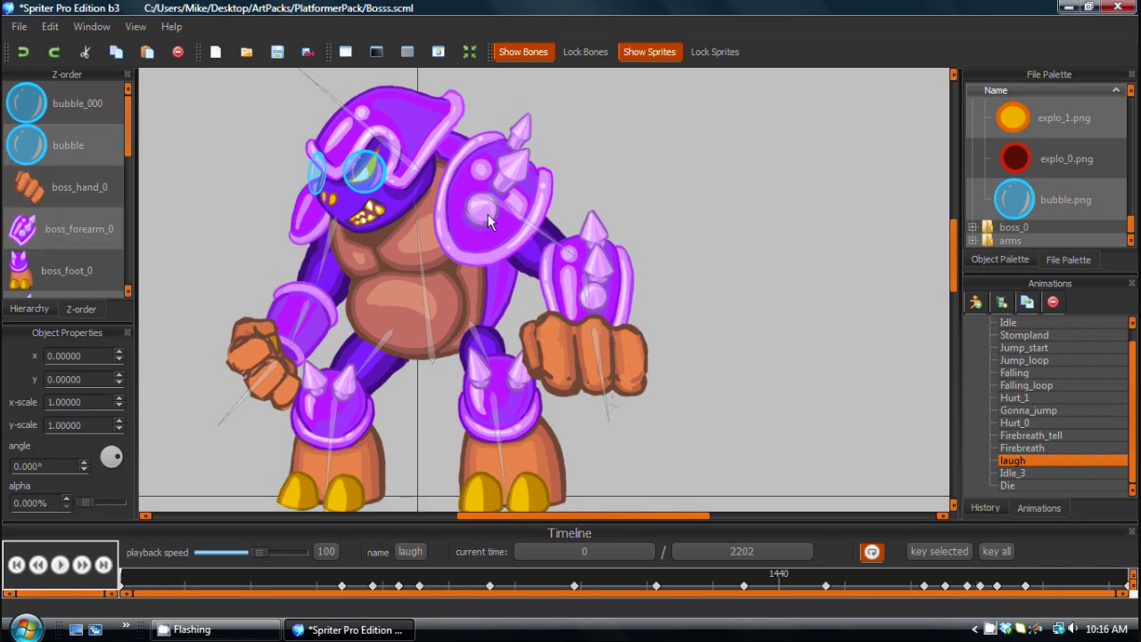
pyautogui.press('Right')
pyautogui.press('Left')
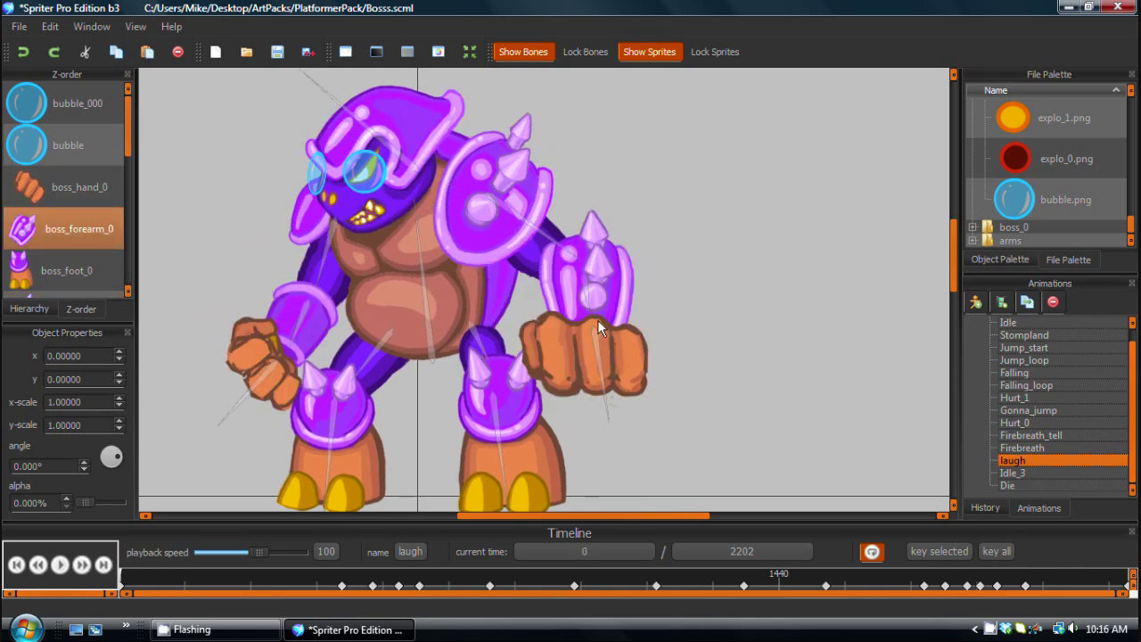
pyautogui.press('Right')
pyautogui.press('Left')
pyautogui.press('Right')
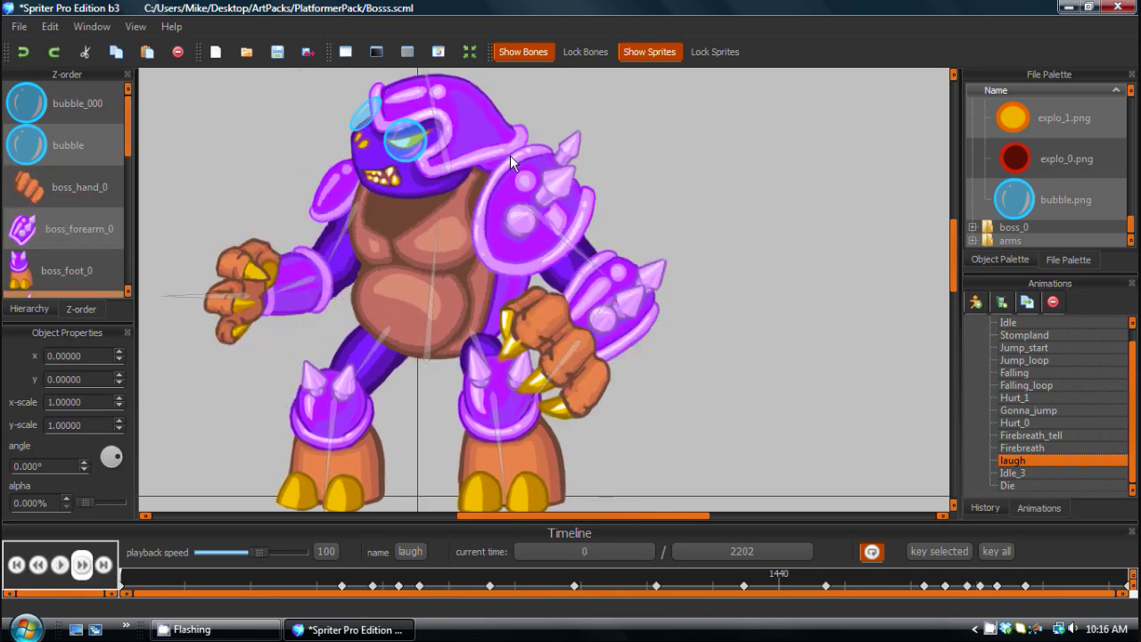
pyautogui.press('Right')
pyautogui.press('Left')
pyautogui.press('Left')
pyautogui.press('Left')
pyautogui.press('Right')
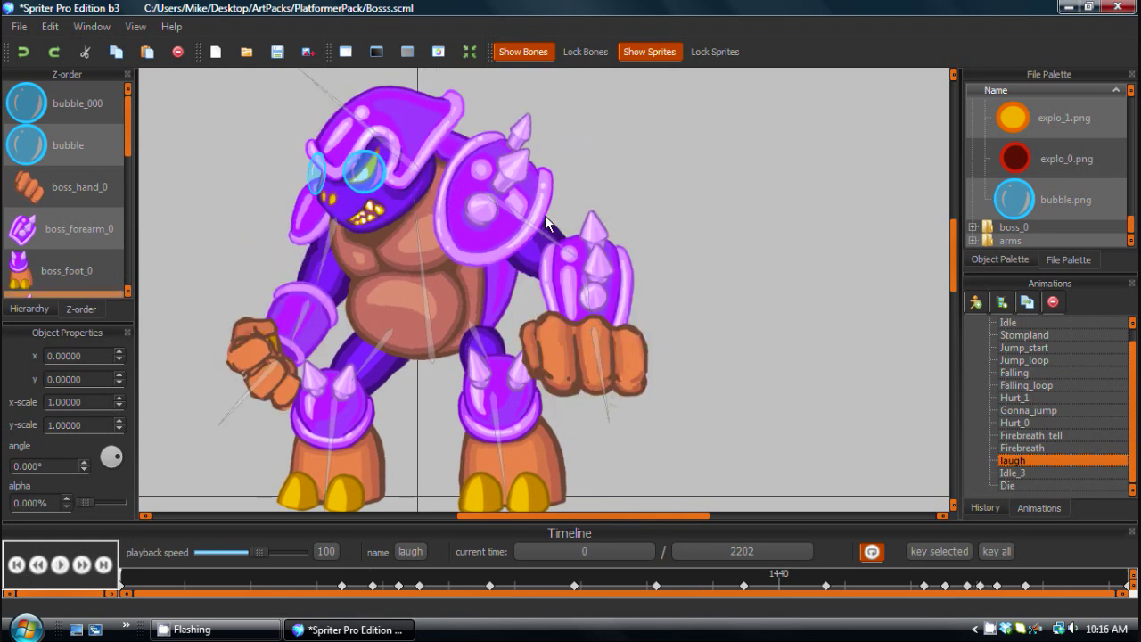
pyautogui.press('Right')
pyautogui.press('Left')
pyautogui.press('.')
pyautogui.press(',')
pyautogui.press('.')
pyautogui.hotkey('ctrl', 'Left')
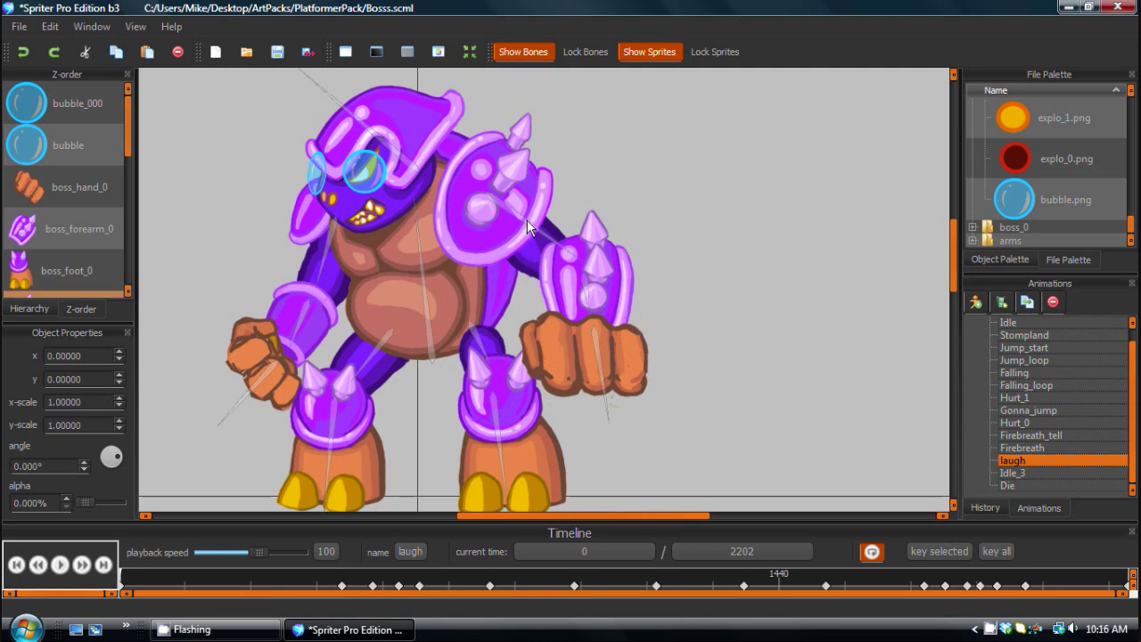
# Step forward to the laugh animation's key at 808 and inspect the remaining arm's upper bone
pyautogui.hotkey('ctrl', 'Right')
pyautogui.hotkey('ctrl', 'Right')
pyautogui.hotkey('ctrl', 'Right')
pyautogui.hotkey('ctrl', 'Right')
pyautogui.hotkey('ctrl', 'Right')
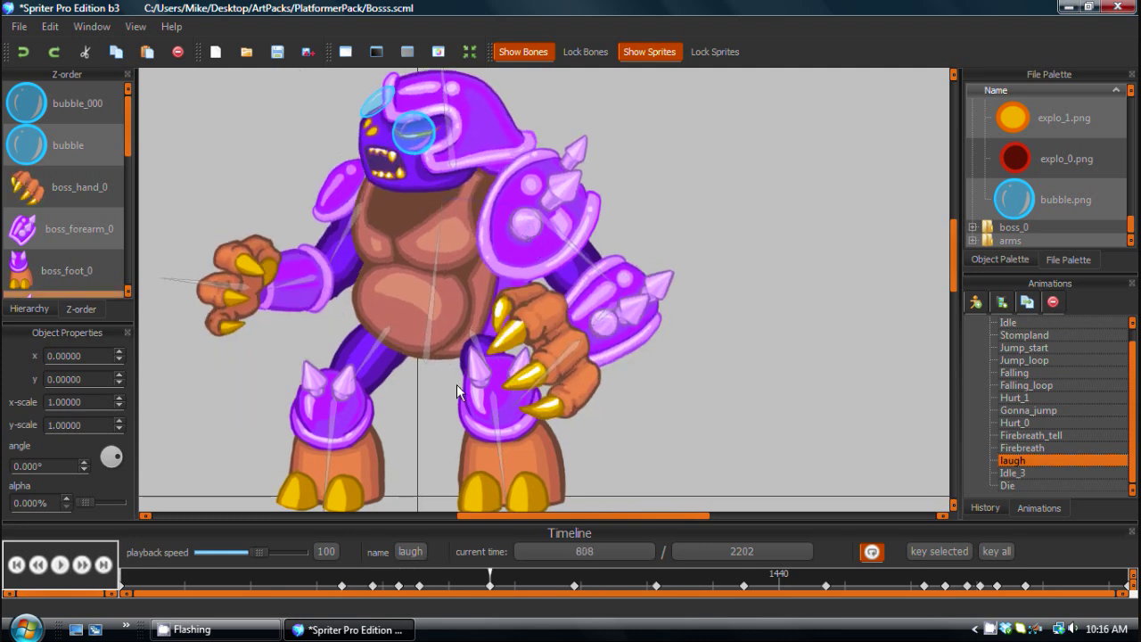
pyautogui.click(597, 281)
pyautogui.click(557, 236)
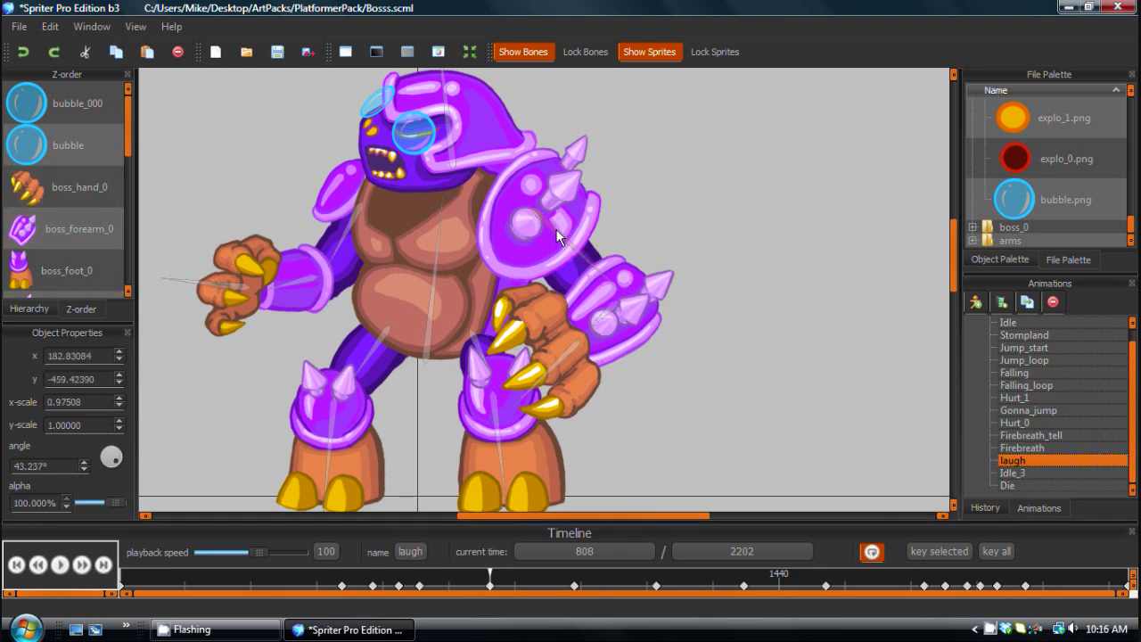
pyautogui.click(635, 242)
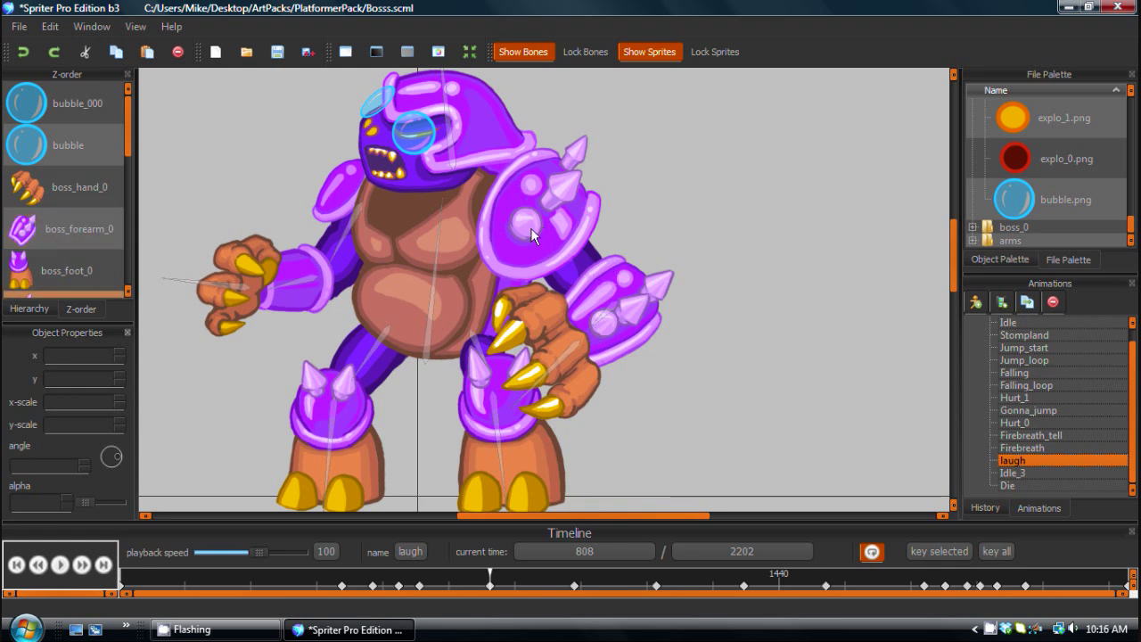
pyautogui.moveTo(443, 577)
pyautogui.mouseDown()
pyautogui.moveTo(280, 577)
pyautogui.moveTo(583, 578)
pyautogui.moveTo(432, 570)
pyautogui.moveTo(573, 564)
pyautogui.moveTo(452, 565)
pyautogui.mouseUp()
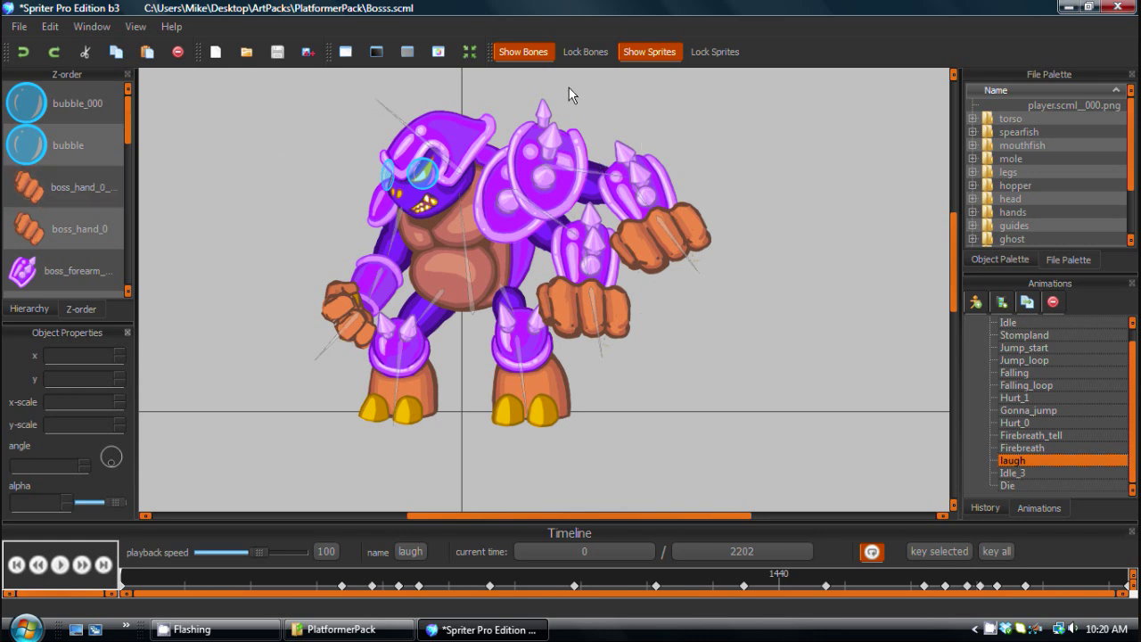
# Step through the laugh animation's keys between 808 and 1171 to compare the arm and head poses
pyautogui.click(489, 585)
pyautogui.press('Right')
pyautogui.press('Right')
pyautogui.press('Right')
pyautogui.press('Right')
pyautogui.press('Right')
pyautogui.press('Right')
pyautogui.press('Right')
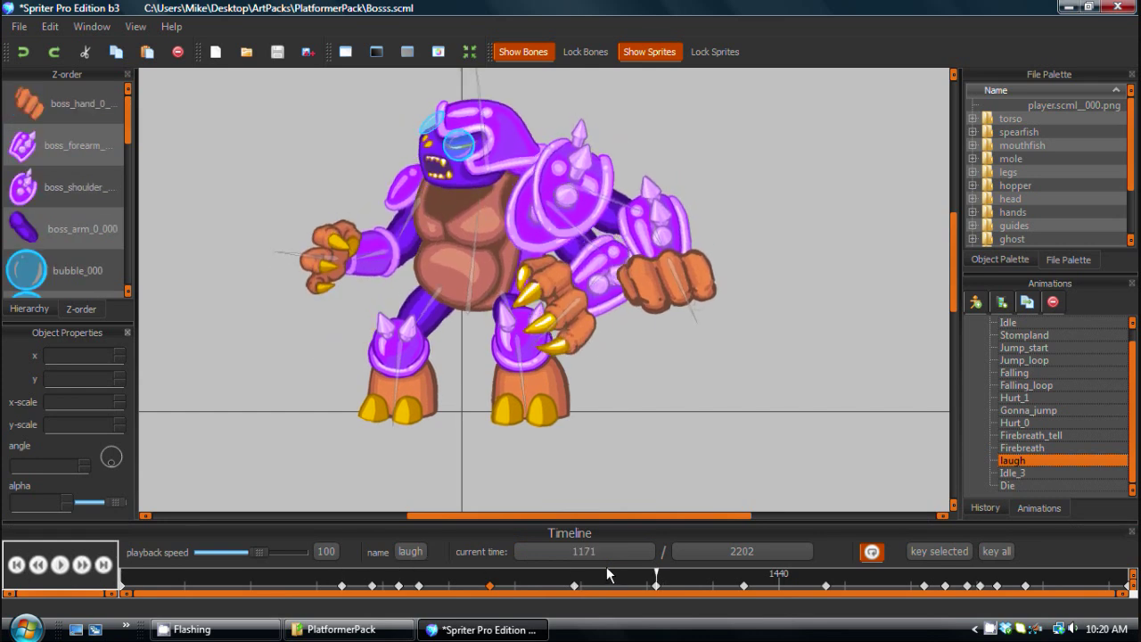
pyautogui.press('Left')
pyautogui.press('Right')
pyautogui.press('Left')
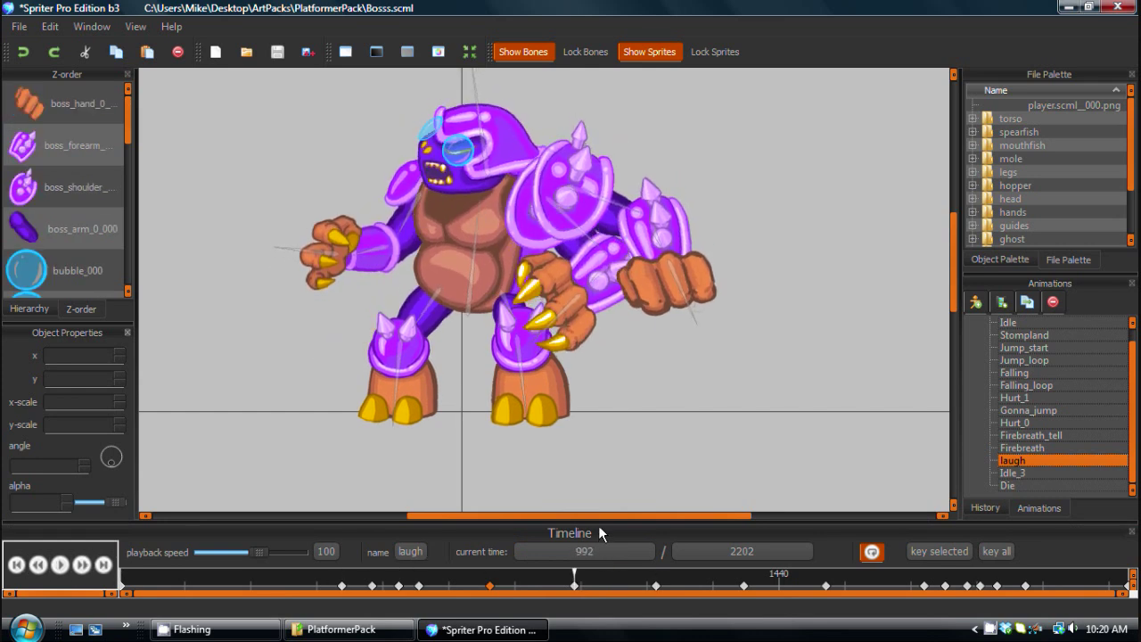
# Examine the laugh animation's individual sprite timelines, checking boss_head_0's key at 609 and the torso and foot keys at 808
pyautogui.moveTo(598, 526); pyautogui.dragTo(590, 261)
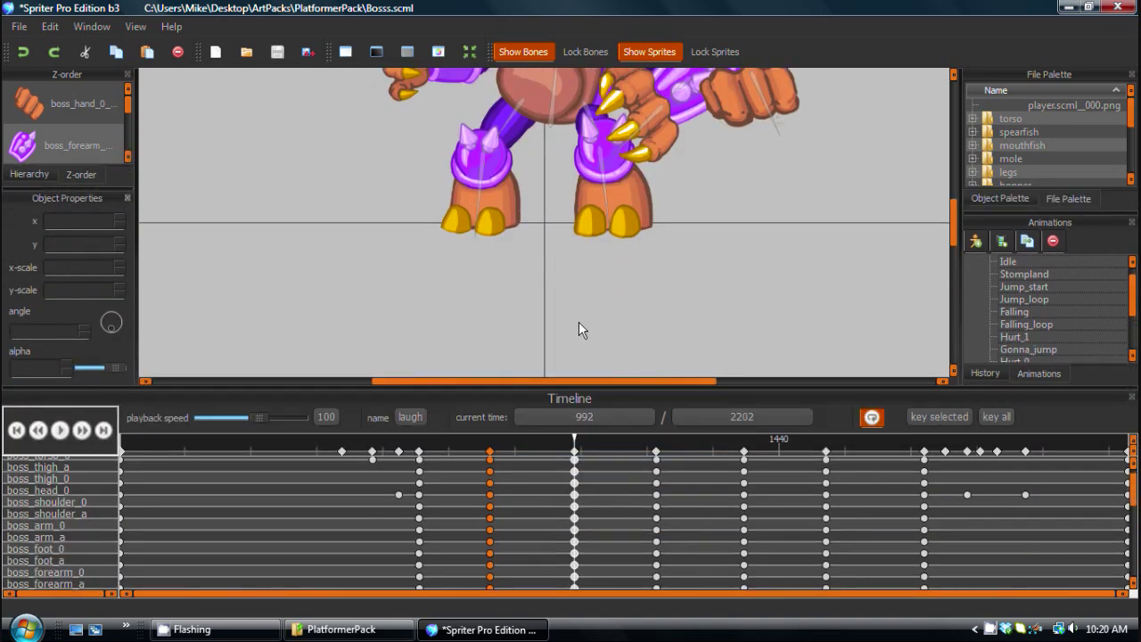
pyautogui.click(400, 495)
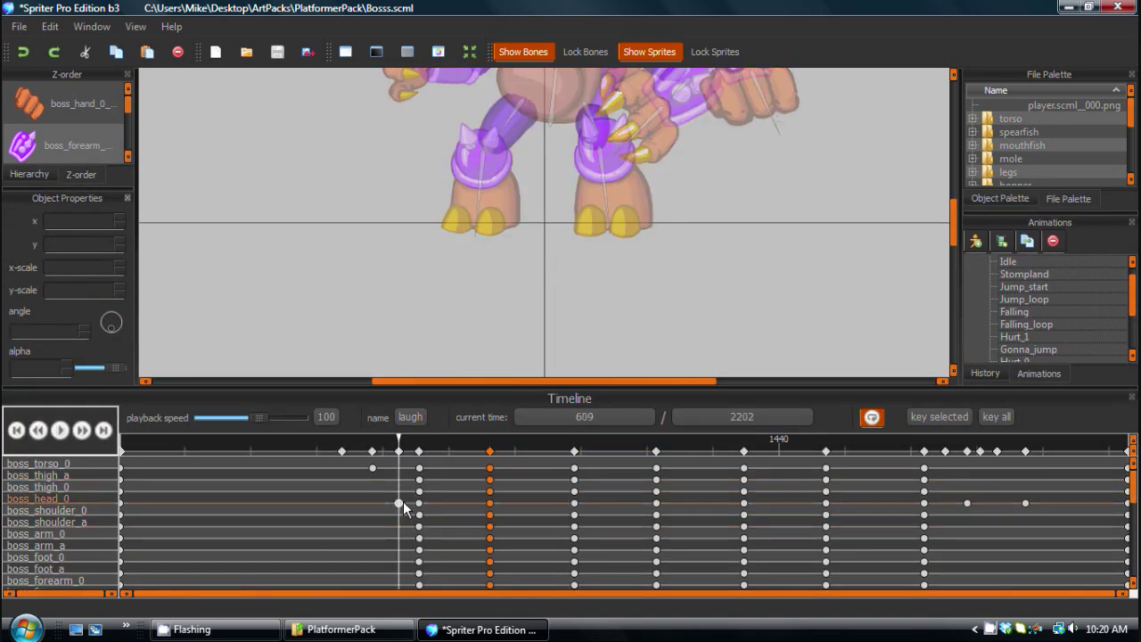
pyautogui.click(400, 506)
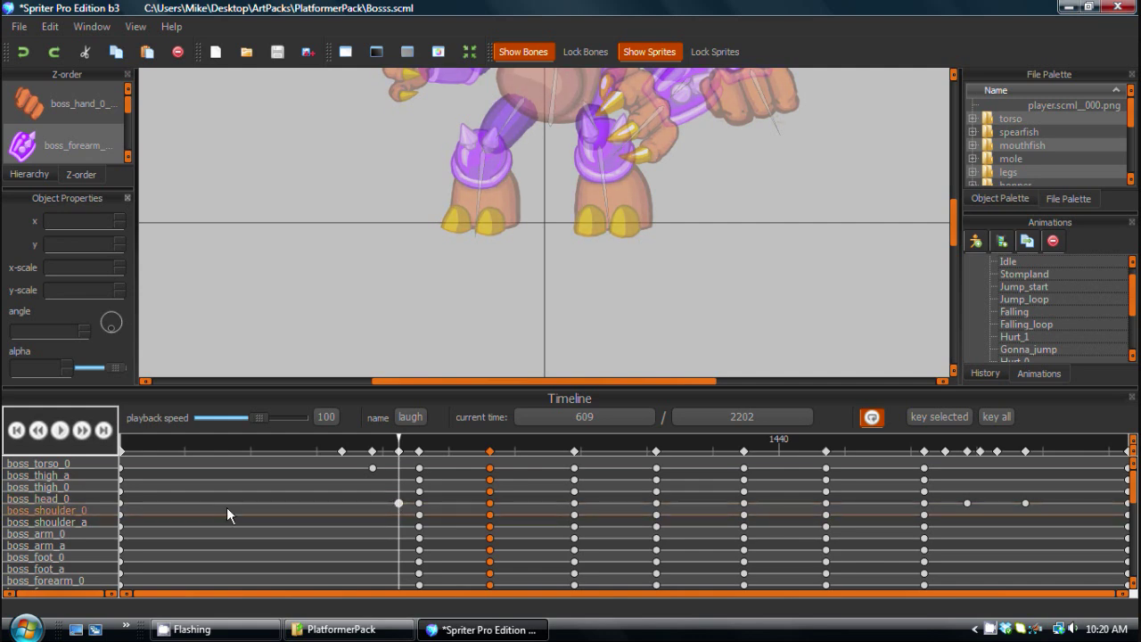
pyautogui.click(395, 501)
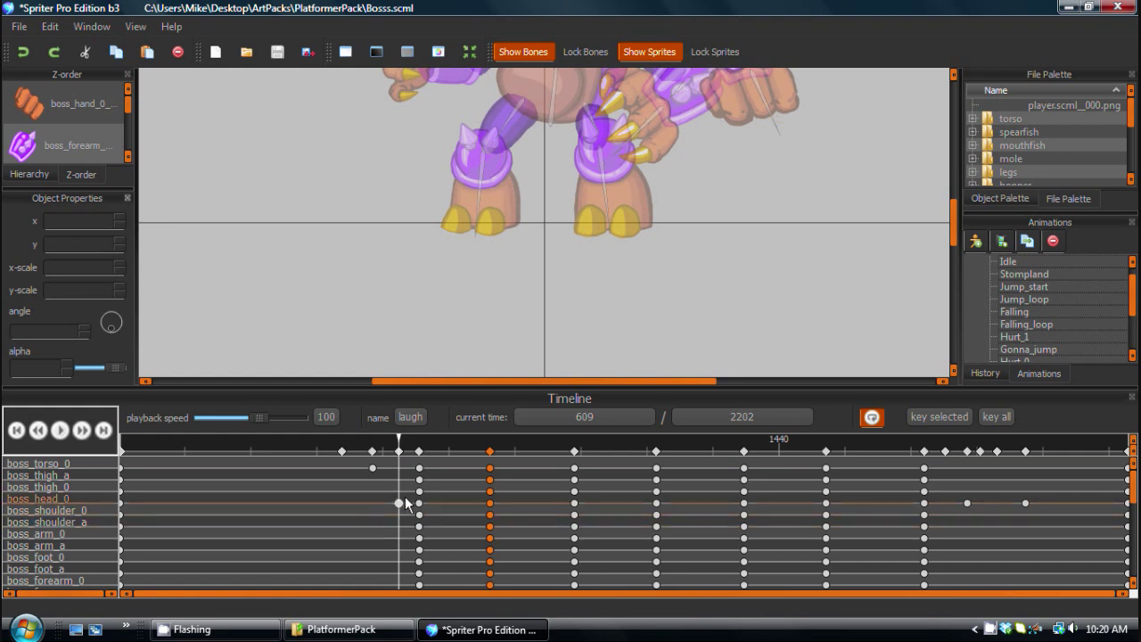
pyautogui.press('Right')
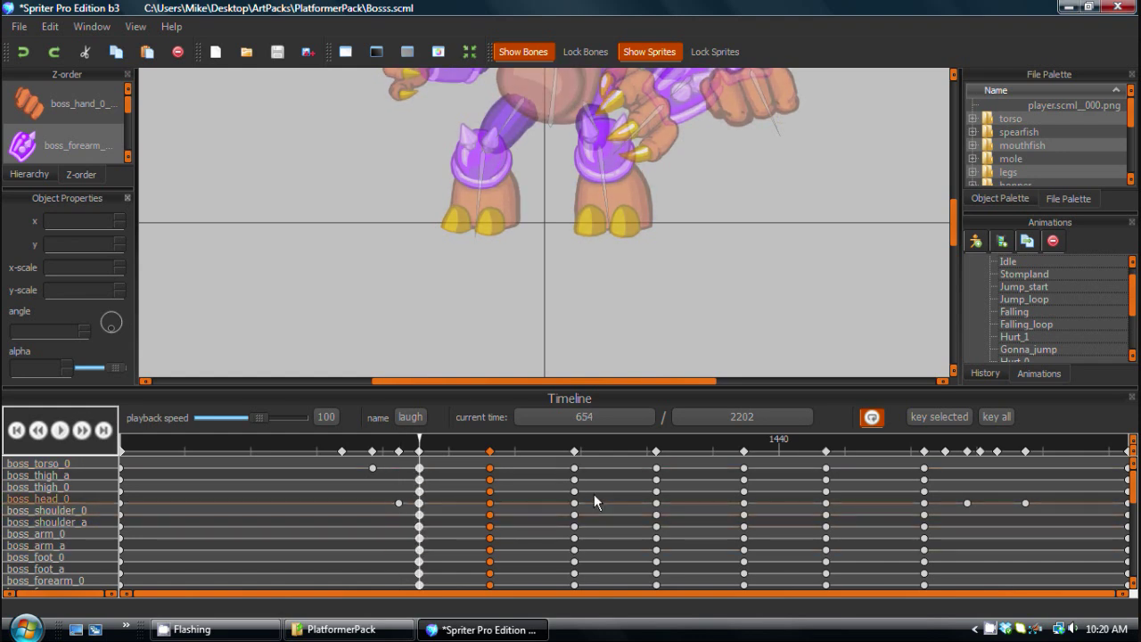
pyautogui.click(493, 465)
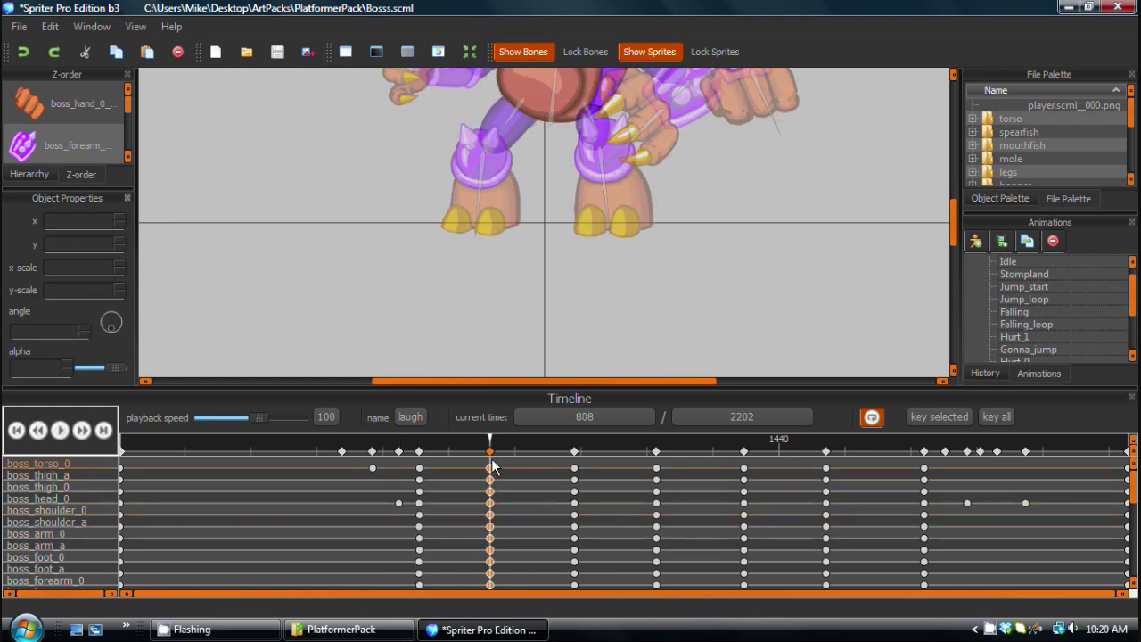
pyautogui.click(490, 572)
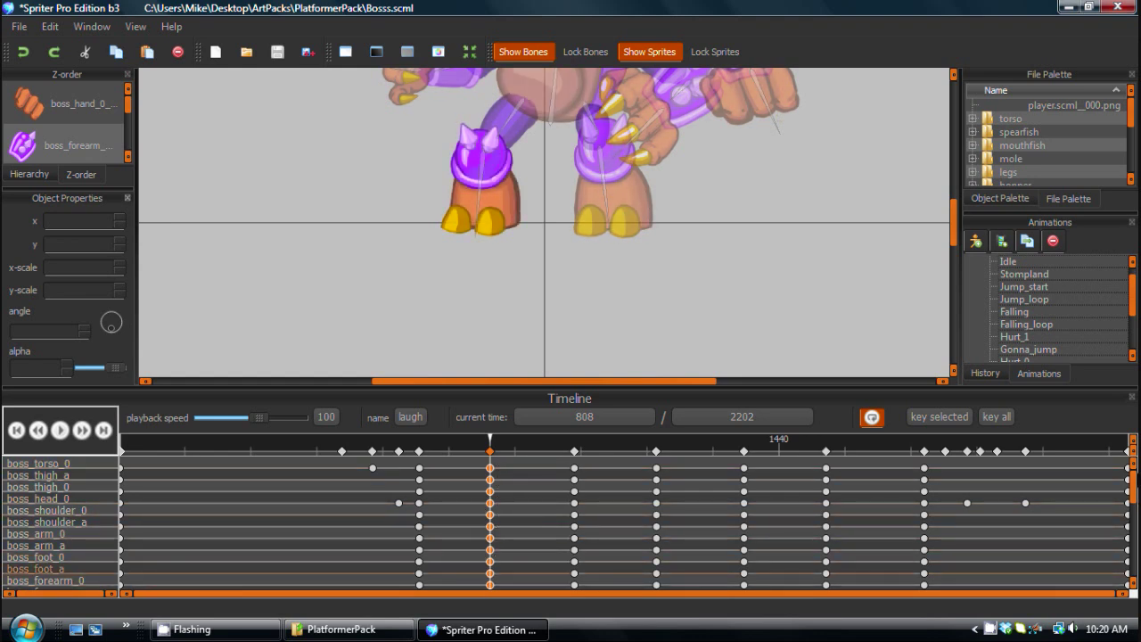
pyautogui.moveTo(1133, 481); pyautogui.dragTo(1136, 441)
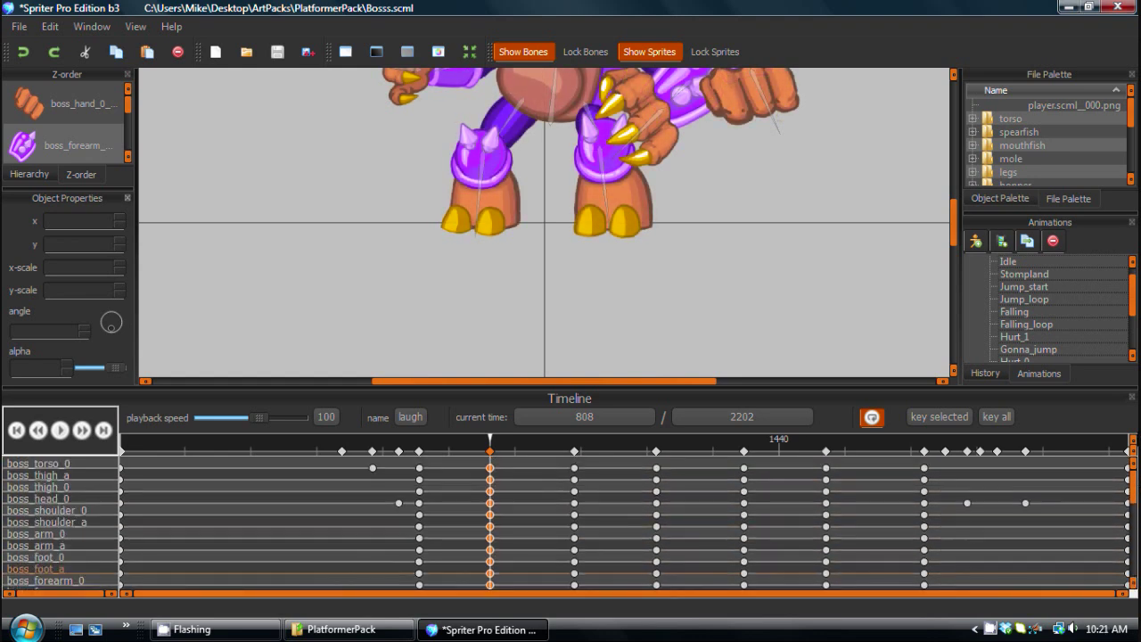
pyautogui.moveTo(709, 388); pyautogui.dragTo(712, 548)
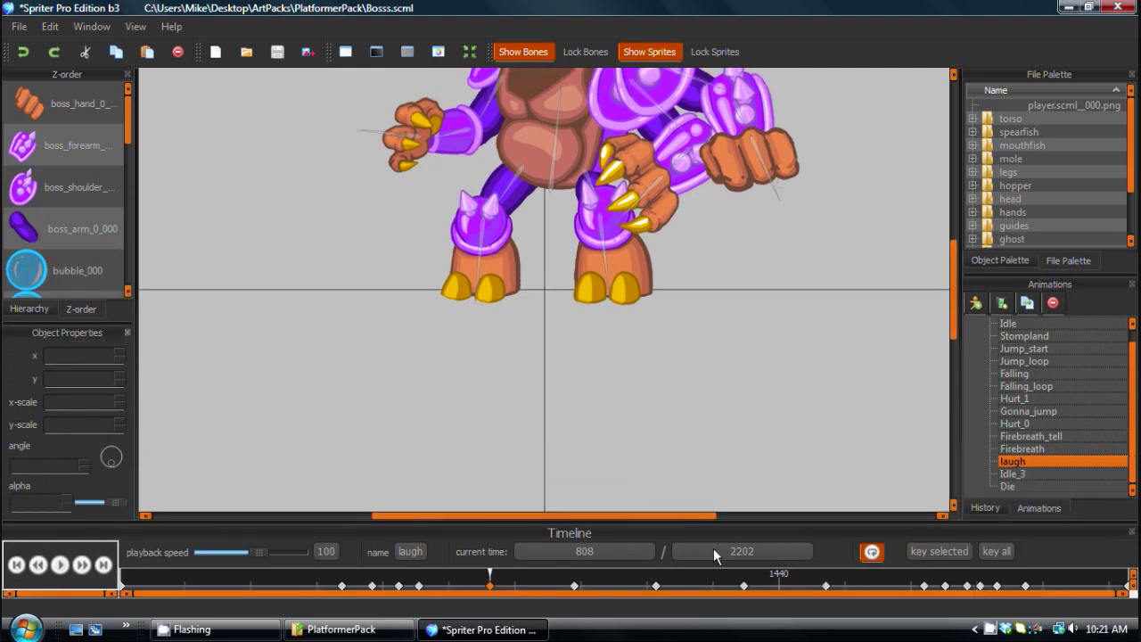
pyautogui.moveTo(952, 287); pyautogui.dragTo(950, 253)
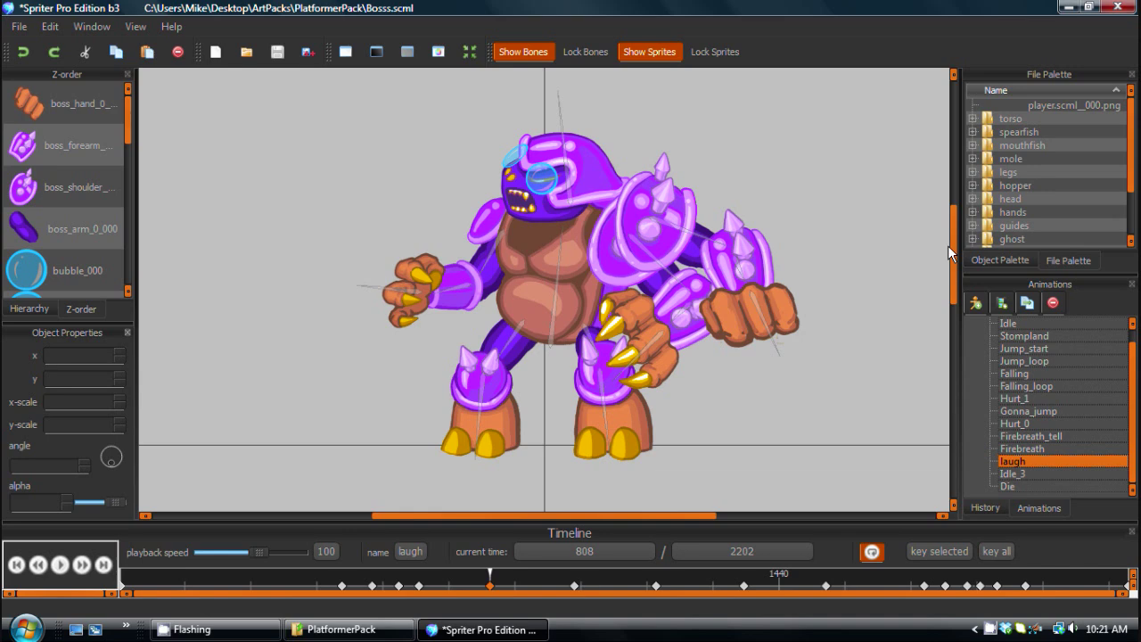
# Scrub the laugh animation to 352 and compare the boss's in-between pose with the keys on its individual sprite timelines
pyautogui.moveTo(439, 520); pyautogui.dragTo(463, 321)
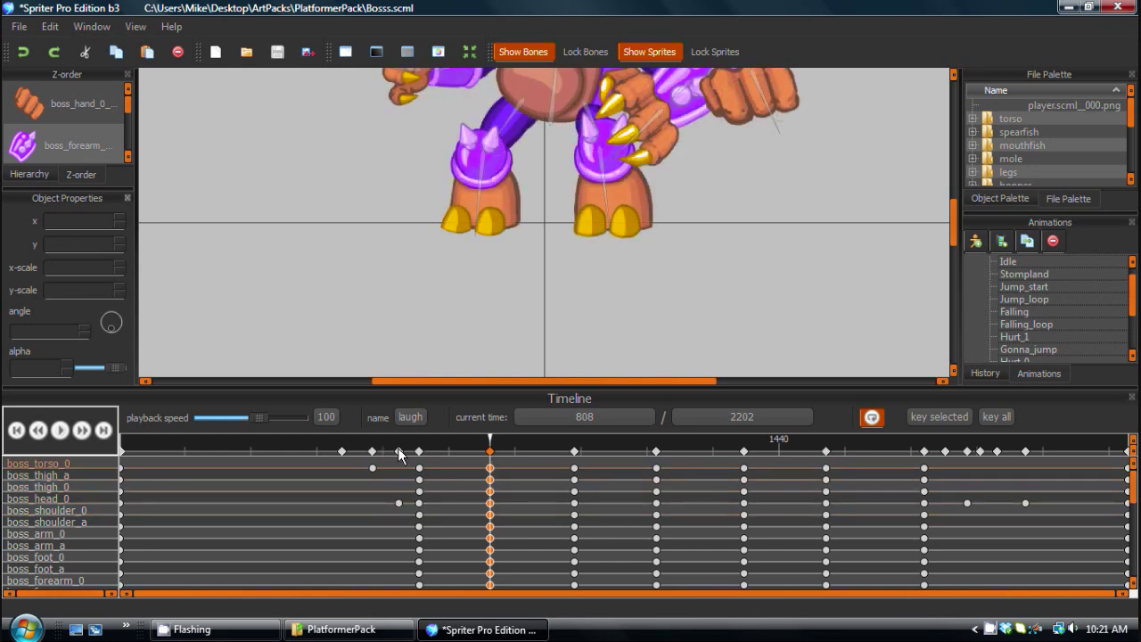
pyautogui.moveTo(346, 450); pyautogui.dragTo(275, 440)
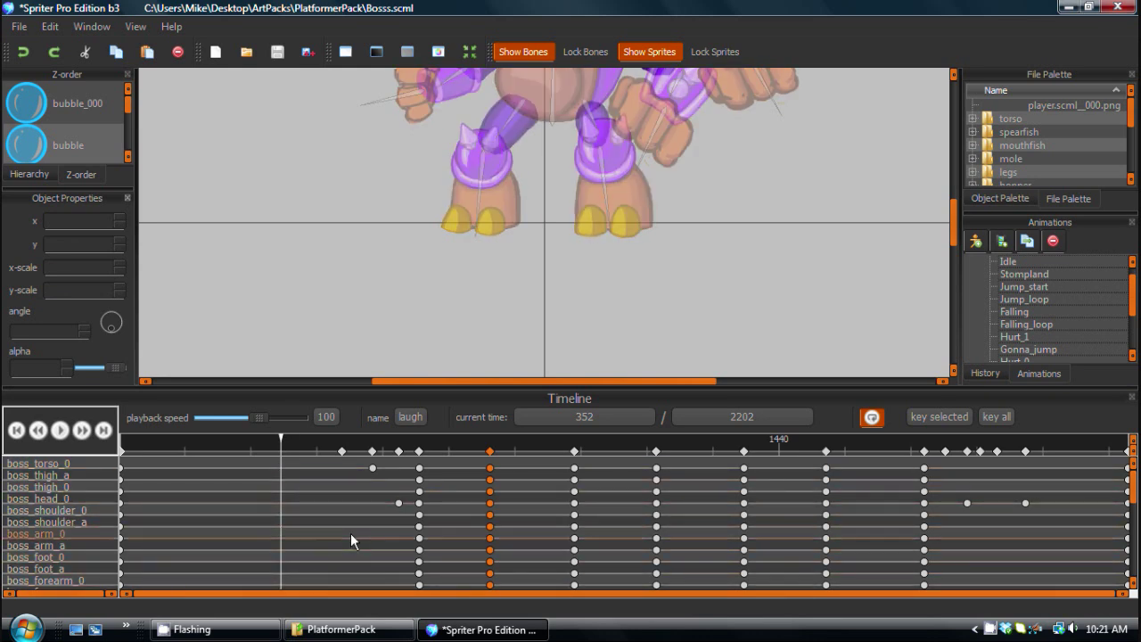
pyautogui.moveTo(955, 212); pyautogui.dragTo(953, 197)
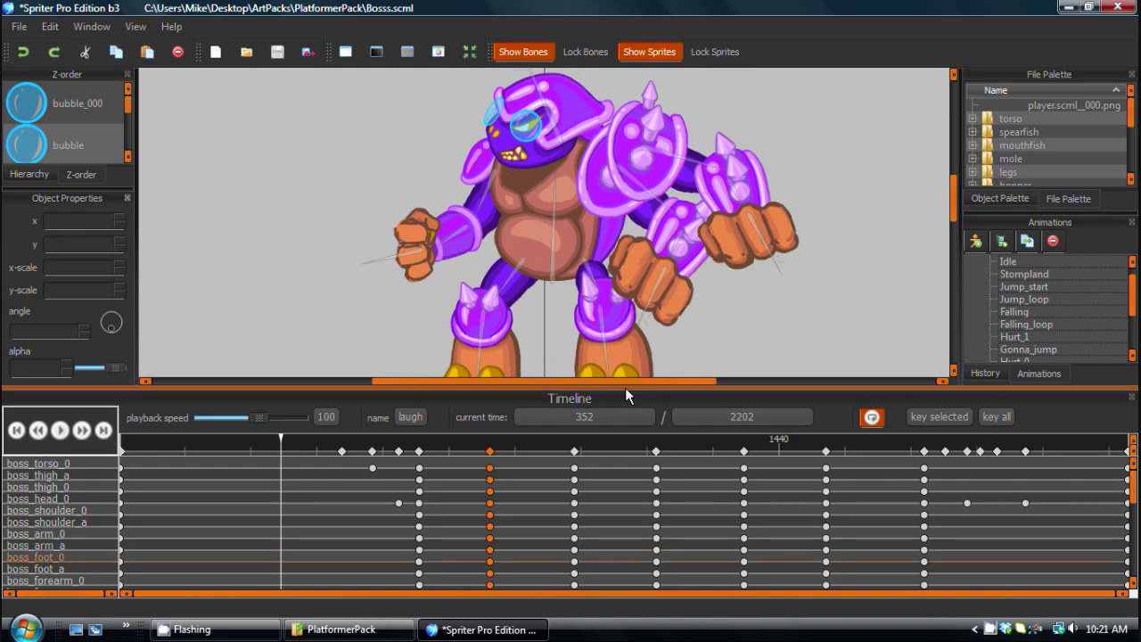
pyautogui.moveTo(627, 390); pyautogui.dragTo(635, 526)
pyautogui.moveTo(953, 285); pyautogui.dragTo(967, 254)
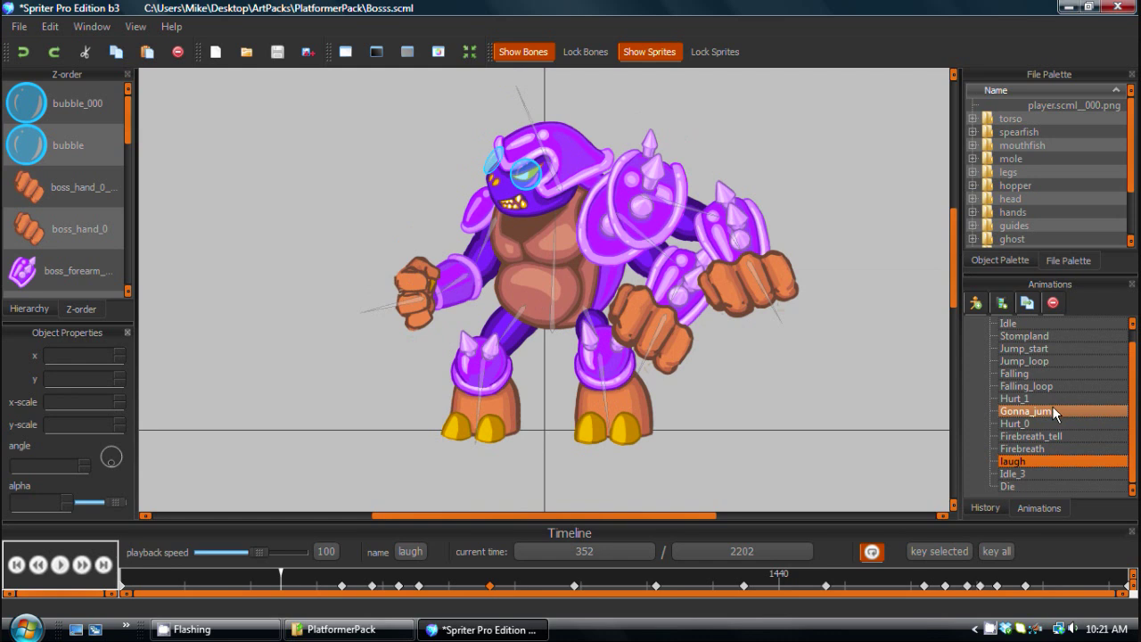
# Look through the Stompland, Idle, Jump_start, Falling and Hurt_1 animations
pyautogui.click(1021, 336)
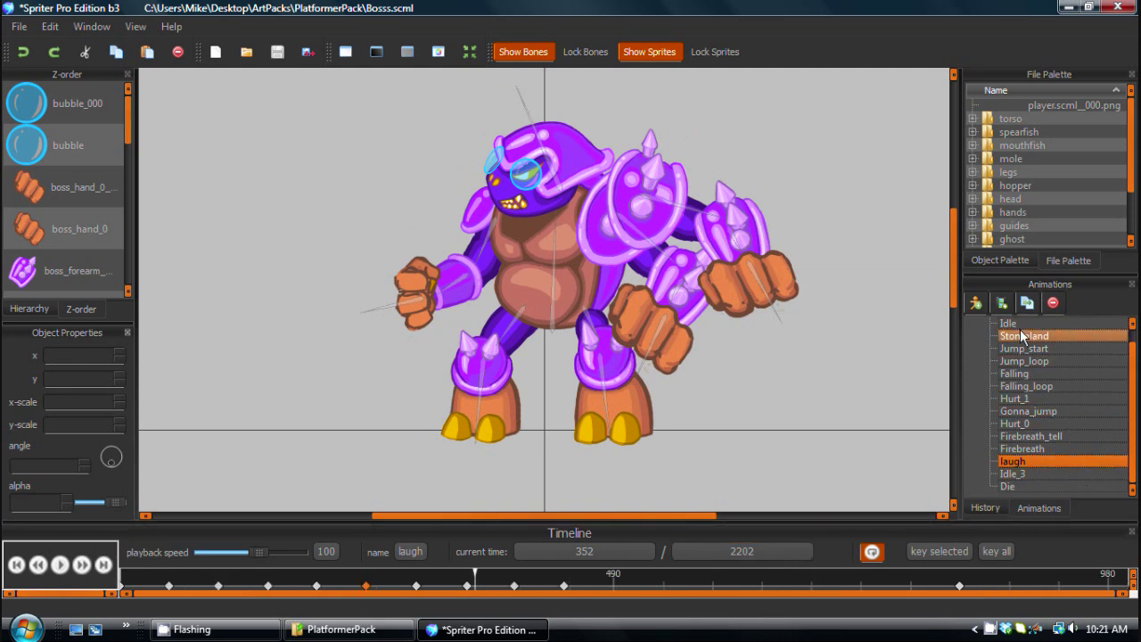
pyautogui.moveTo(1135, 356); pyautogui.dragTo(1137, 344)
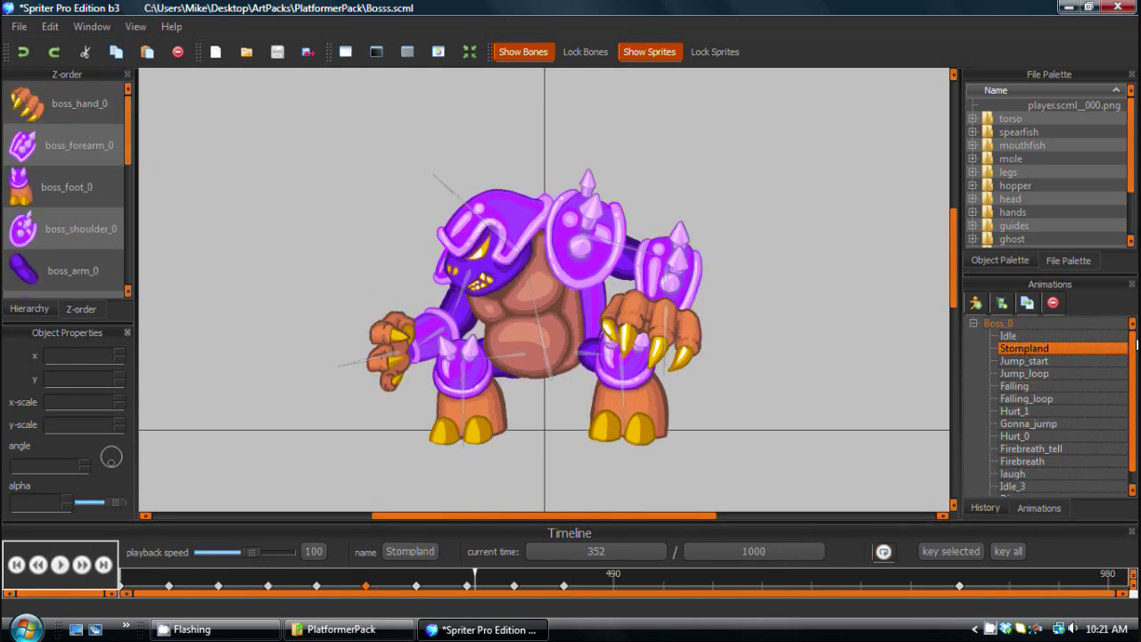
pyautogui.click(1014, 333)
pyautogui.click(1014, 362)
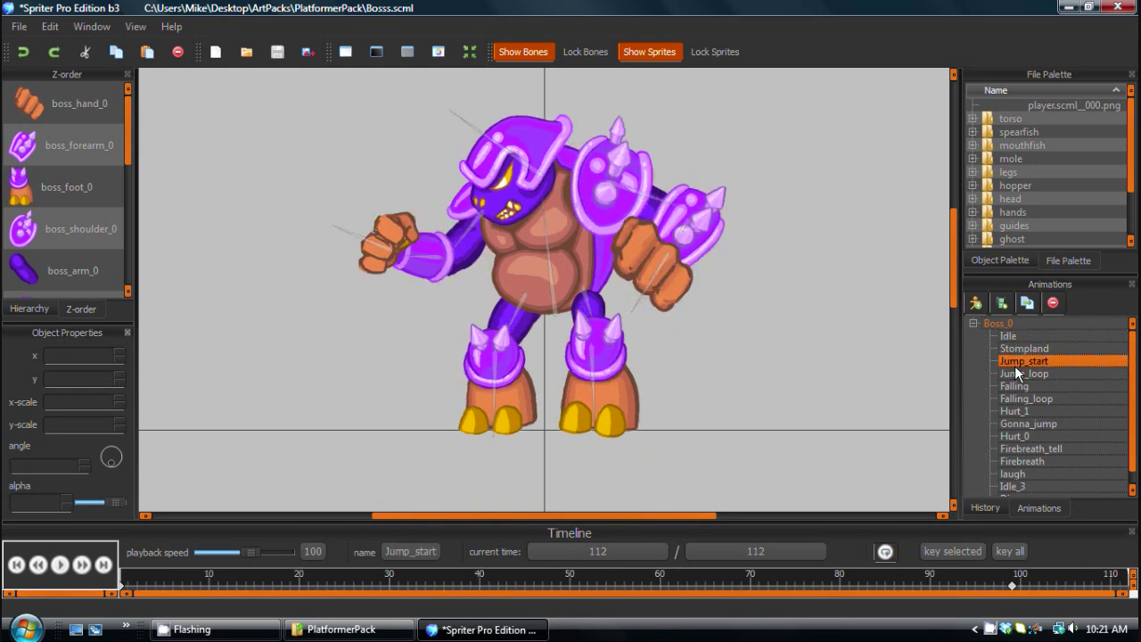
pyautogui.click(1027, 387)
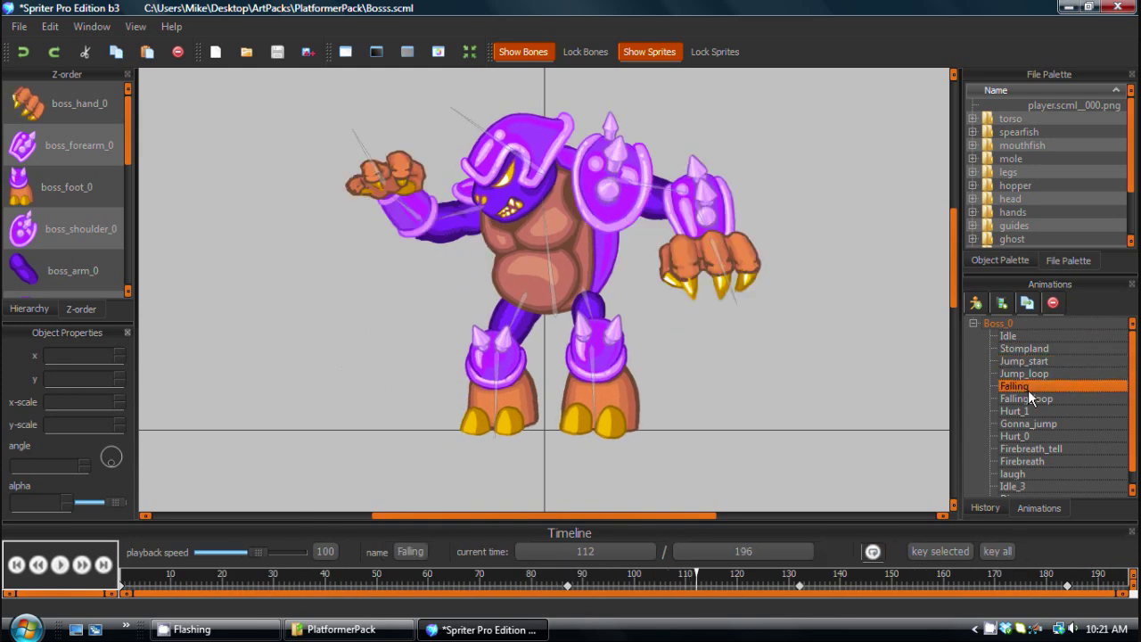
pyautogui.click(1017, 414)
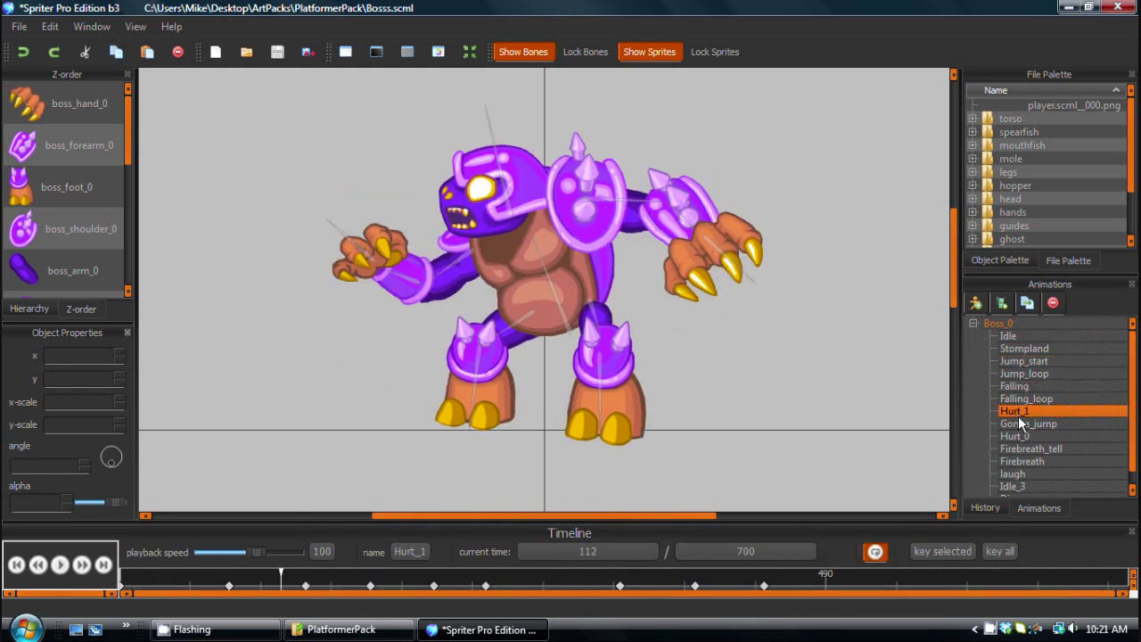
# Play back the Hurt_1 animation, stop it and go to its key at 219
pyautogui.moveTo(522, 574); pyautogui.dragTo(499, 579)
pyautogui.click(61, 566)
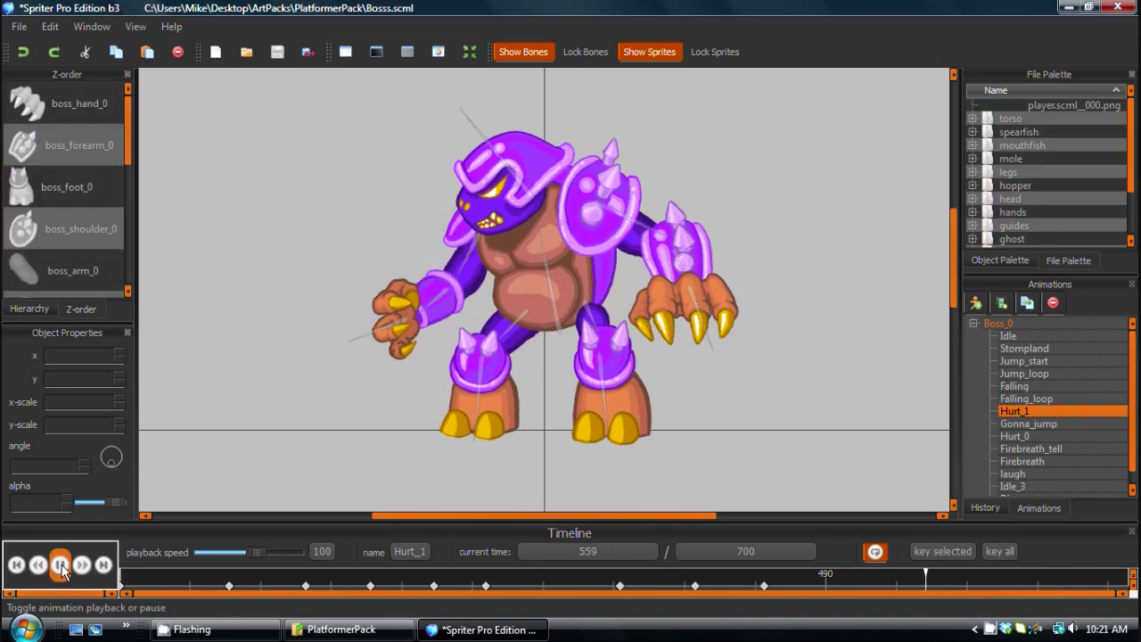
pyautogui.click(61, 566)
pyautogui.click(435, 579)
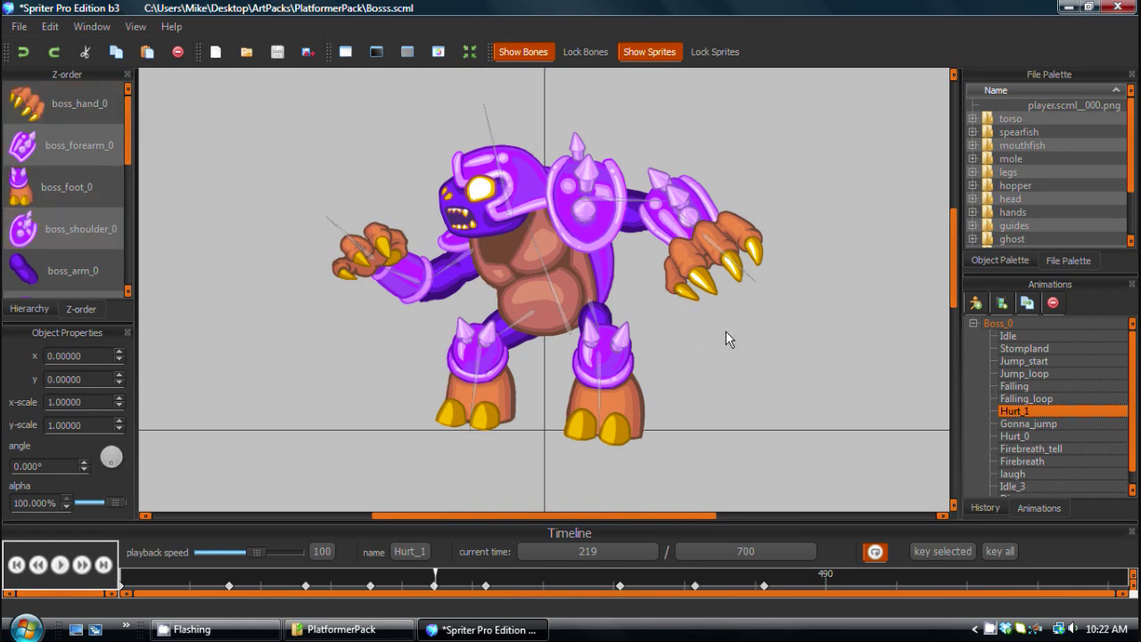
# Examine Hurt_1's individual sprite timelines and scrub to 199 to view the pose between the keys
pyautogui.moveTo(545, 522); pyautogui.dragTo(553, 417)
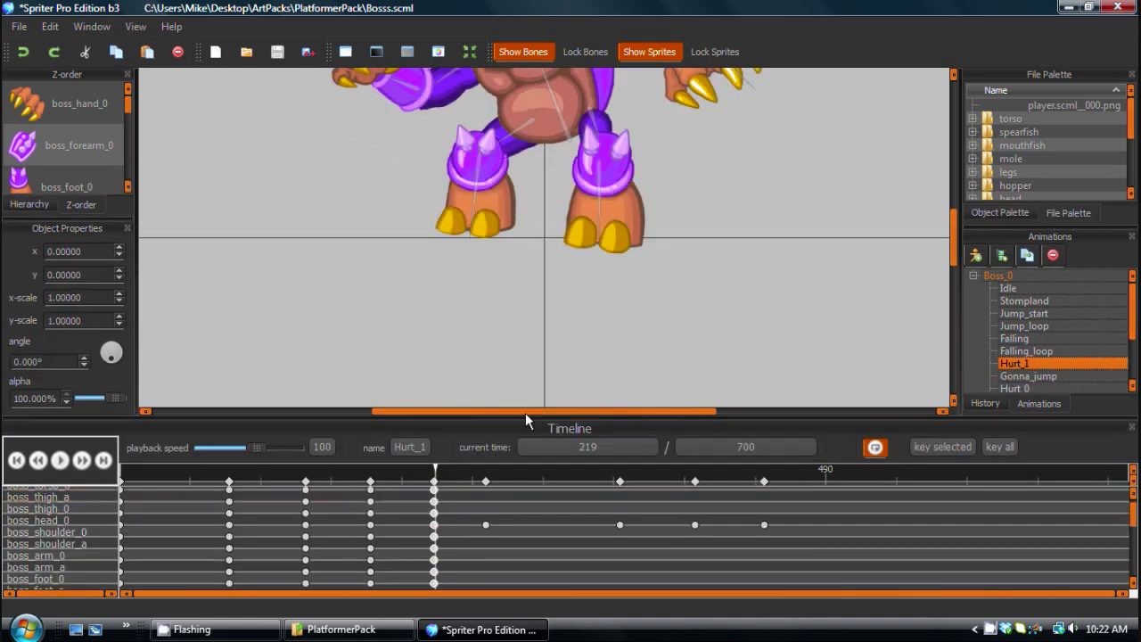
pyautogui.moveTo(417, 478)
pyautogui.mouseDown()
pyautogui.moveTo(354, 478)
pyautogui.moveTo(491, 466)
pyautogui.moveTo(392, 466)
pyautogui.moveTo(407, 469)
pyautogui.mouseUp()
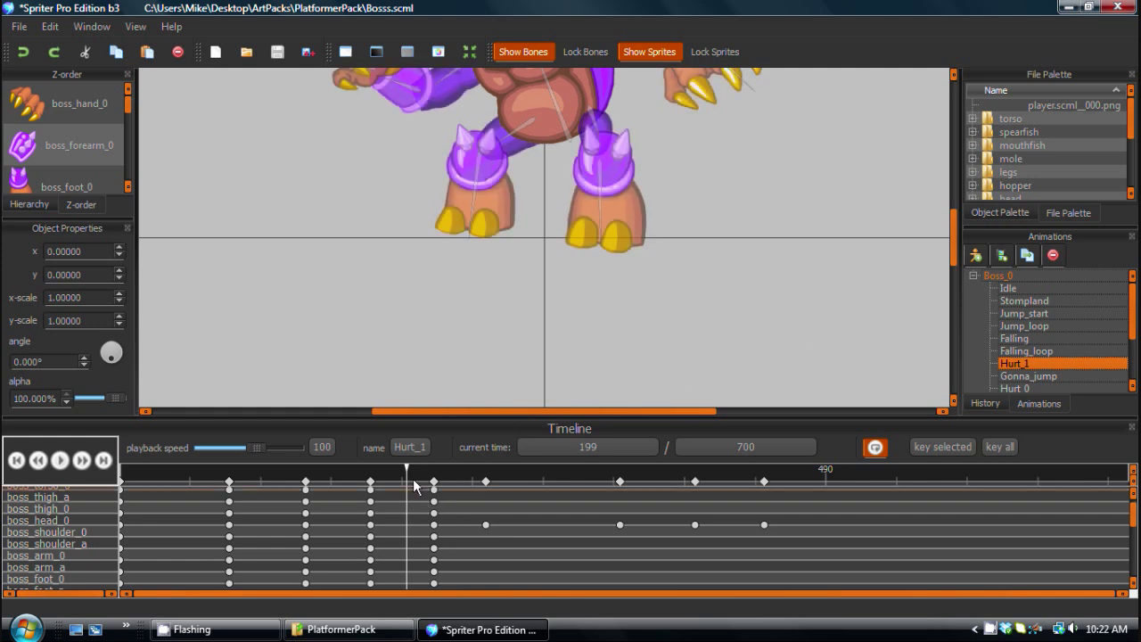
pyautogui.click(650, 149)
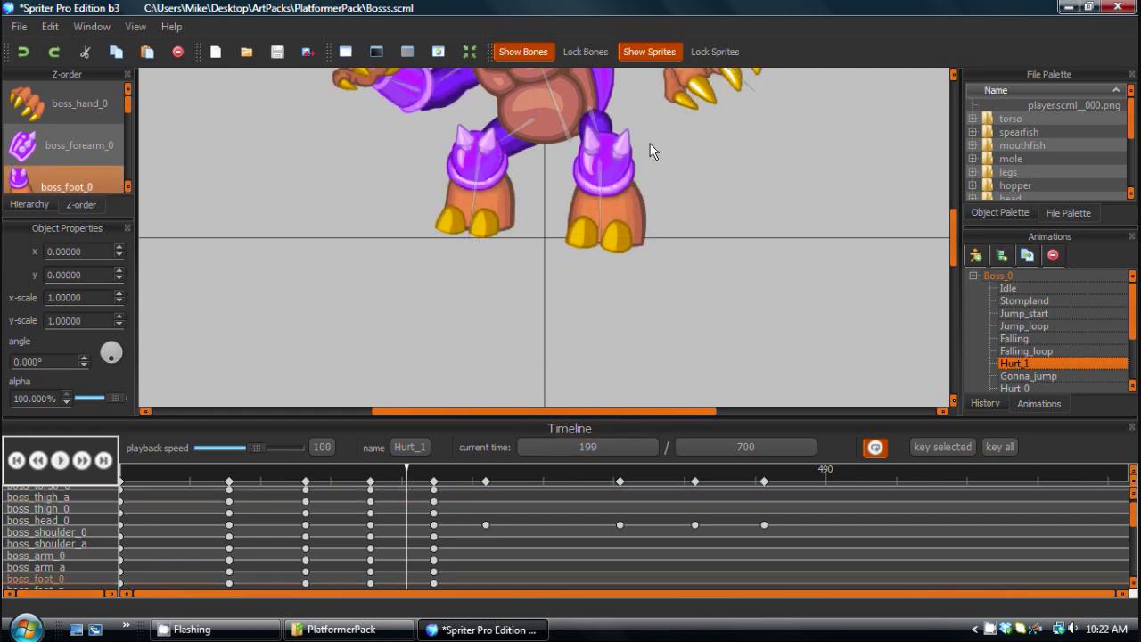
pyautogui.moveTo(951, 243)
pyautogui.mouseDown()
pyautogui.moveTo(956, 219)
pyautogui.moveTo(955, 234)
pyautogui.mouseUp()
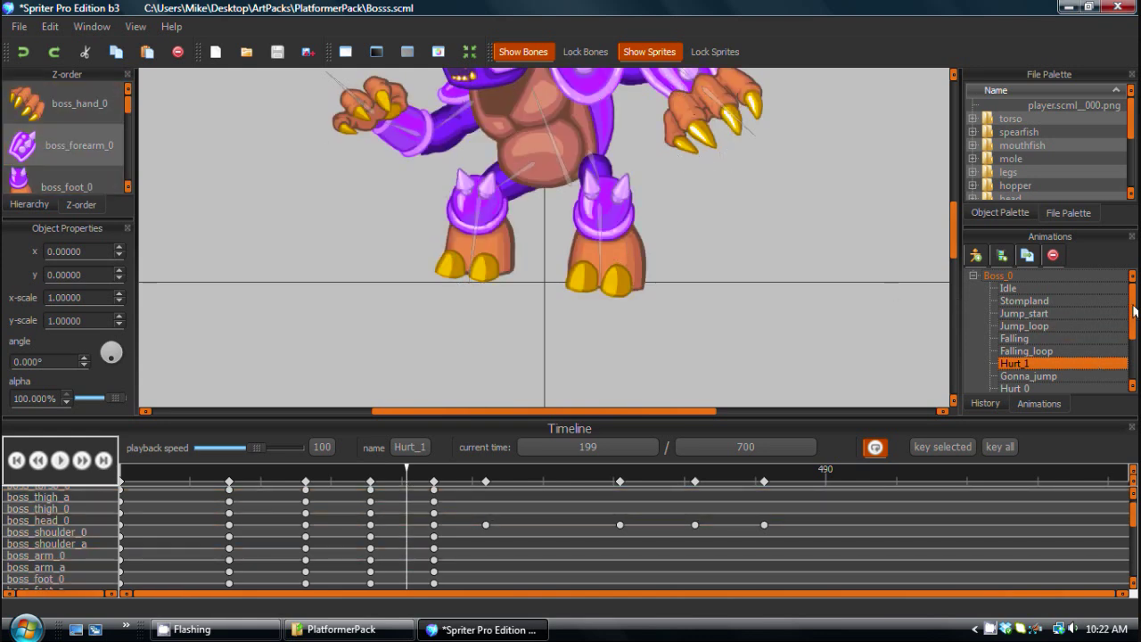
# Create a new animation for the boss and paste the copied Hurt_1 pose at time 0
pyautogui.moveTo(1134, 313); pyautogui.dragTo(1134, 356)
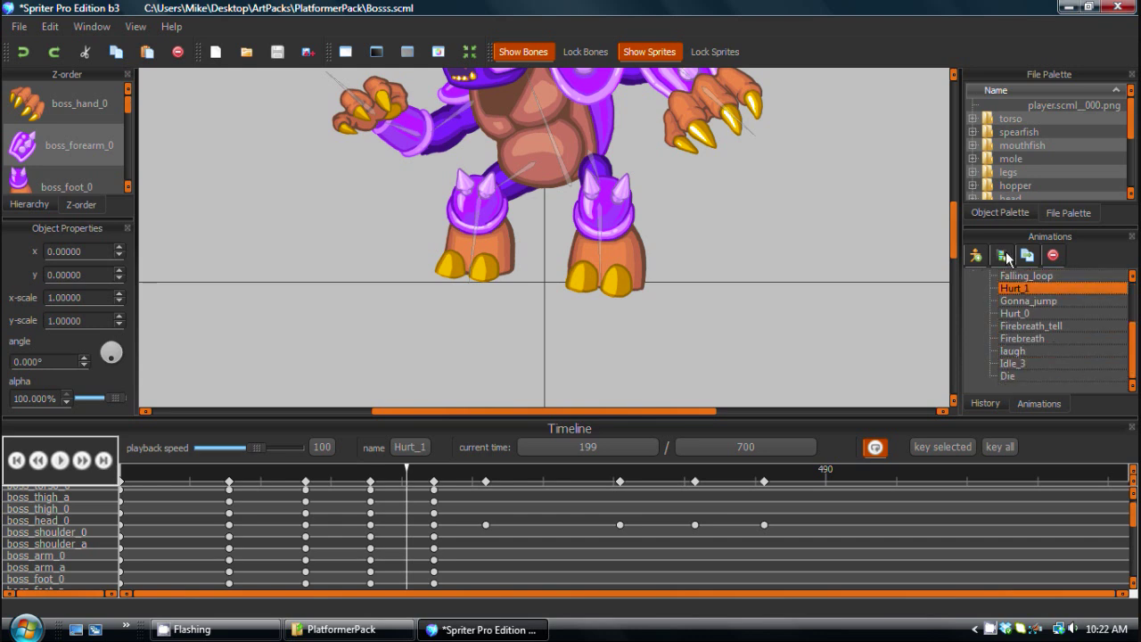
pyautogui.click(1005, 375)
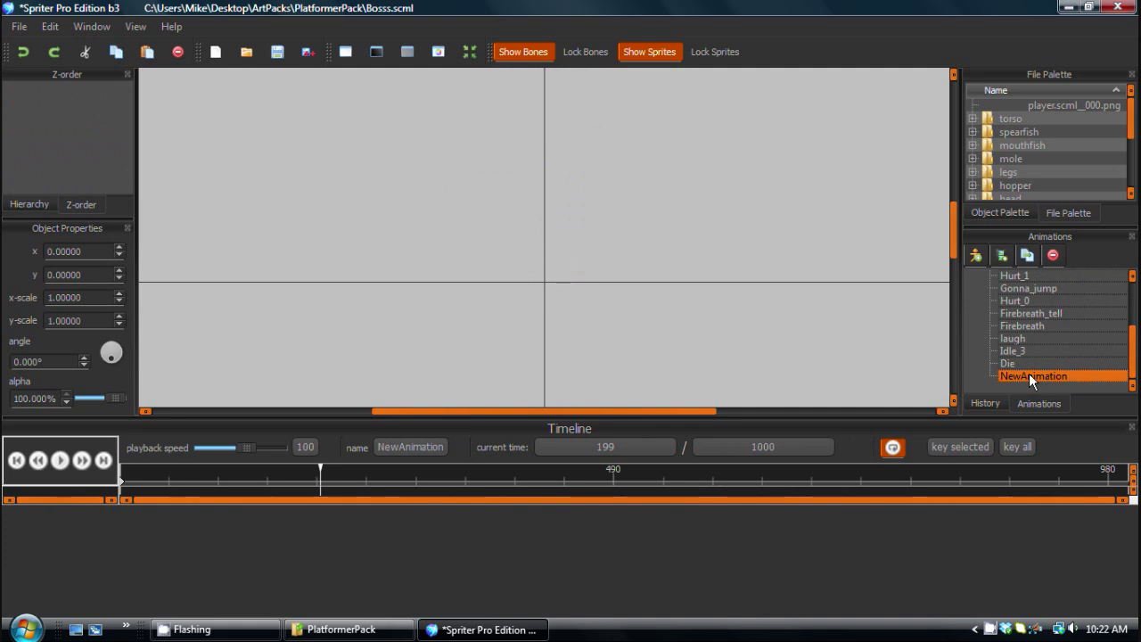
pyautogui.moveTo(954, 231)
pyautogui.mouseDown()
pyautogui.moveTo(950, 217)
pyautogui.moveTo(954, 226)
pyautogui.mouseUp()
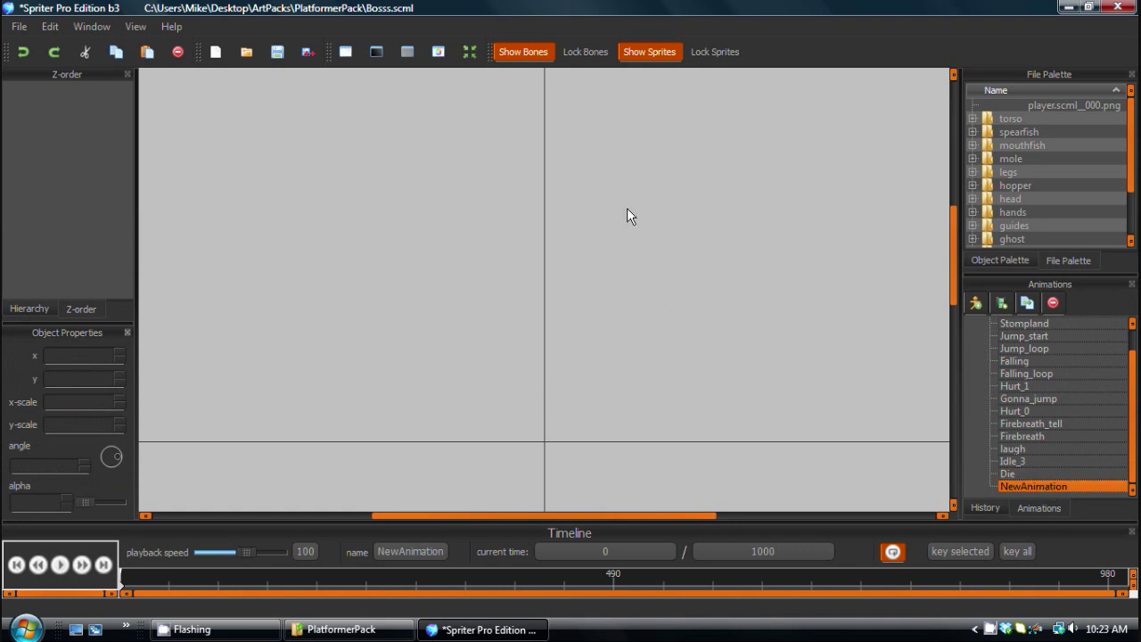
pyautogui.hotkey('ctrl', 'v')
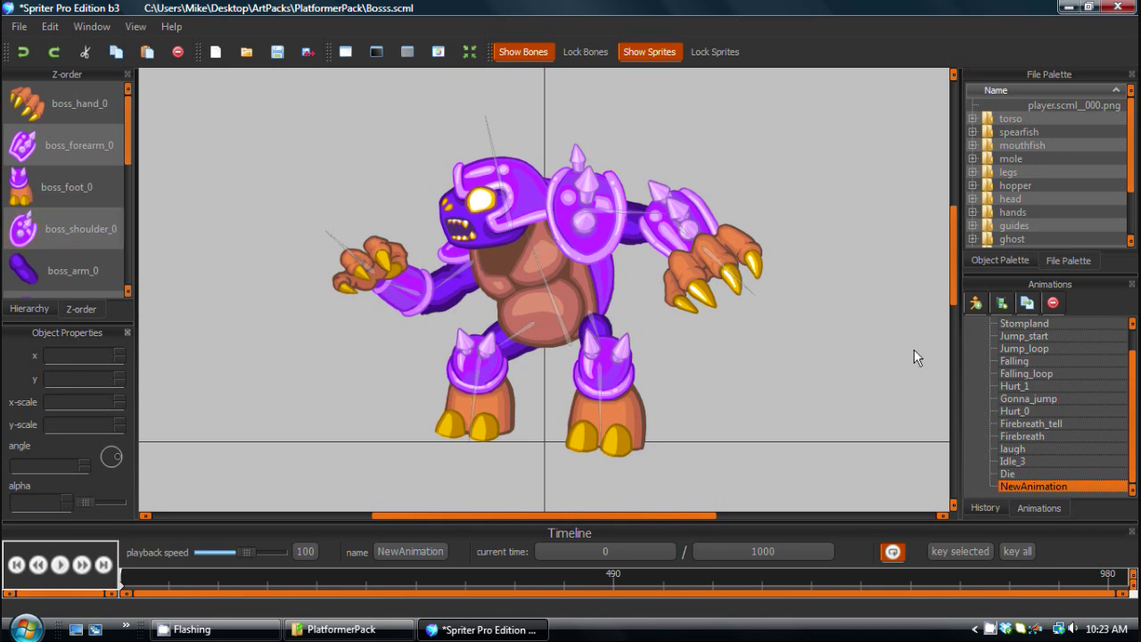
# Pose the boss at two further times in the new animation, tipping the whole body clockwise onto its back at 586
pyautogui.moveTo(953, 249)
pyautogui.mouseDown()
pyautogui.moveTo(952, 282)
pyautogui.moveTo(947, 248)
pyautogui.mouseUp()
pyautogui.moveTo(122, 577); pyautogui.dragTo(400, 577)
pyautogui.moveTo(528, 237); pyautogui.dragTo(611, 248)
pyautogui.moveTo(470, 574); pyautogui.dragTo(711, 577)
pyautogui.moveTo(577, 241); pyautogui.dragTo(698, 280)
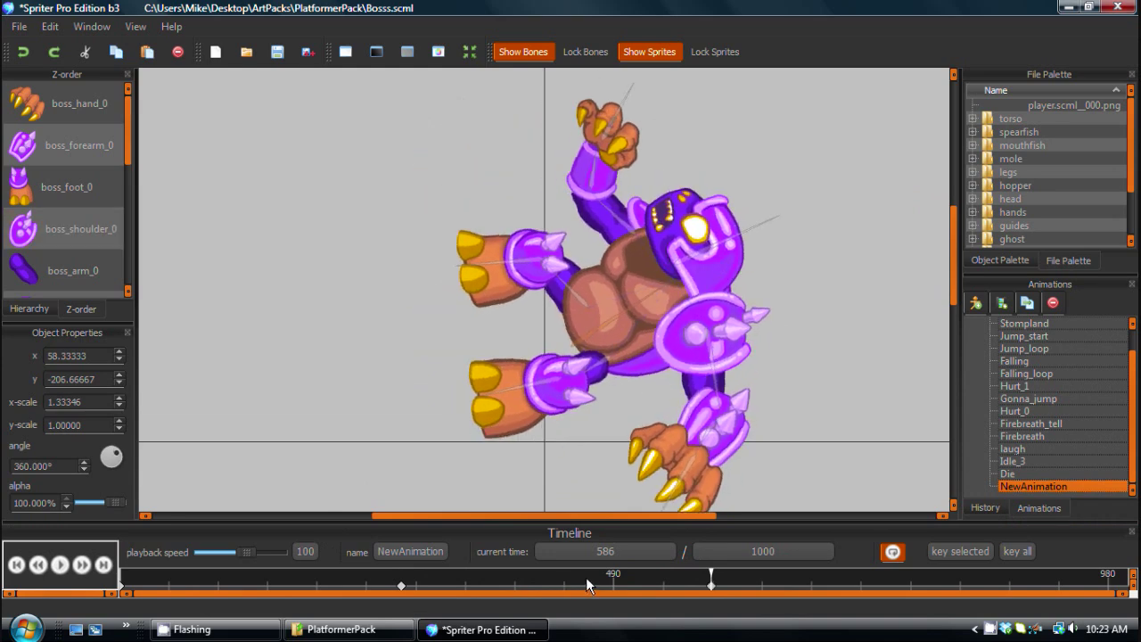
# Scrub the new animation around its key at 586 and on to 619 to check how the boss's pose changes
pyautogui.moveTo(586, 578); pyautogui.dragTo(710, 571)
pyautogui.click(710, 577)
pyautogui.moveTo(714, 576); pyautogui.dragTo(723, 574)
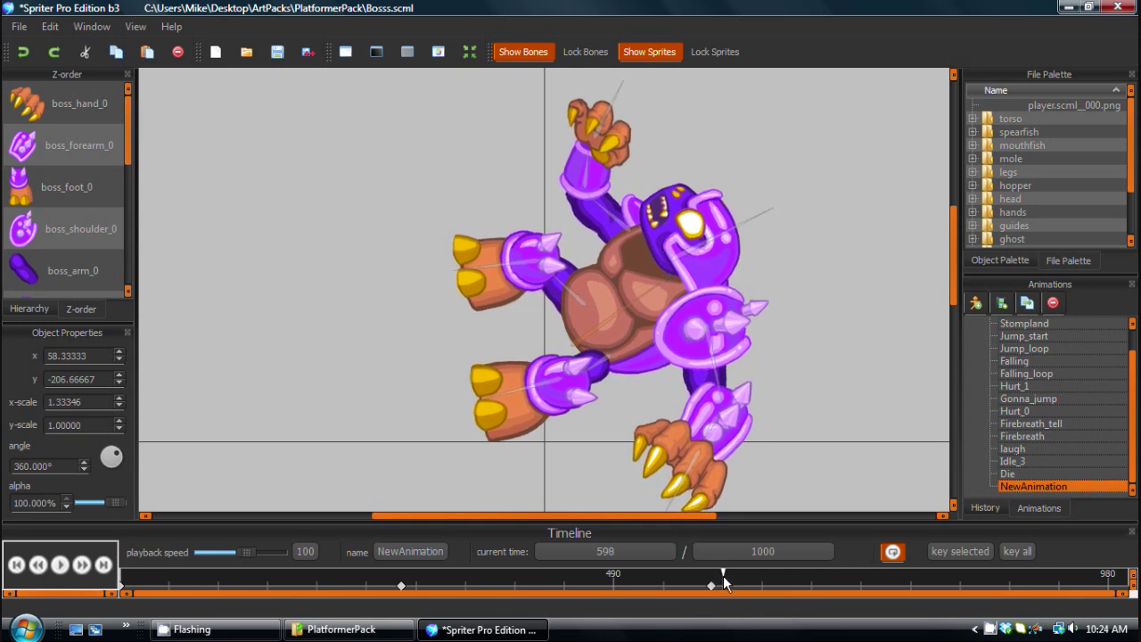
pyautogui.click(711, 585)
pyautogui.click(711, 588)
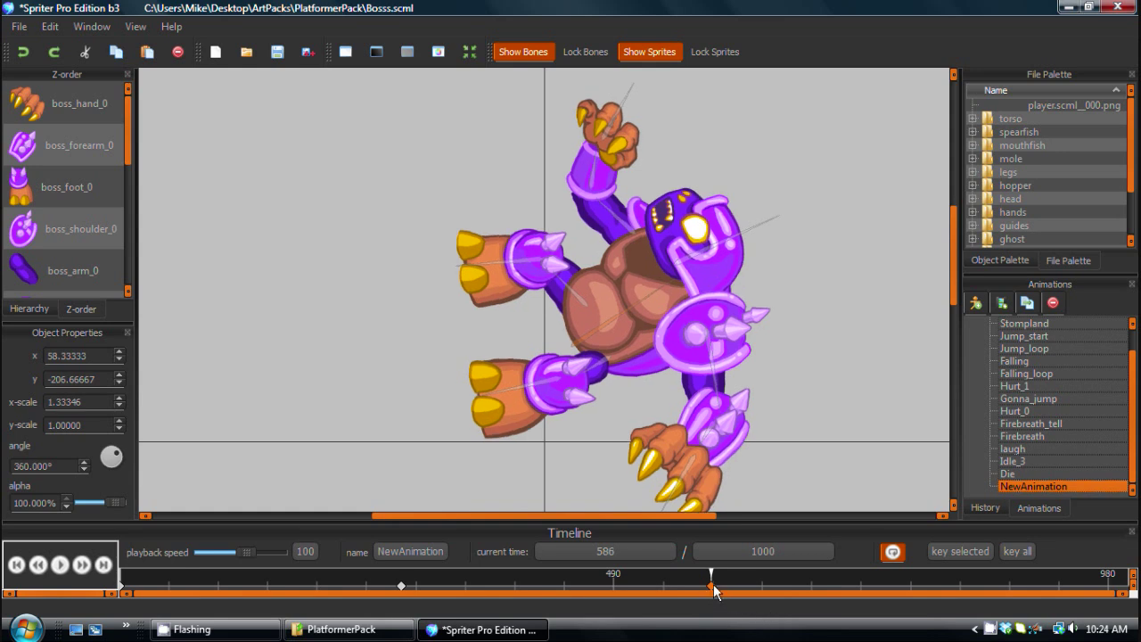
pyautogui.moveTo(717, 576); pyautogui.dragTo(745, 575)
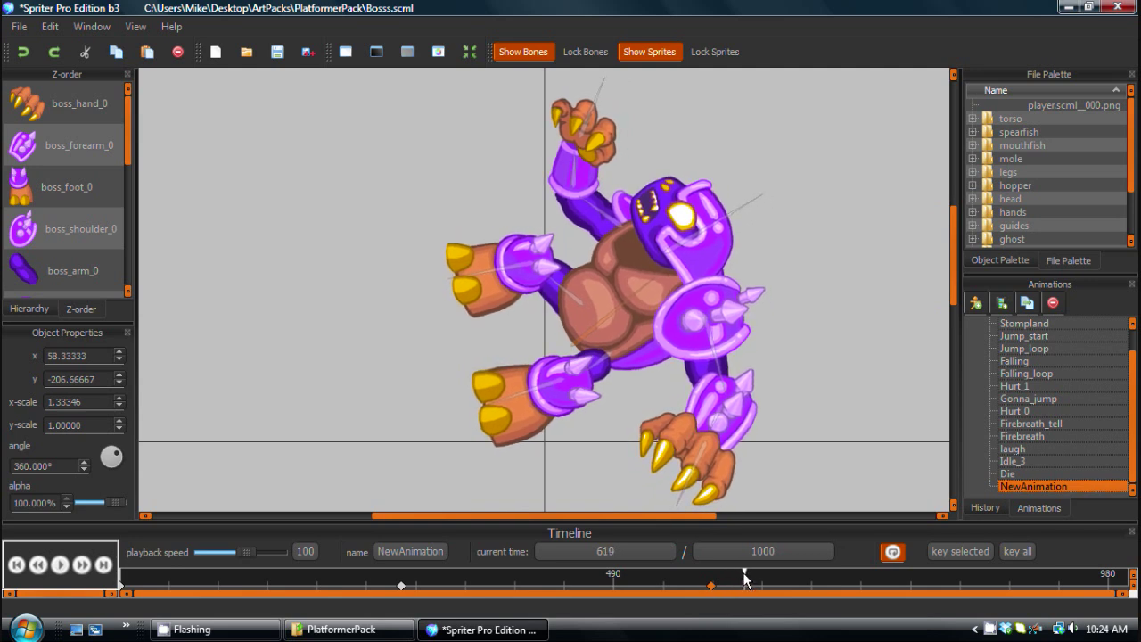
# Paste the tipped-over boss pose at 619 and shift the whole body slightly upward
pyautogui.hotkey('ctrl', 'v')
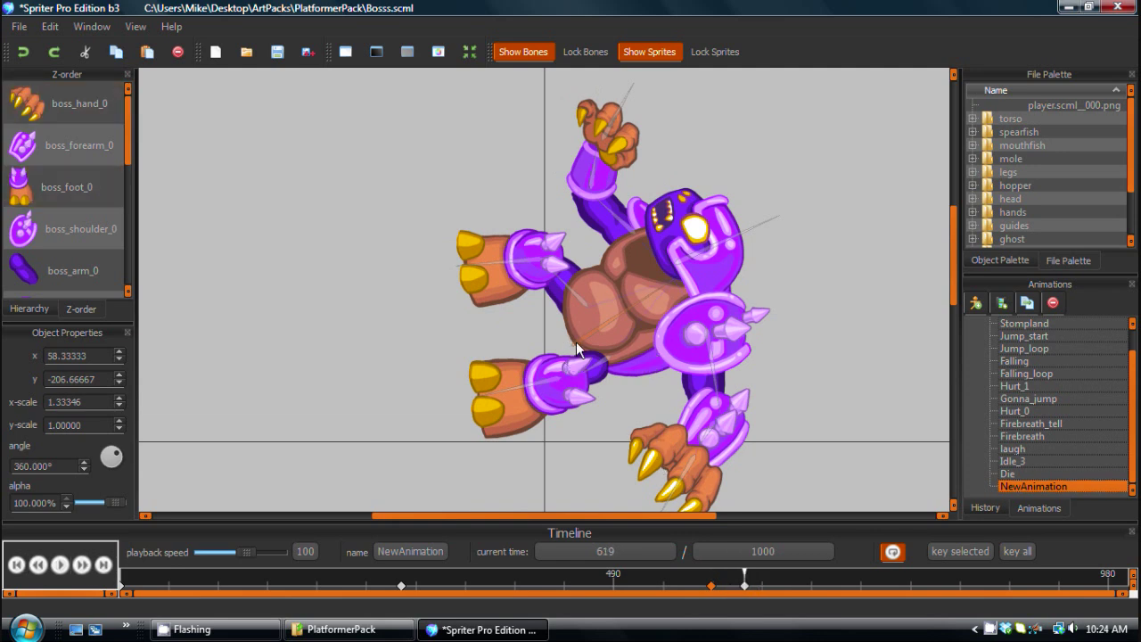
pyautogui.moveTo(575, 341); pyautogui.dragTo(576, 337)
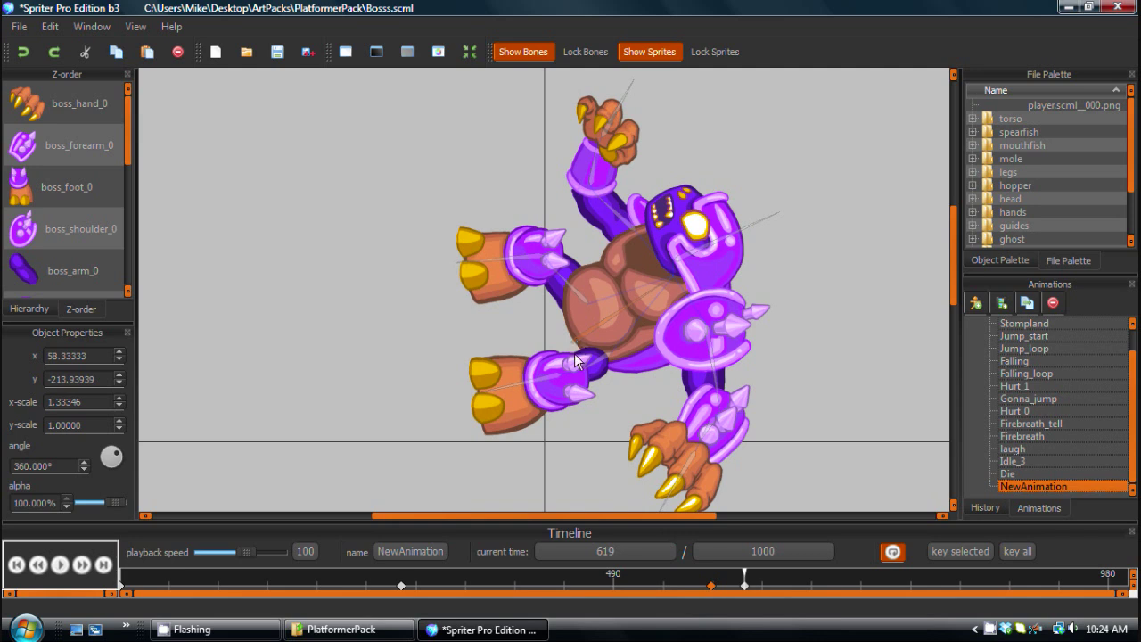
# Flip repeatedly between the keys at 586 and 619 to check the boss's small up-and-down shake
pyautogui.press('Left')
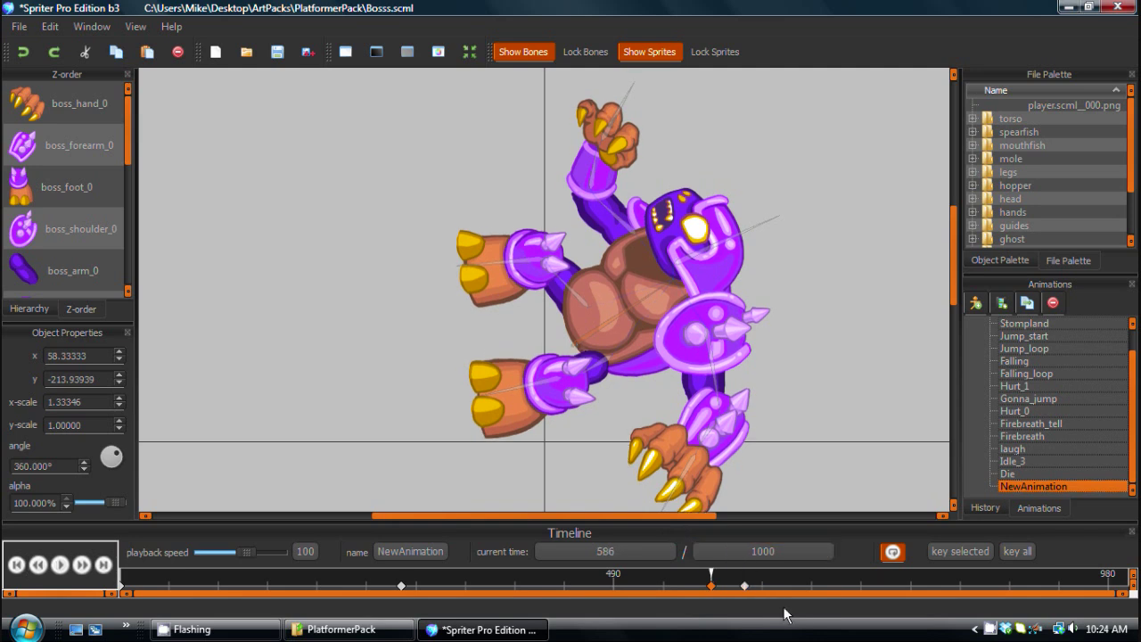
pyautogui.press('Right')
pyautogui.press('Left')
pyautogui.press('Right')
pyautogui.press('Left')
pyautogui.press('Right')
pyautogui.press('Left')
pyautogui.press('Right')
pyautogui.press('Left')
pyautogui.press('Right')
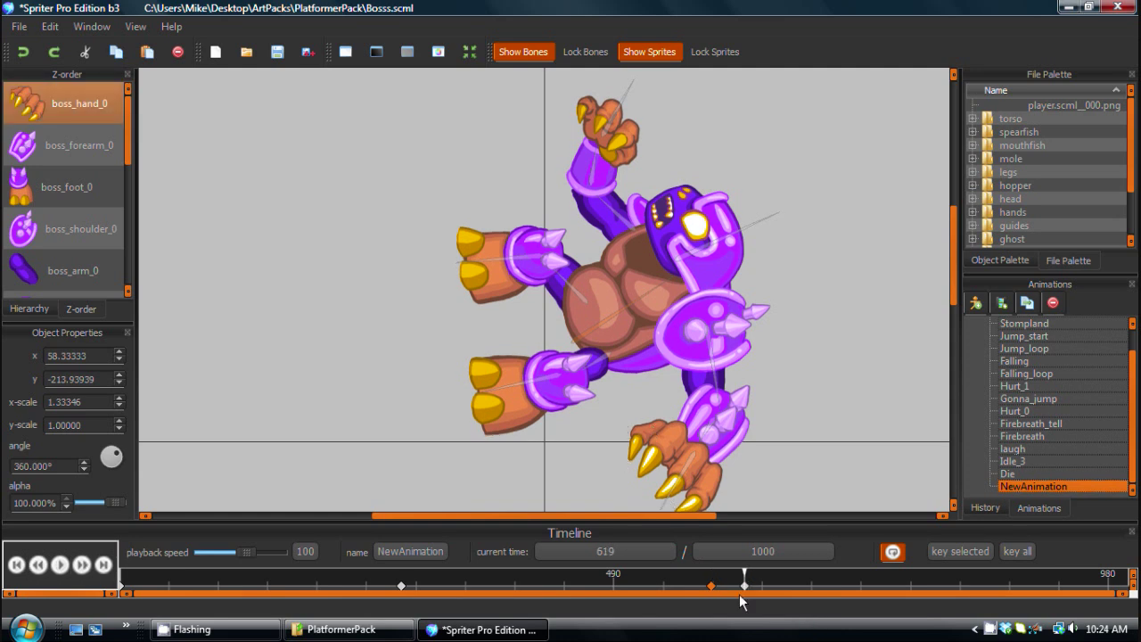
pyautogui.press('Left')
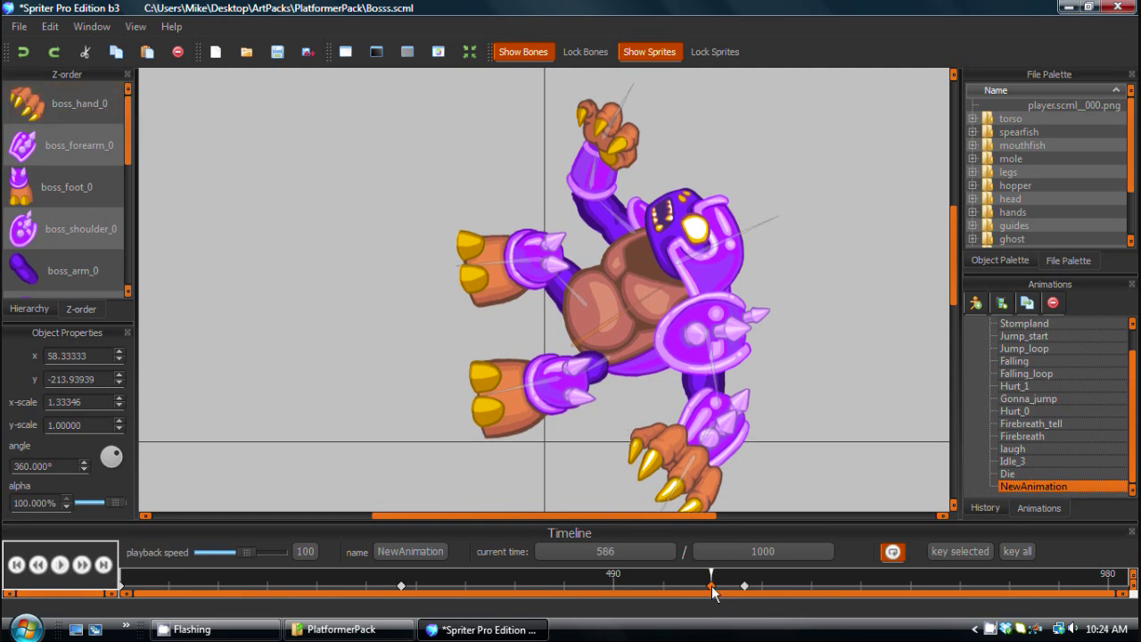
# Extend the shake by pasting its two poses alternately at further times, including 689, 720, 751 and 782, and play the animation
pyautogui.moveTo(712, 591); pyautogui.dragTo(781, 585)
pyautogui.hotkey('ctrl', 'v')
pyautogui.click(745, 586)
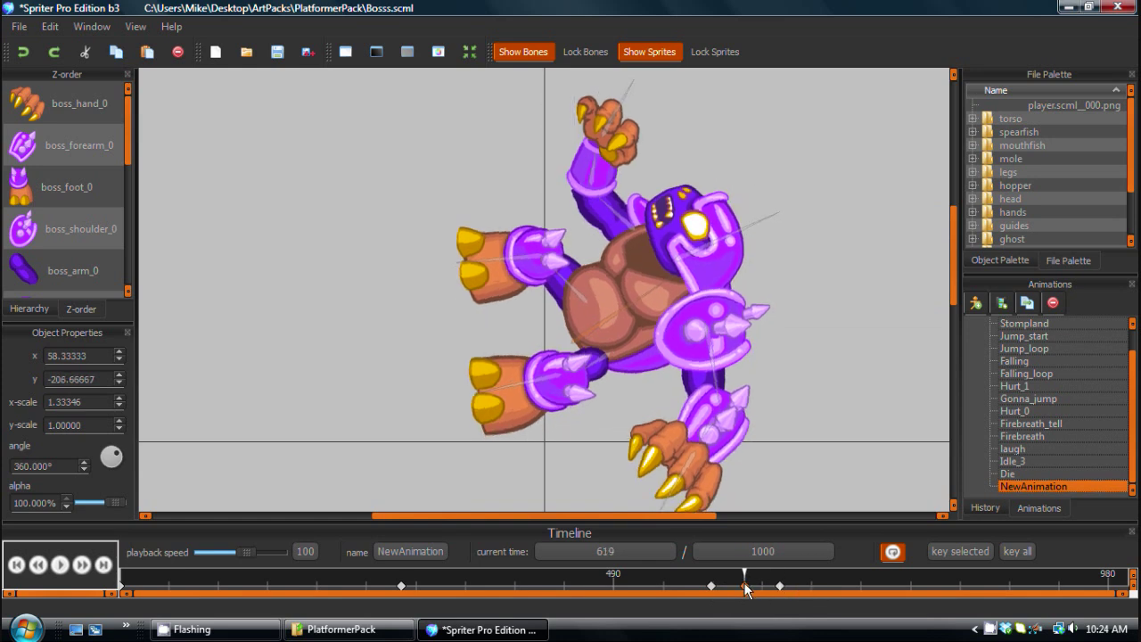
pyautogui.moveTo(799, 585); pyautogui.dragTo(818, 584)
pyautogui.hotkey('ctrl', 'v')
pyautogui.click(780, 587)
pyautogui.click(845, 587)
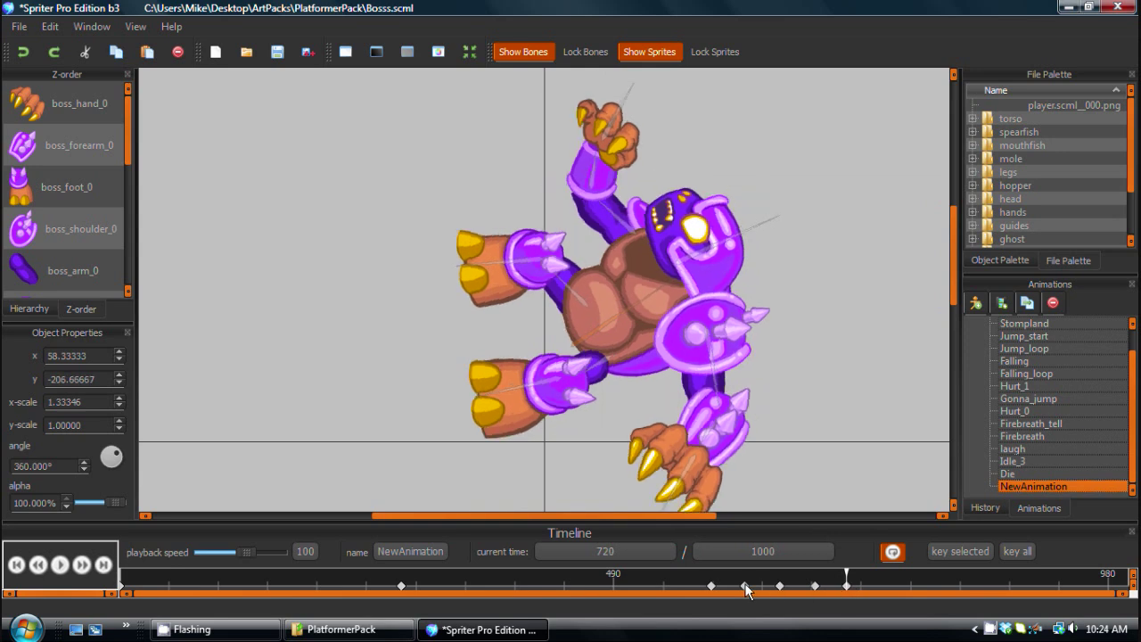
pyautogui.click(814, 587)
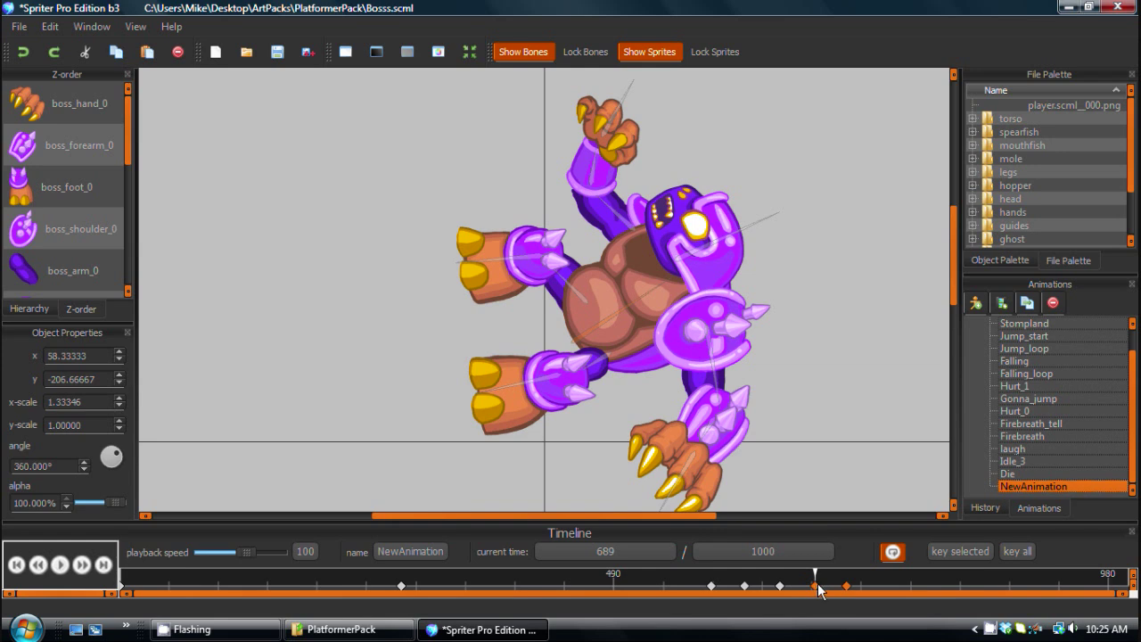
pyautogui.click(877, 587)
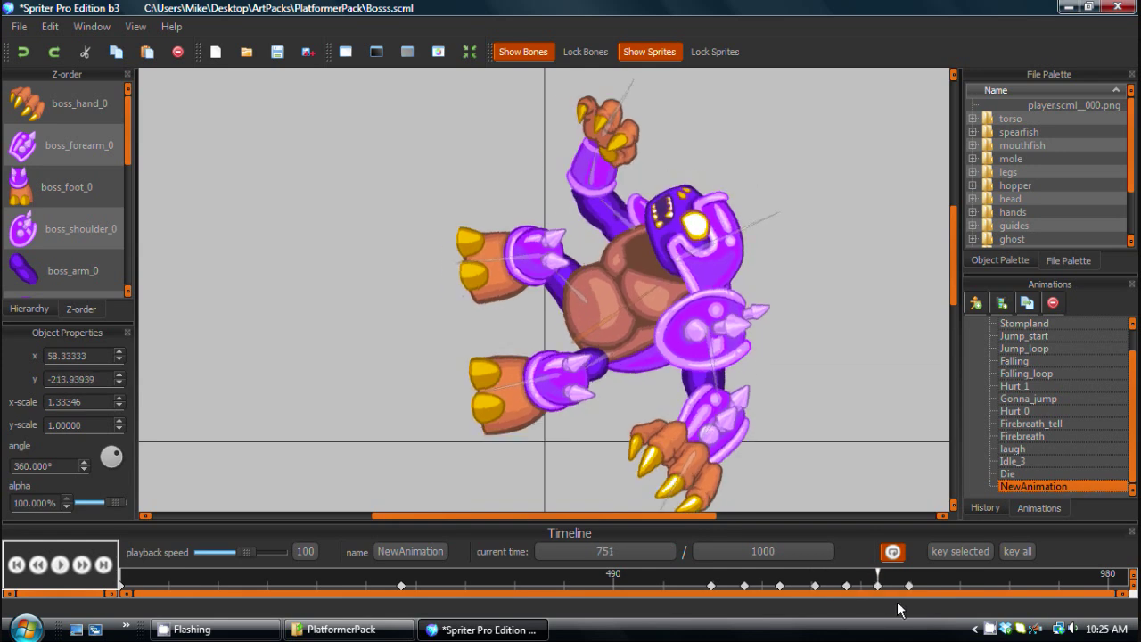
pyautogui.click(60, 564)
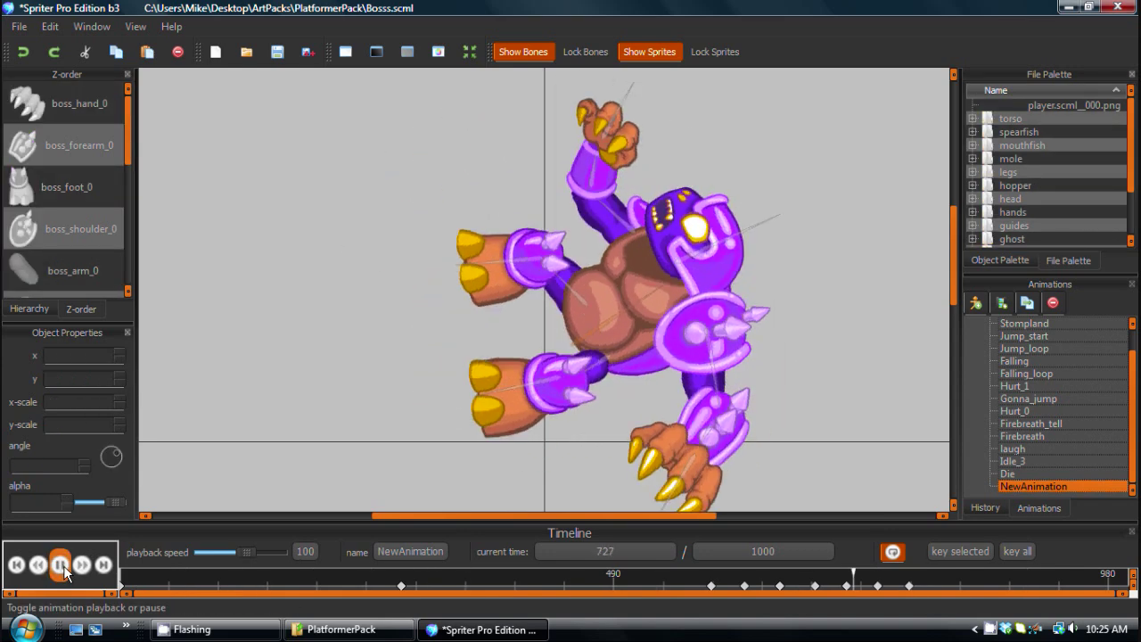
pyautogui.click(63, 565)
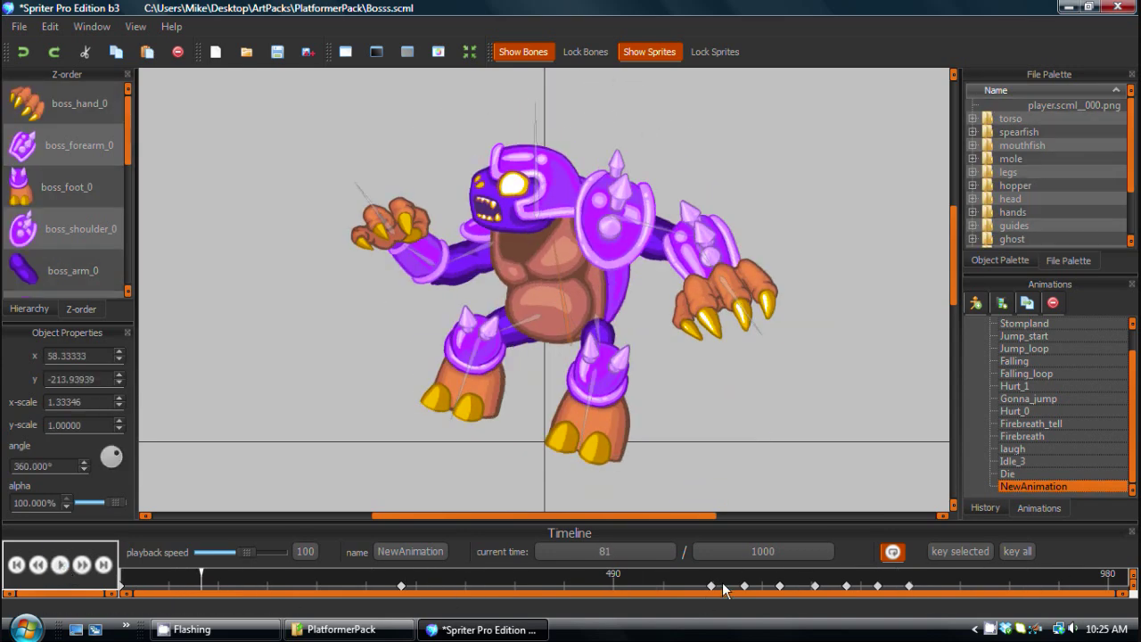
# Space the last four keys progressively farther apart, with one at 758, so the shake slows down, and play the animation
pyautogui.moveTo(909, 588); pyautogui.dragTo(985, 588)
pyautogui.moveTo(876, 586); pyautogui.dragTo(918, 586)
pyautogui.moveTo(847, 586); pyautogui.dragTo(878, 586)
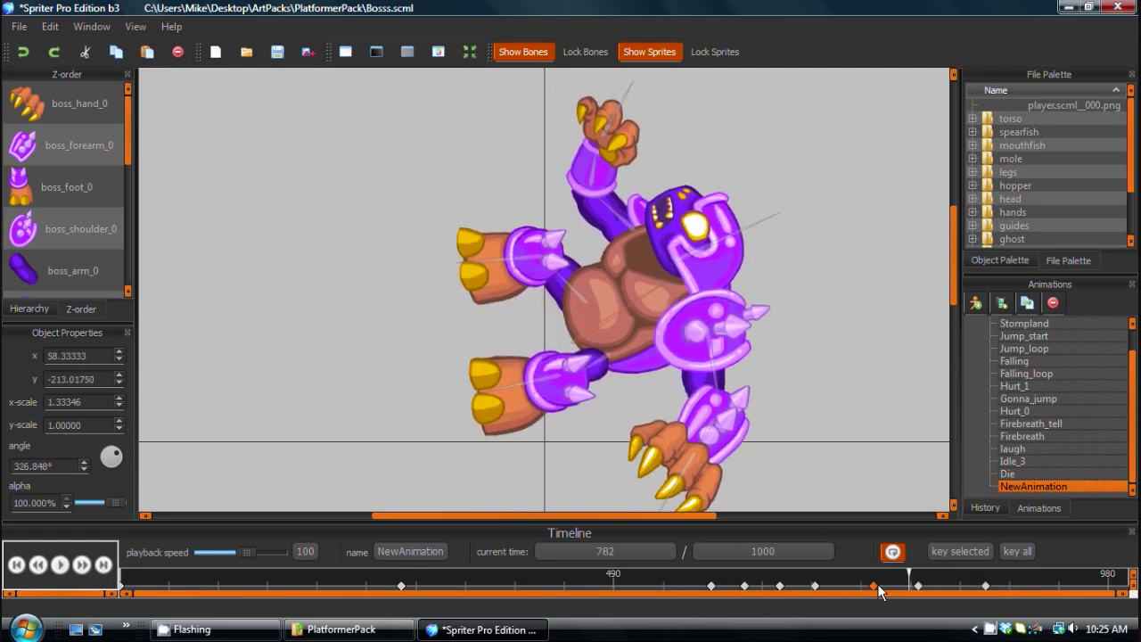
pyautogui.click(816, 586)
pyautogui.moveTo(918, 587); pyautogui.dragTo(936, 586)
pyautogui.click(881, 588)
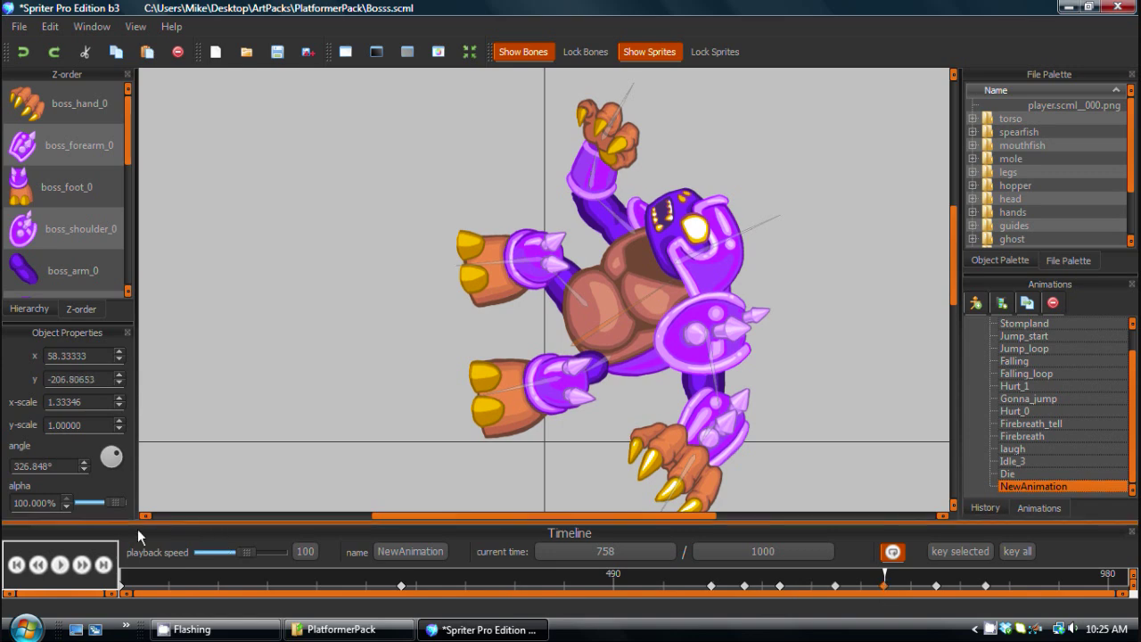
pyautogui.click(60, 565)
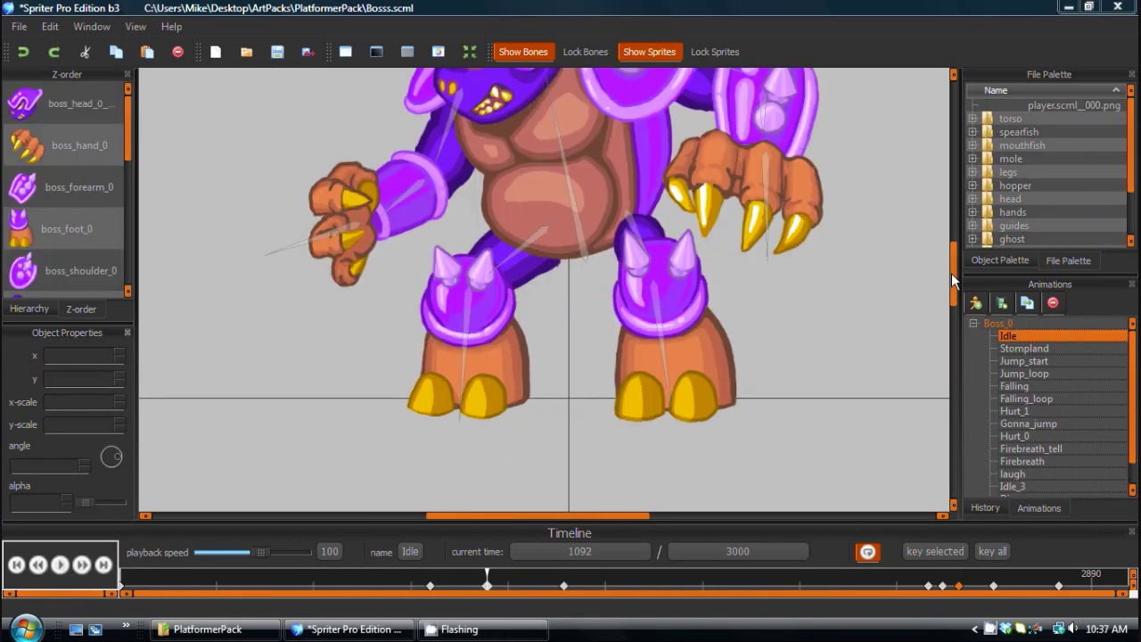
# In Idle at 1092, scale boss_foot_a about its pivot to an x-scale of about 0.69, then back to about 1.00, with y-scale about 1.01
pyautogui.moveTo(951, 280)
pyautogui.mouseDown()
pyautogui.moveTo(952, 258)
pyautogui.moveTo(961, 282)
pyautogui.mouseUp()
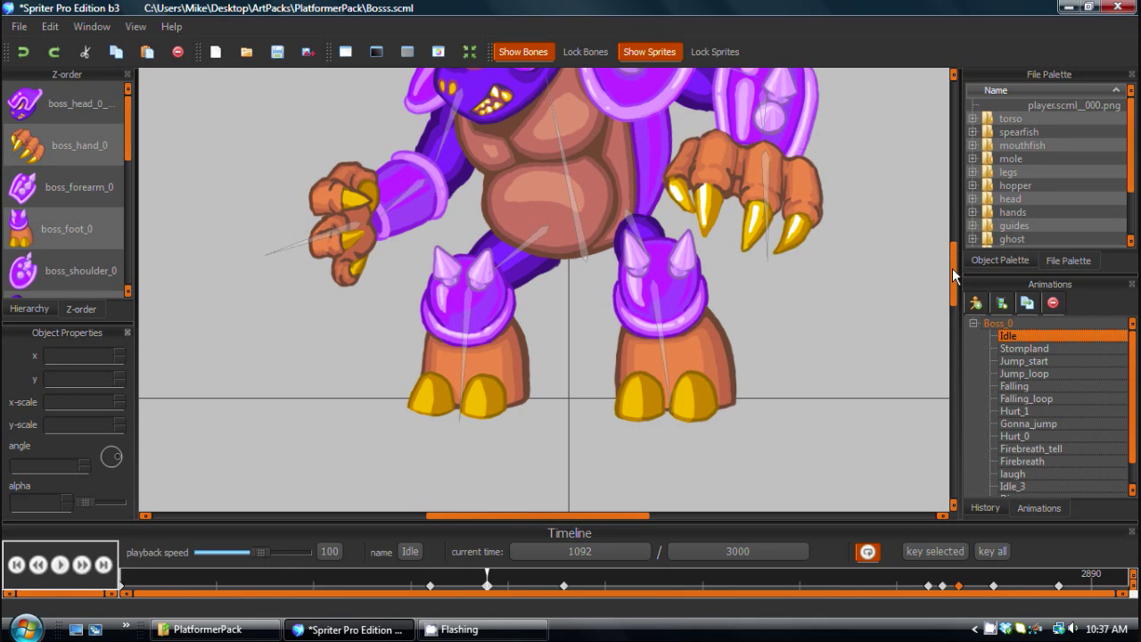
pyautogui.moveTo(952, 268)
pyautogui.mouseDown()
pyautogui.moveTo(952, 256)
pyautogui.moveTo(956, 271)
pyautogui.mouseUp()
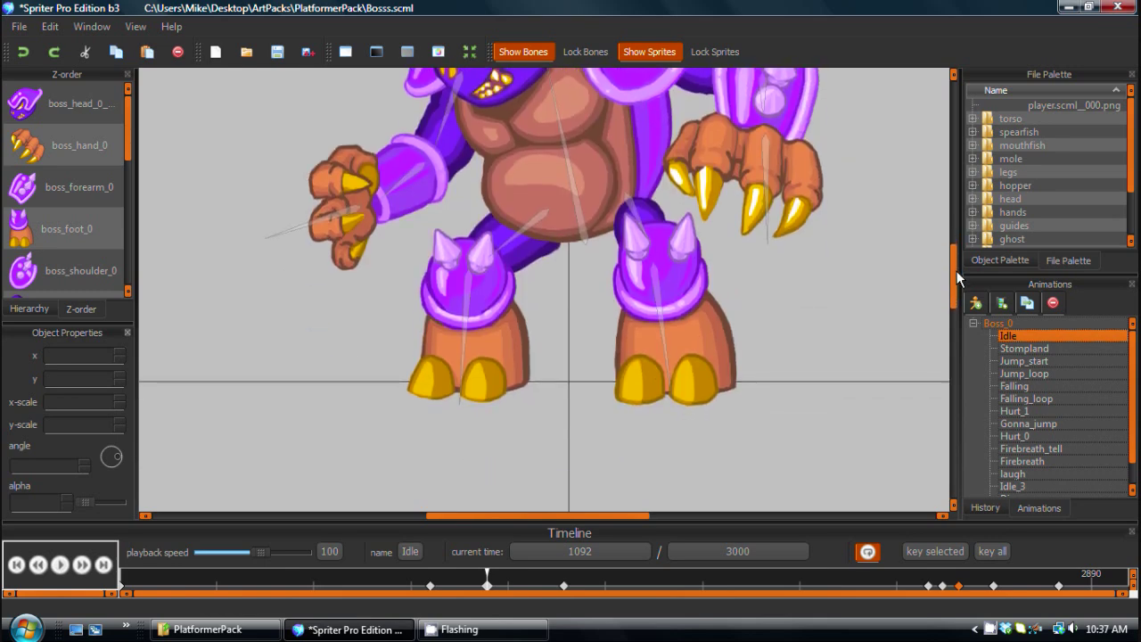
pyautogui.scroll(2, 464, 358)
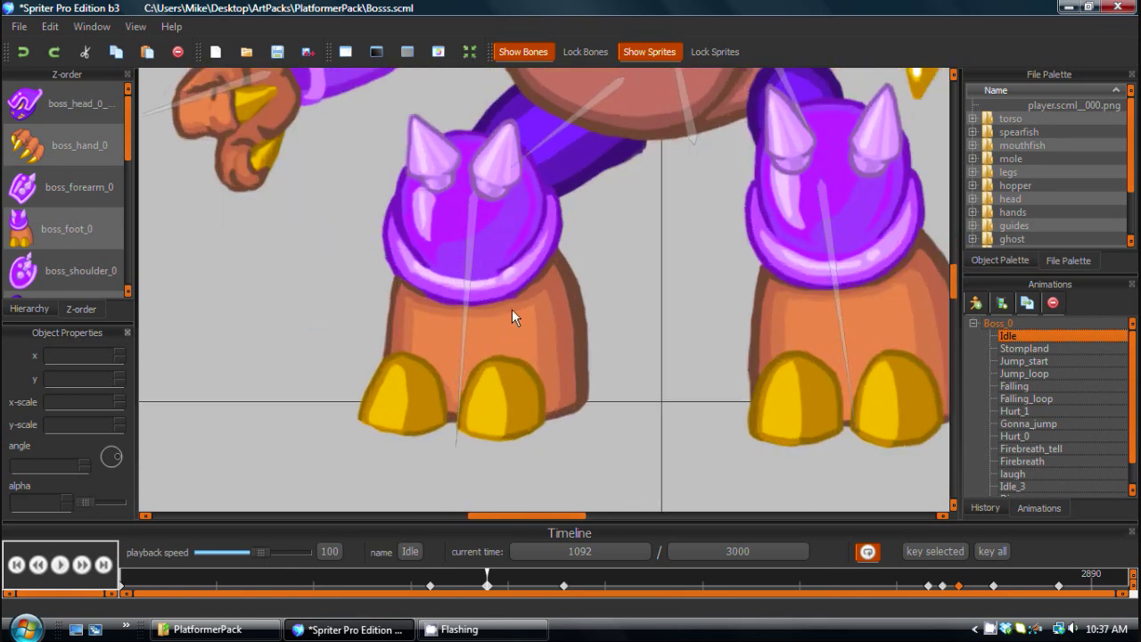
pyautogui.scroll(-2, 515, 307)
pyautogui.scroll(1, 517, 308)
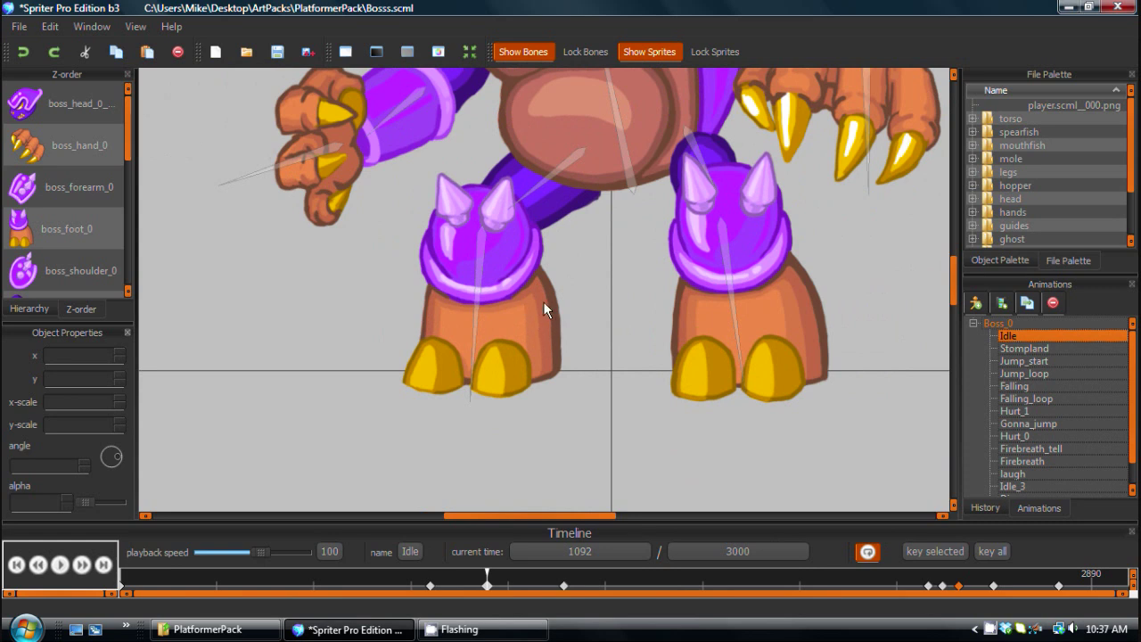
pyautogui.click(545, 308)
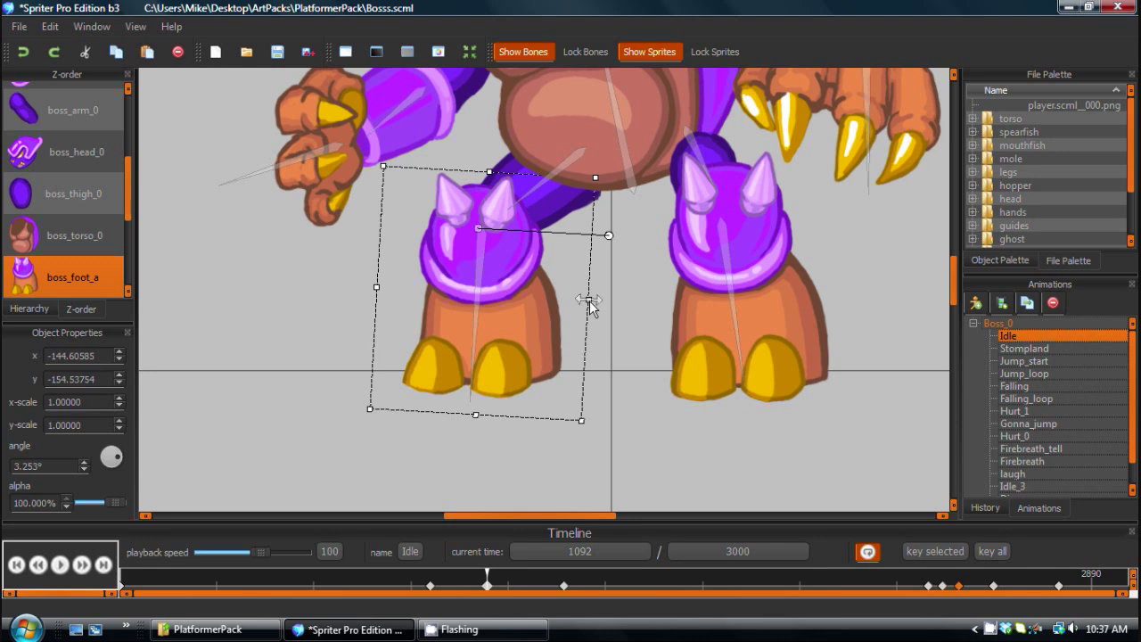
pyautogui.moveTo(588, 302); pyautogui.dragTo(553, 298)
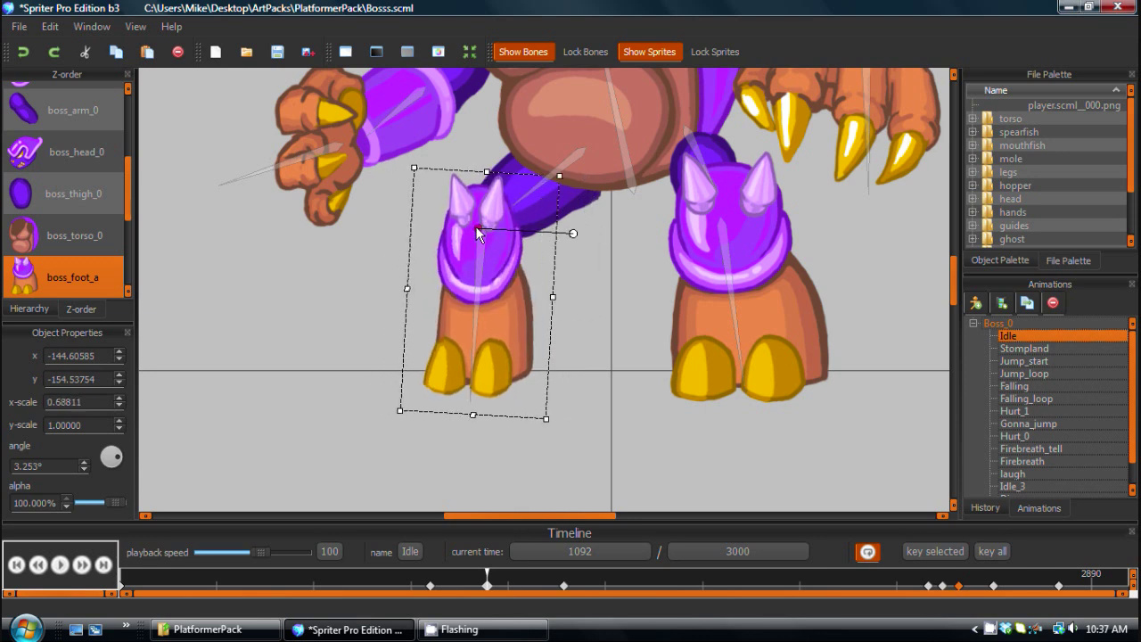
pyautogui.moveTo(551, 299)
pyautogui.mouseDown()
pyautogui.moveTo(612, 306)
pyautogui.moveTo(570, 299)
pyautogui.mouseUp()
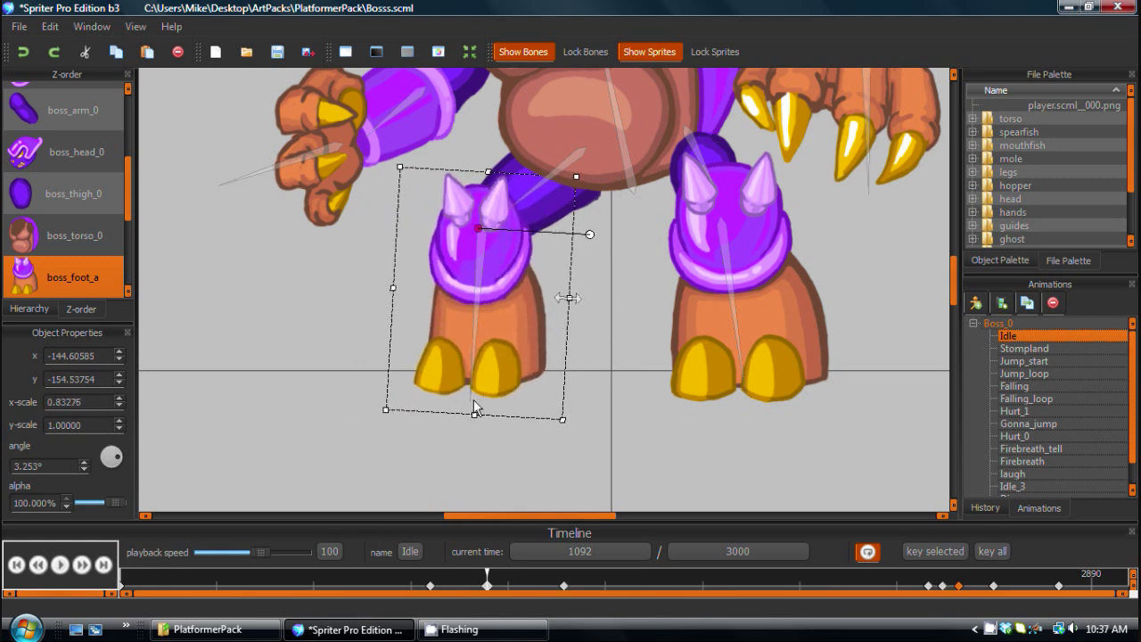
pyautogui.moveTo(475, 414)
pyautogui.mouseDown()
pyautogui.moveTo(492, 316)
pyautogui.moveTo(479, 419)
pyautogui.mouseUp()
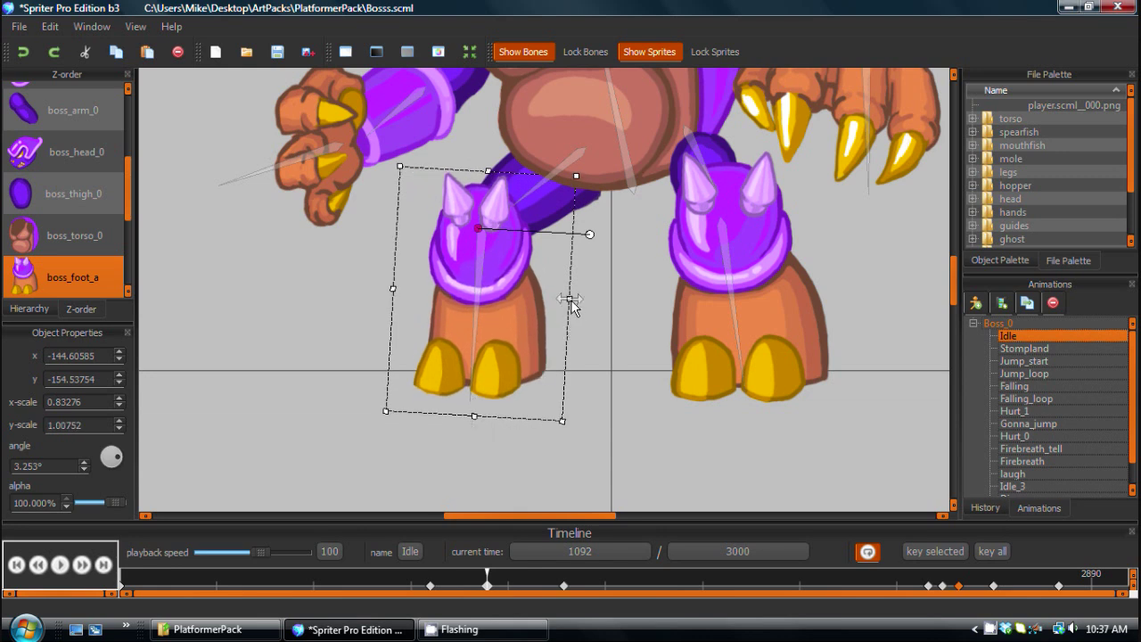
pyautogui.moveTo(571, 299); pyautogui.dragTo(588, 300)
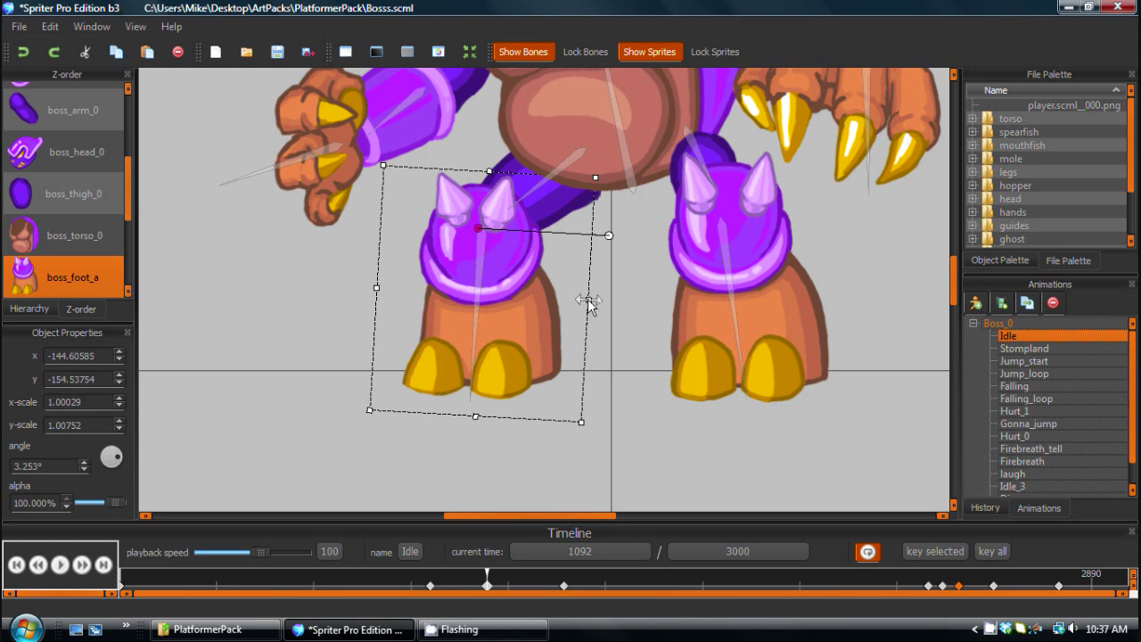
# Scale boss_foot_a from its opposite edges to a y-scale of about 0.90, and narrow it to an x-scale of about 0.88
pyautogui.moveTo(587, 299)
pyautogui.mouseDown()
pyautogui.moveTo(437, 287)
pyautogui.moveTo(584, 296)
pyautogui.mouseUp()
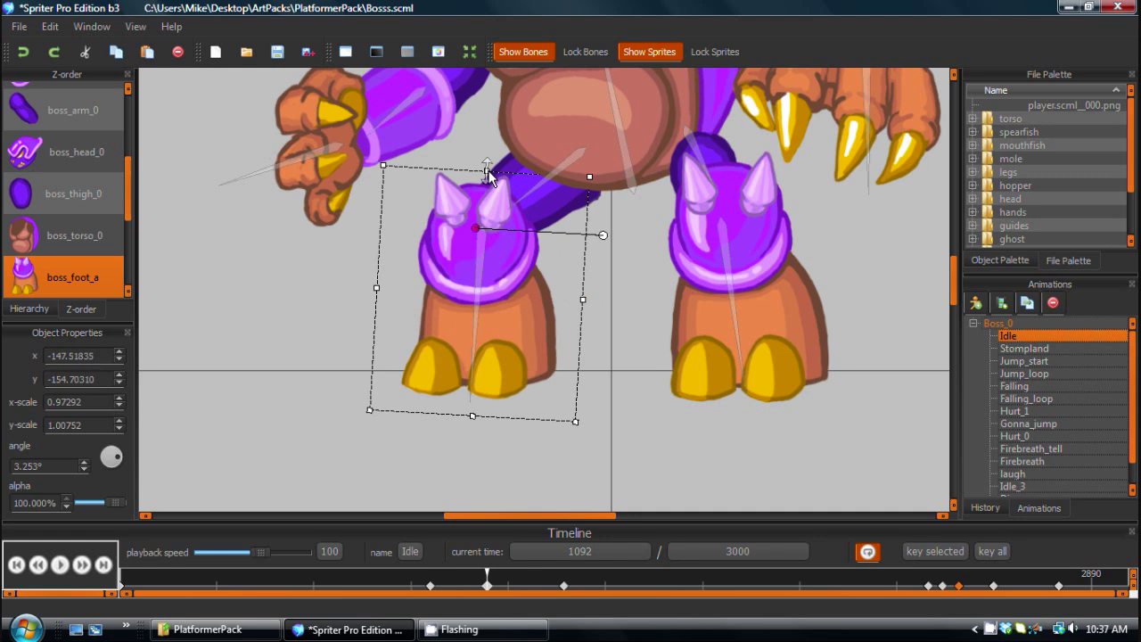
pyautogui.moveTo(487, 175); pyautogui.dragTo(512, 205)
pyautogui.click(582, 306)
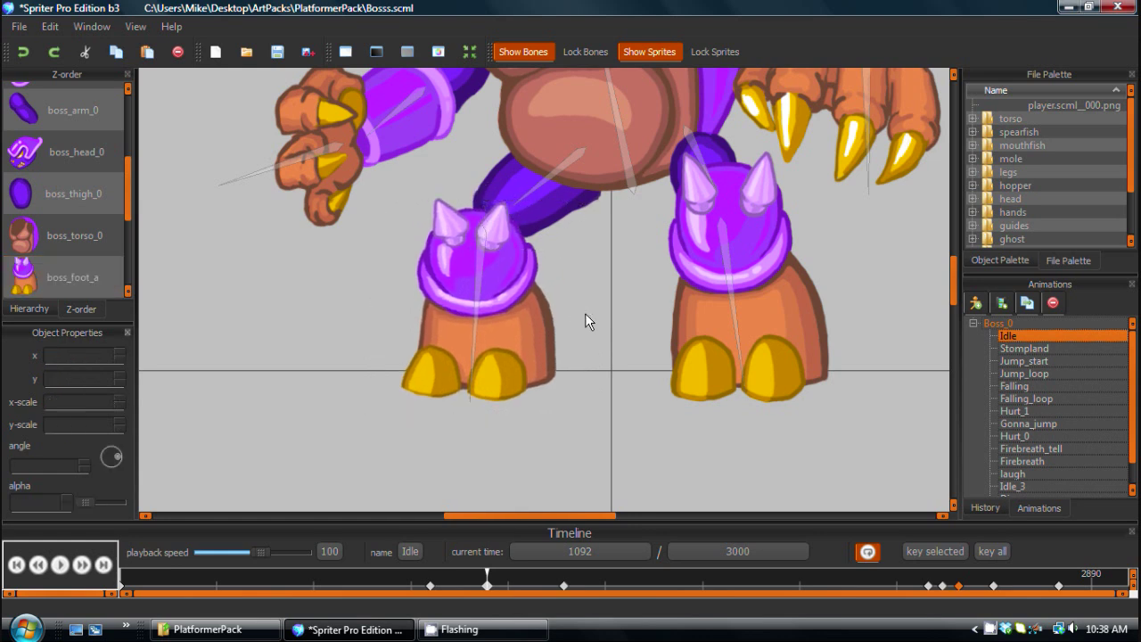
pyautogui.click(521, 297)
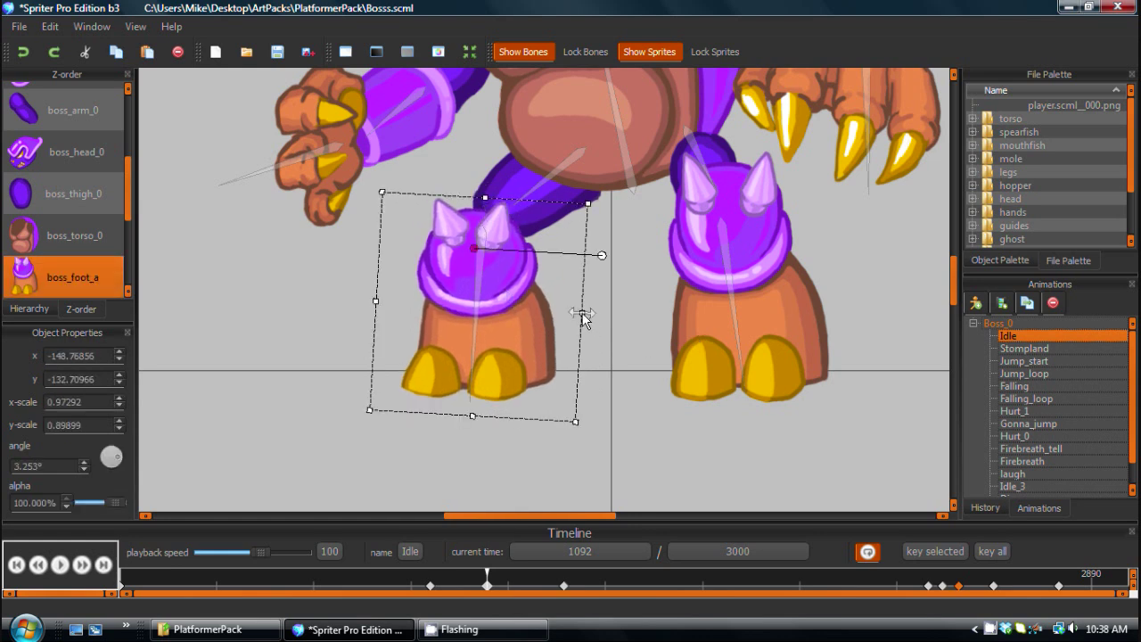
pyautogui.moveTo(581, 316)
pyautogui.mouseDown()
pyautogui.moveTo(452, 294)
pyautogui.moveTo(573, 312)
pyautogui.mouseUp()
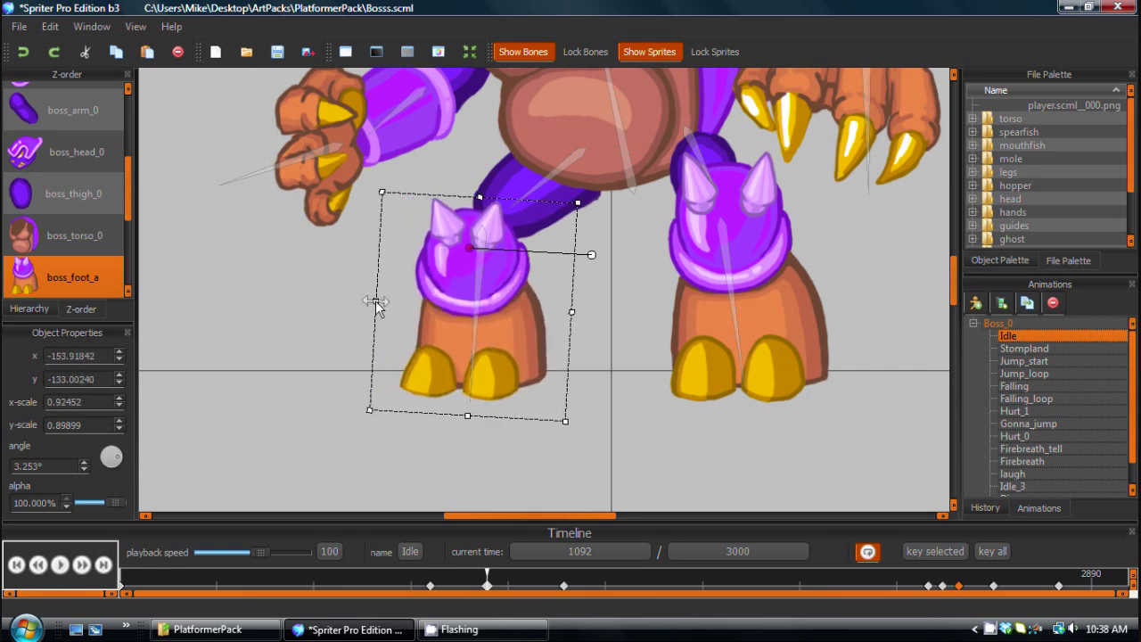
pyautogui.moveTo(375, 300)
pyautogui.mouseDown()
pyautogui.moveTo(420, 305)
pyautogui.moveTo(378, 299)
pyautogui.mouseUp()
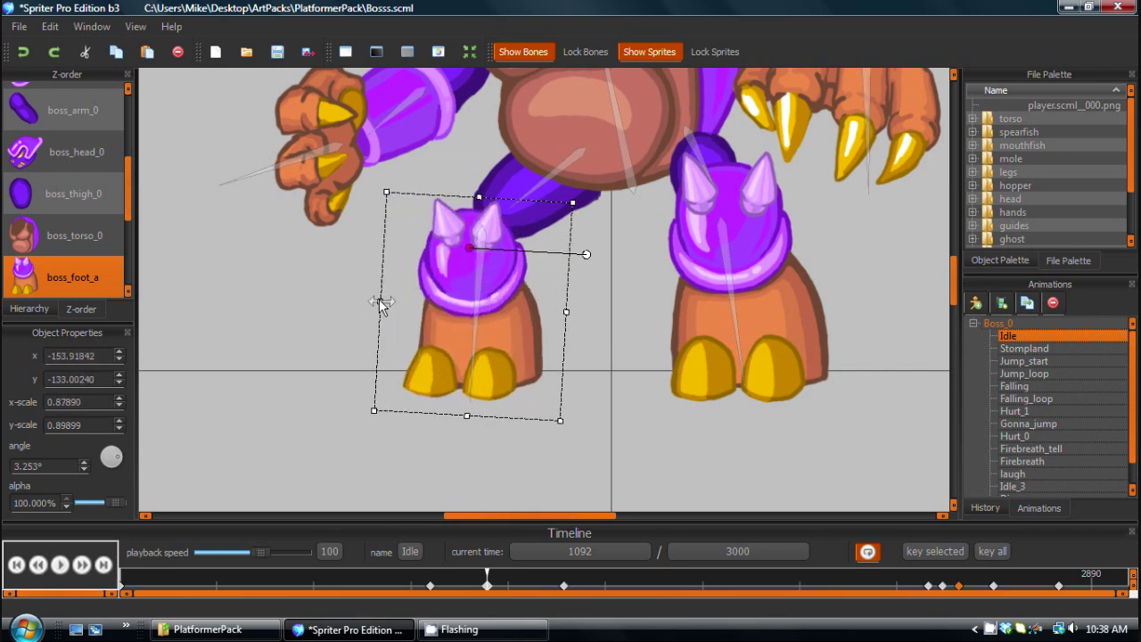
# Close the program
pyautogui.click(1116, 7)
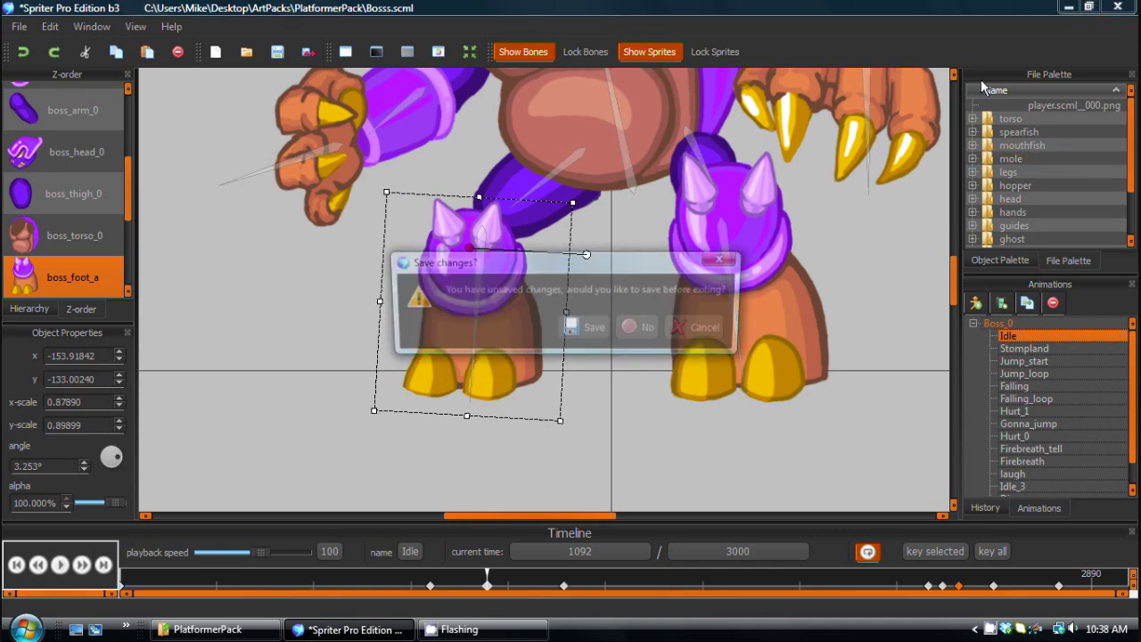